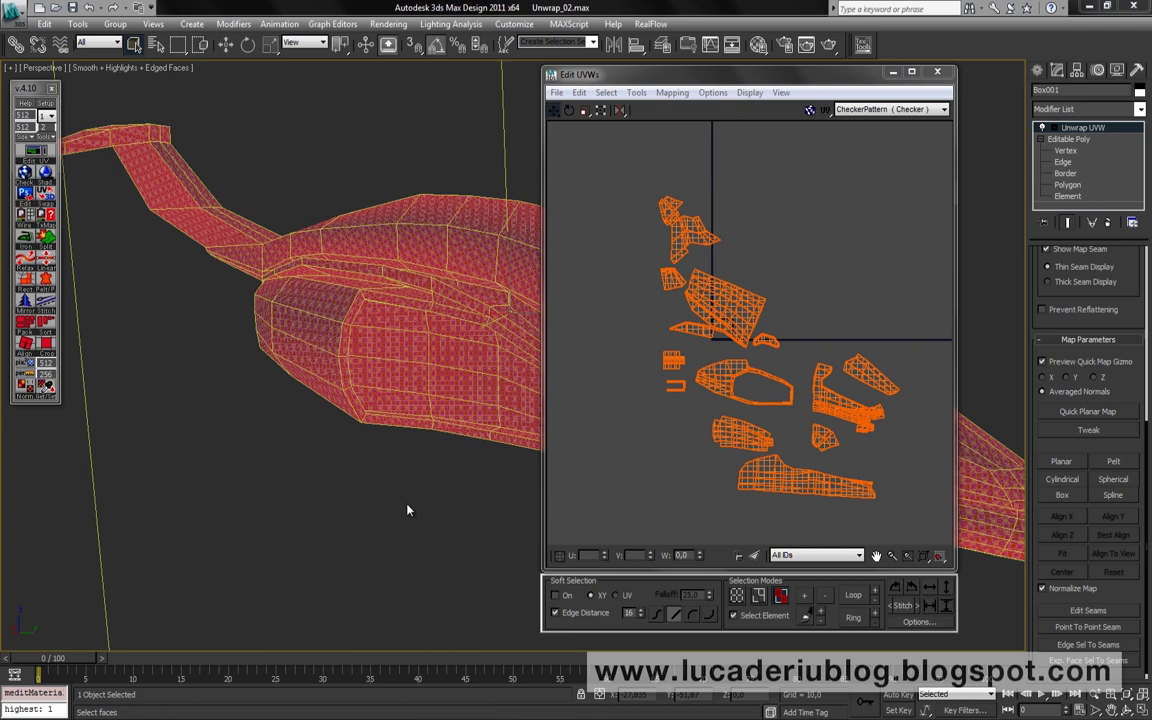
# Select every UV vertex and run Pack UVs to gather all islands into the 0–1 square
pyautogui.press('1')
pyautogui.keyDown('alt'); pyautogui.moveTo(407, 490); pyautogui.dragTo(616, 233, button='middle'); pyautogui.keyUp('alt')
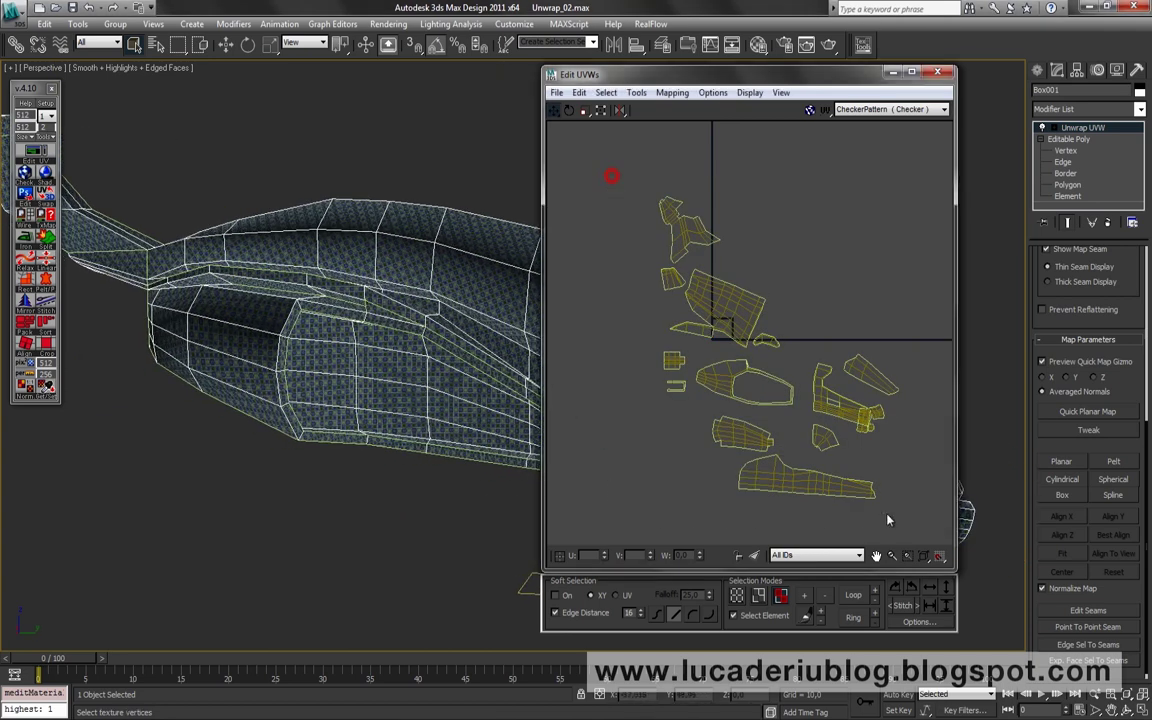
pyautogui.hotkey('ctrl', 'a')
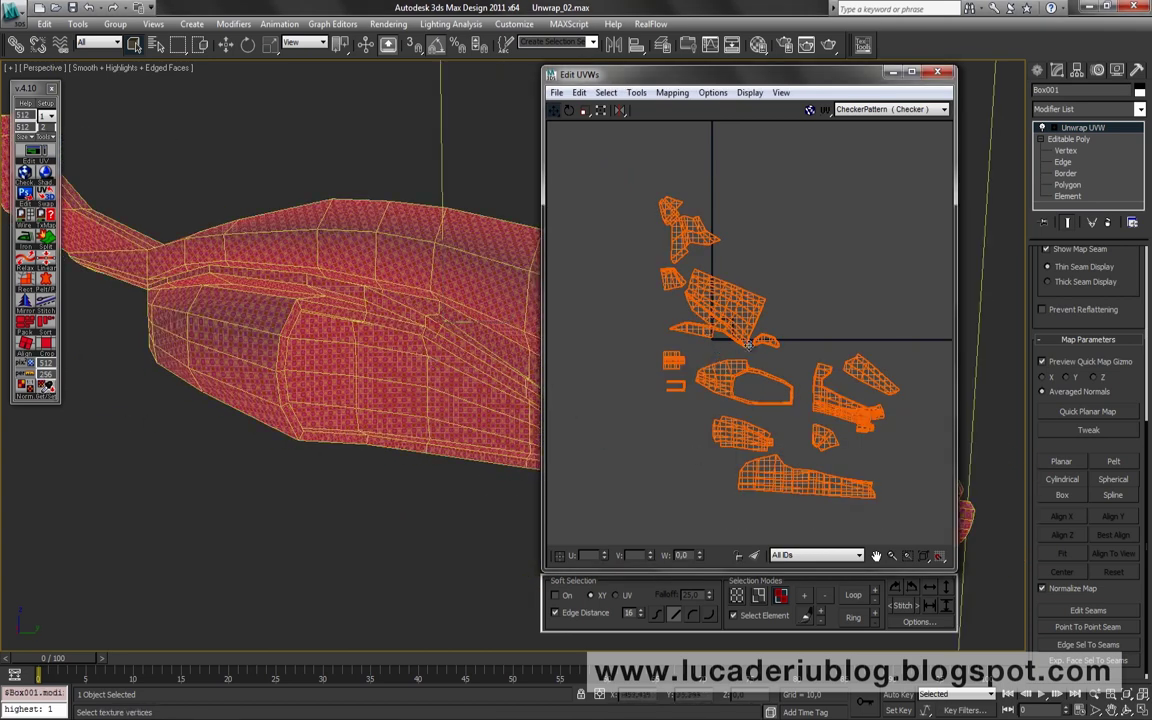
pyautogui.moveTo(30, 88); pyautogui.dragTo(40, 90)
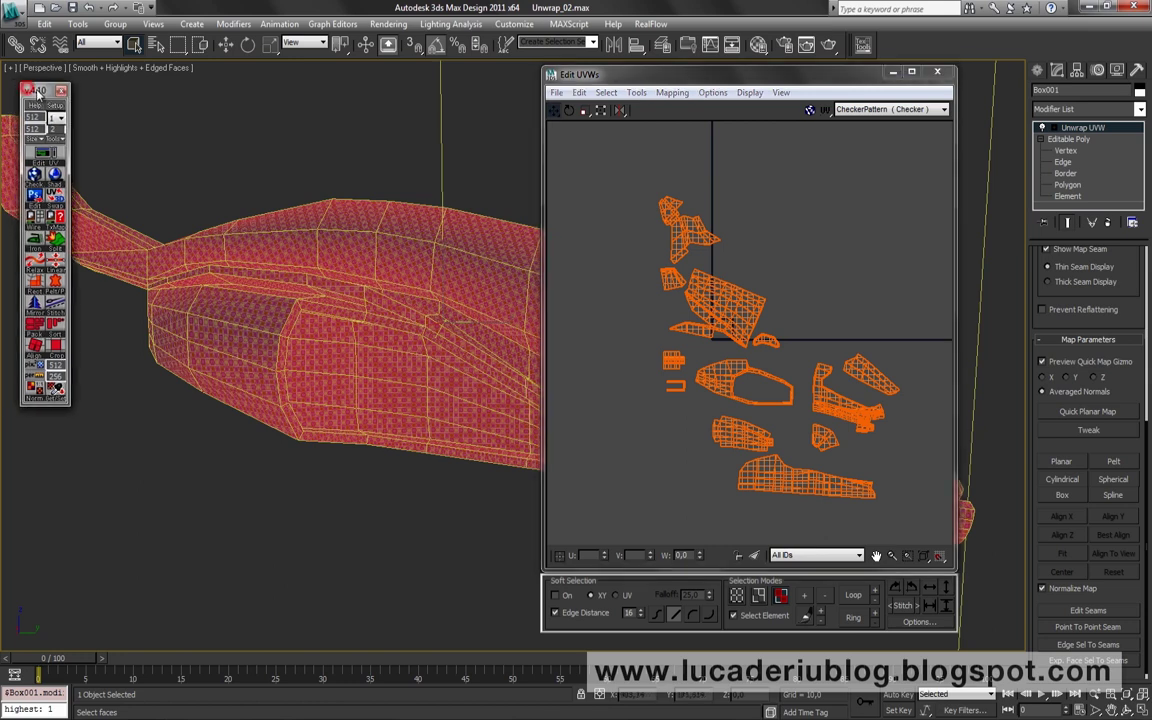
pyautogui.click(34, 327)
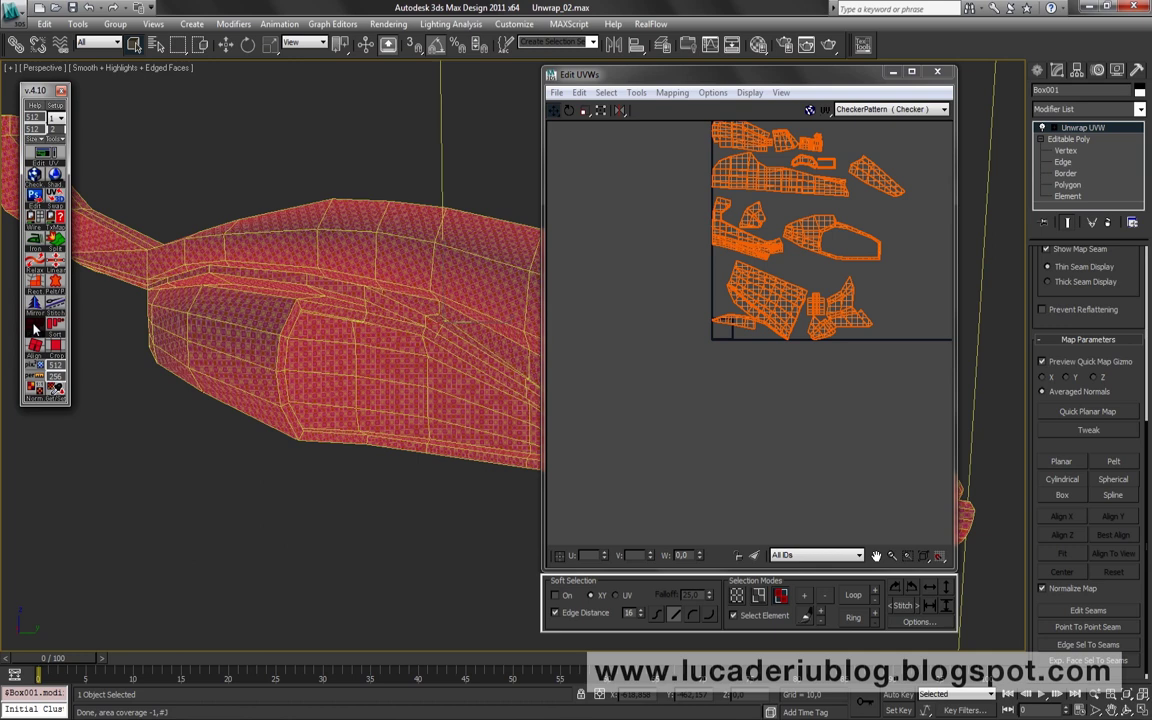
pyautogui.moveTo(757, 309); pyautogui.dragTo(705, 410, button='middle')
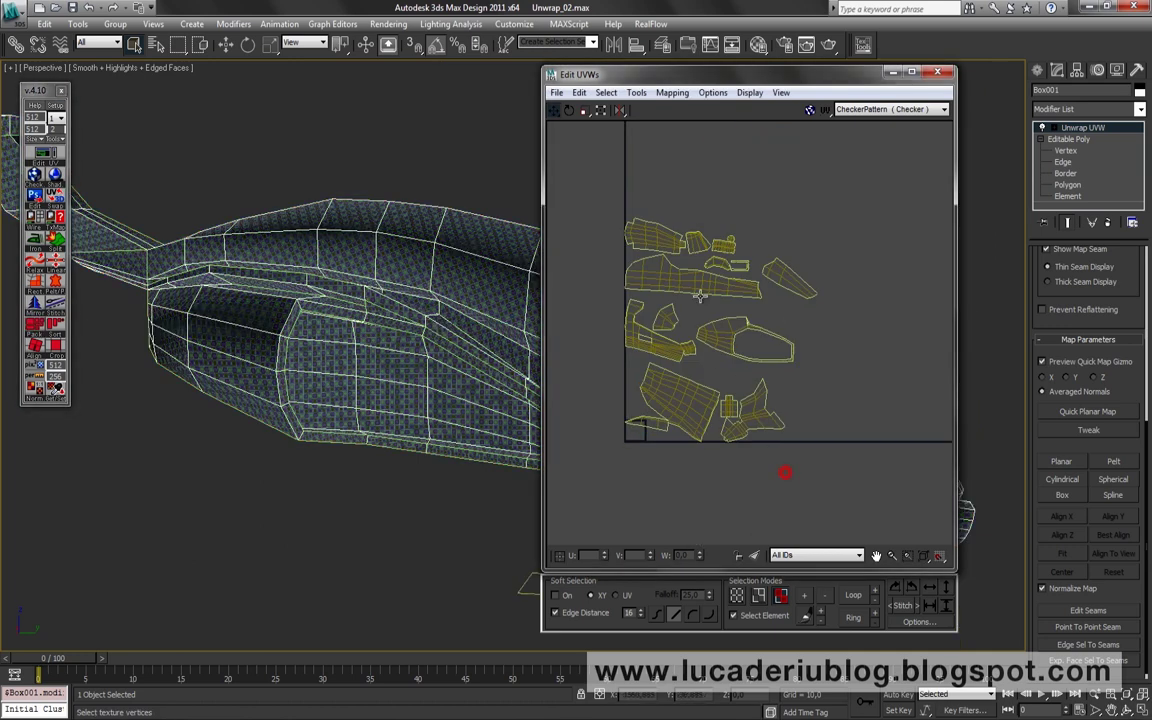
# Scale and position the packed islands with Freeform Mode so they fill the 0–1 square
pyautogui.click(599, 110)
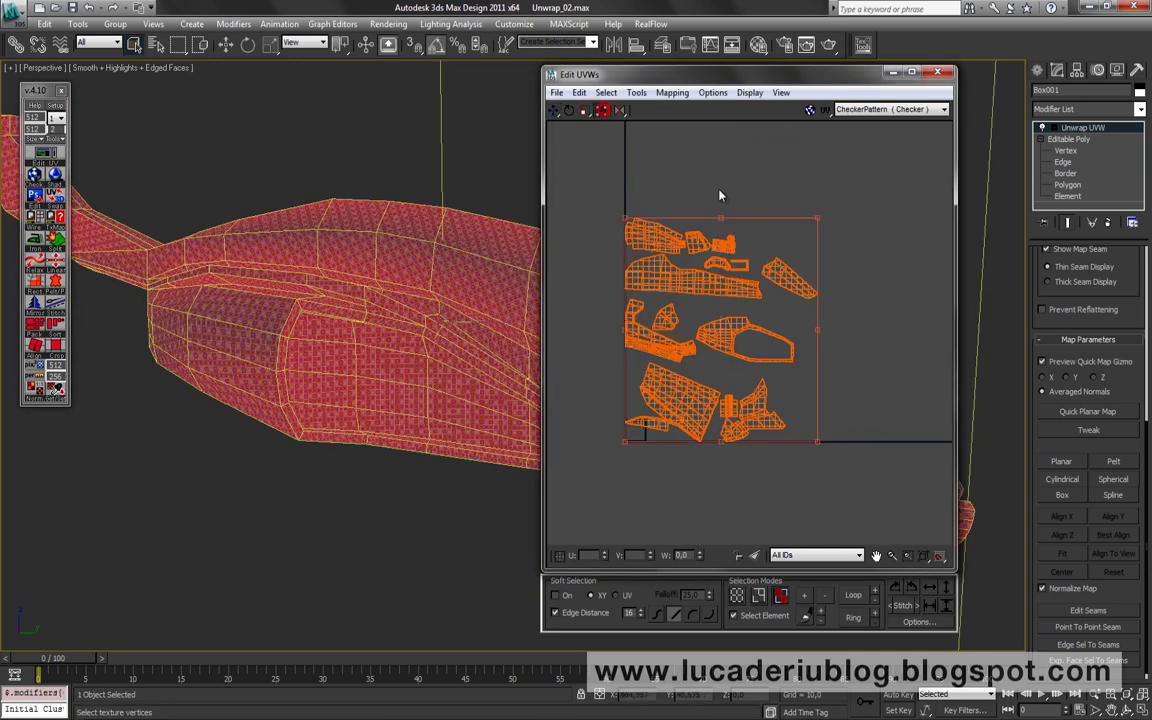
pyautogui.moveTo(814, 213); pyautogui.dragTo(641, 418)
pyautogui.scroll(2, 641, 418)
pyautogui.scroll(2, 641, 418)
pyautogui.moveTo(792, 252); pyautogui.dragTo(805, 237)
pyautogui.moveTo(821, 355); pyautogui.dragTo(833, 345, button='middle')
pyautogui.moveTo(699, 305); pyautogui.dragTo(717, 305)
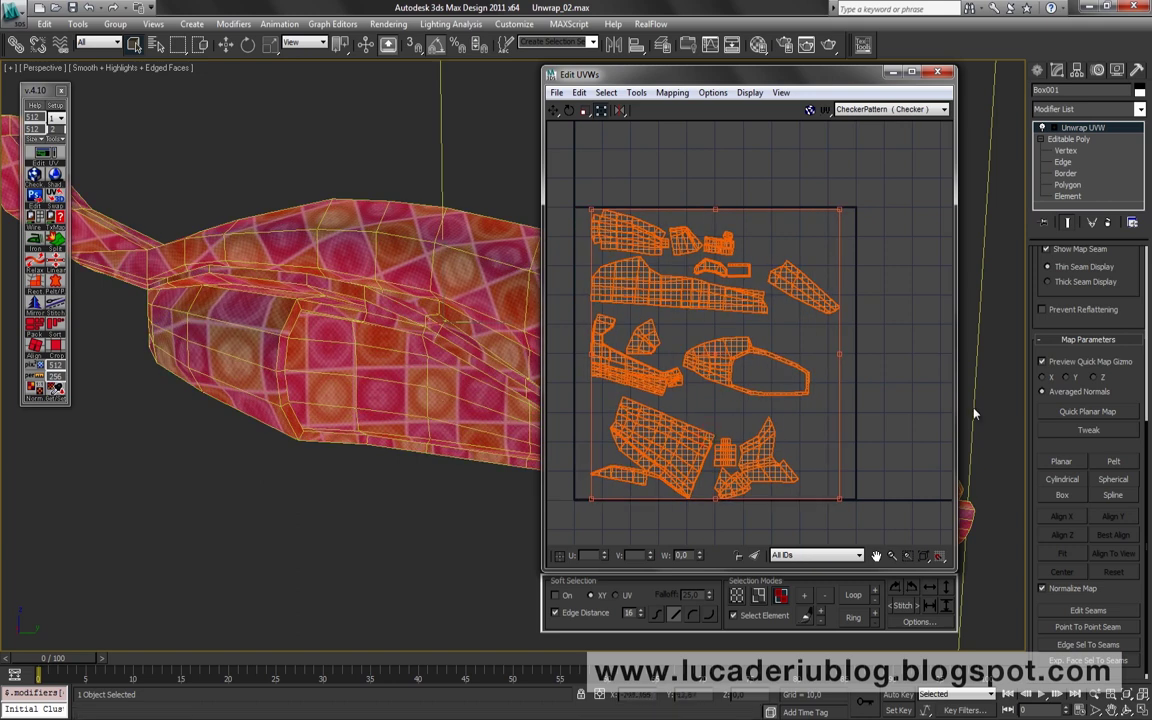
pyautogui.click(908, 408)
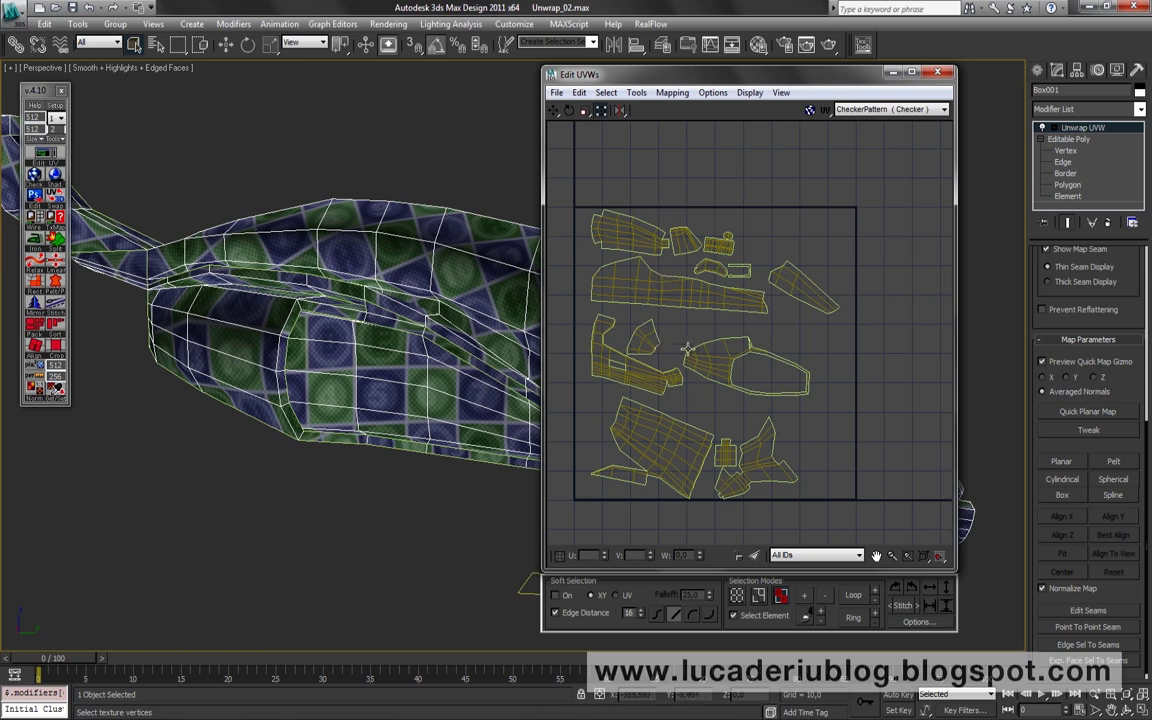
# Select all islands and move them out just below the UV square
pyautogui.moveTo(688, 362); pyautogui.dragTo(698, 335, button='middle')
pyautogui.moveTo(597, 176); pyautogui.dragTo(874, 452)
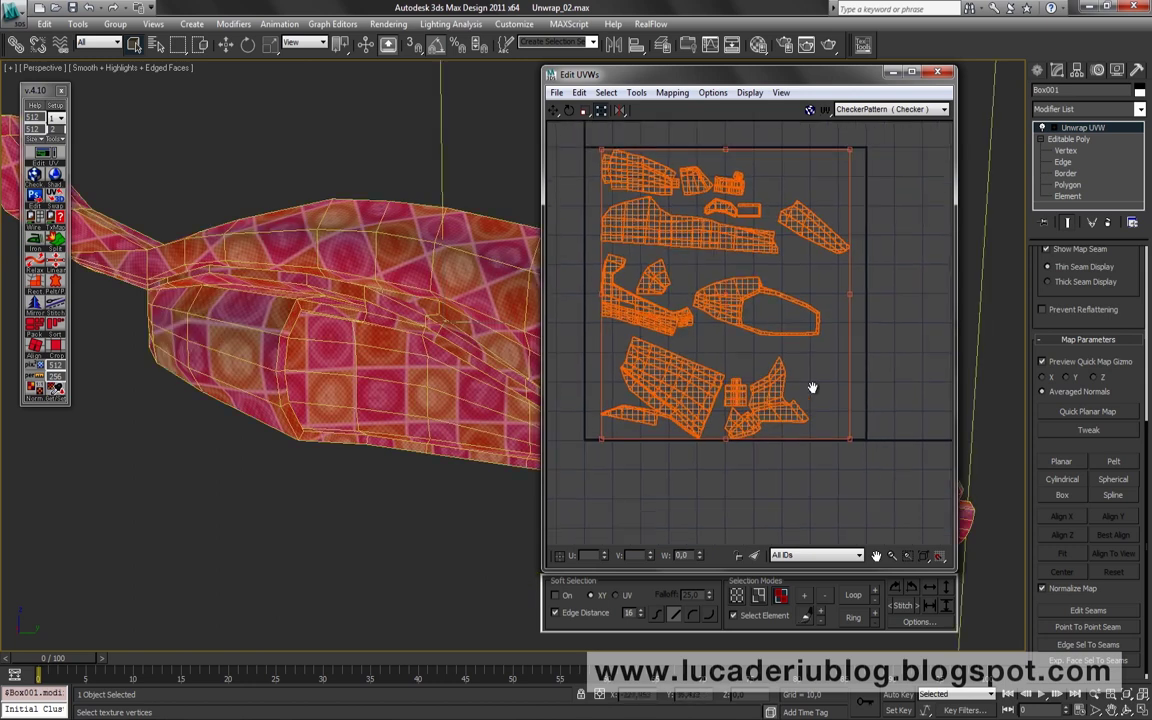
pyautogui.moveTo(722, 336)
pyautogui.mouseDown()
pyautogui.moveTo(816, 527)
pyautogui.moveTo(740, 566)
pyautogui.mouseUp()
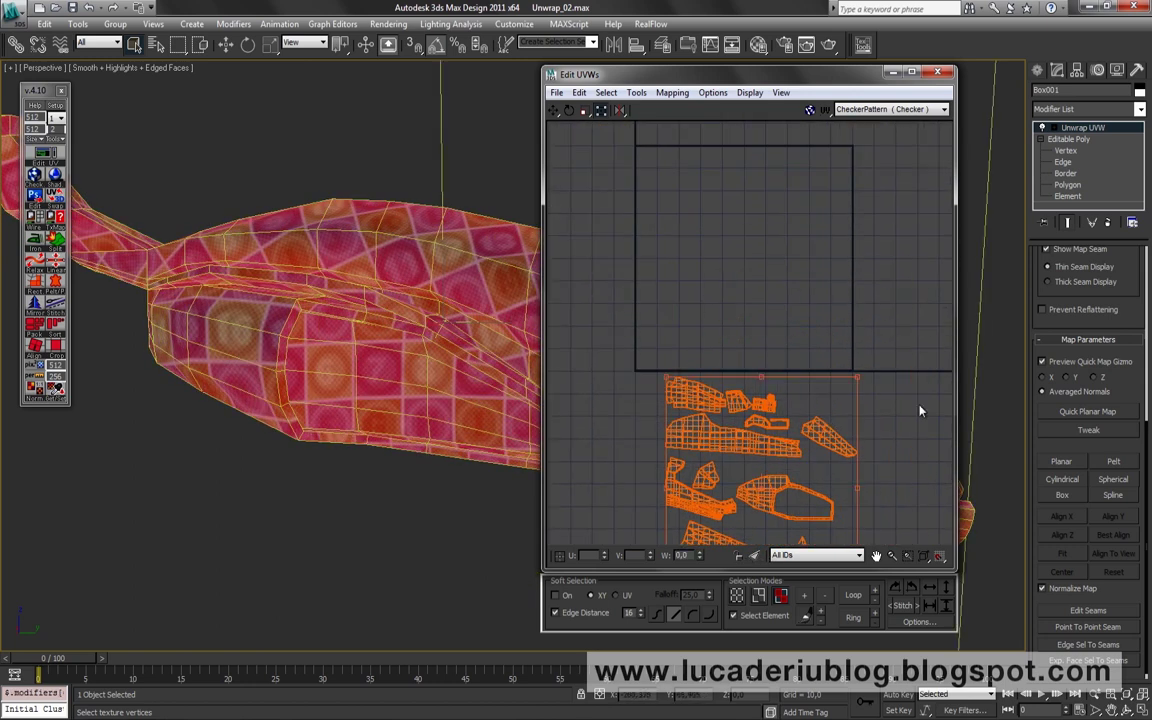
pyautogui.click(895, 404)
# Select a large hull island and move it up into the UV square
pyautogui.moveTo(895, 404); pyautogui.dragTo(873, 284, button='middle')
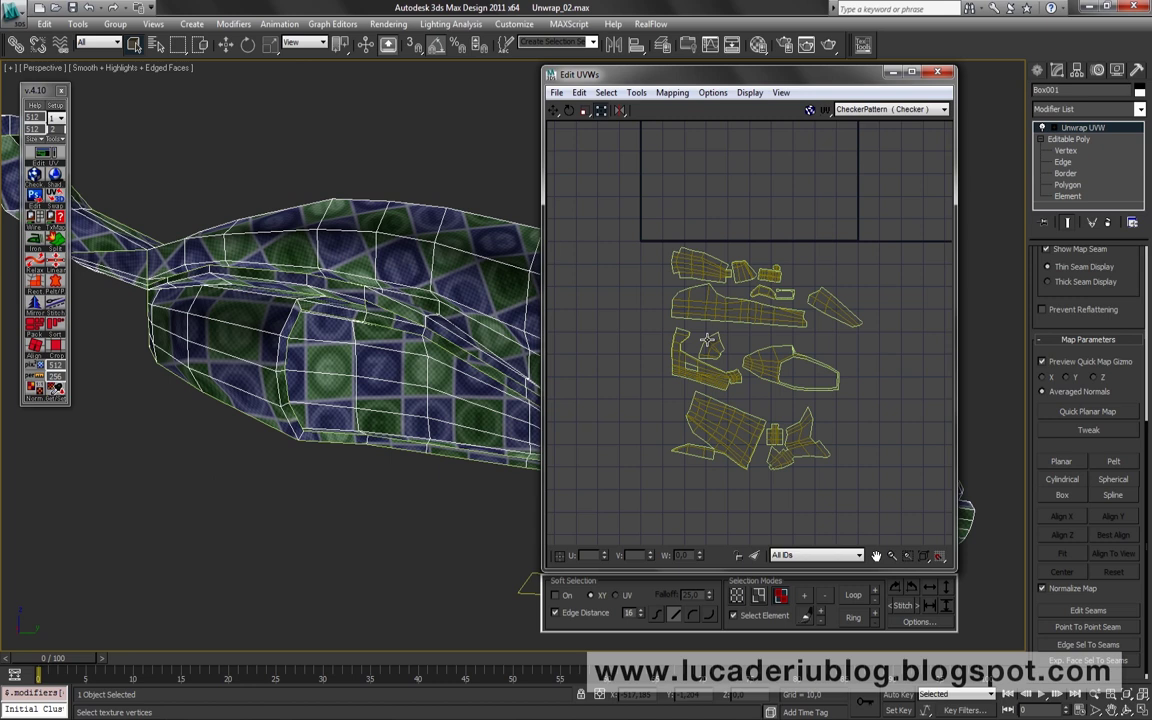
pyautogui.moveTo(641, 251); pyautogui.dragTo(645, 276, button='middle')
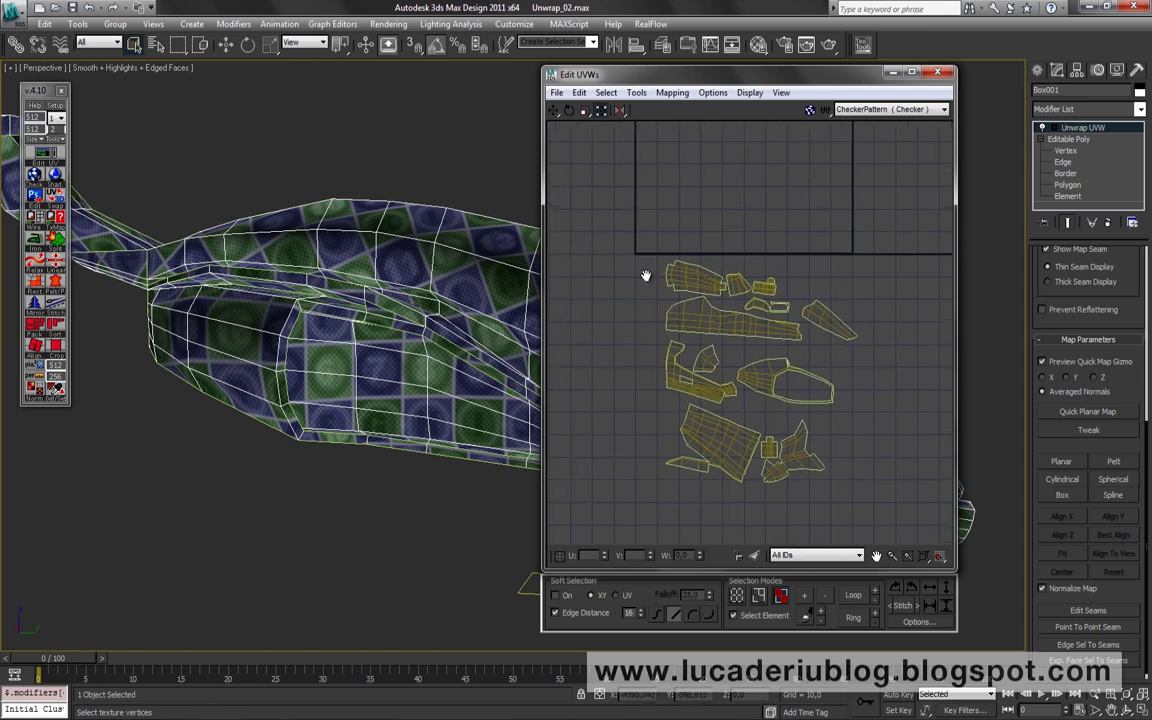
pyautogui.moveTo(711, 251); pyautogui.dragTo(700, 261, button='middle')
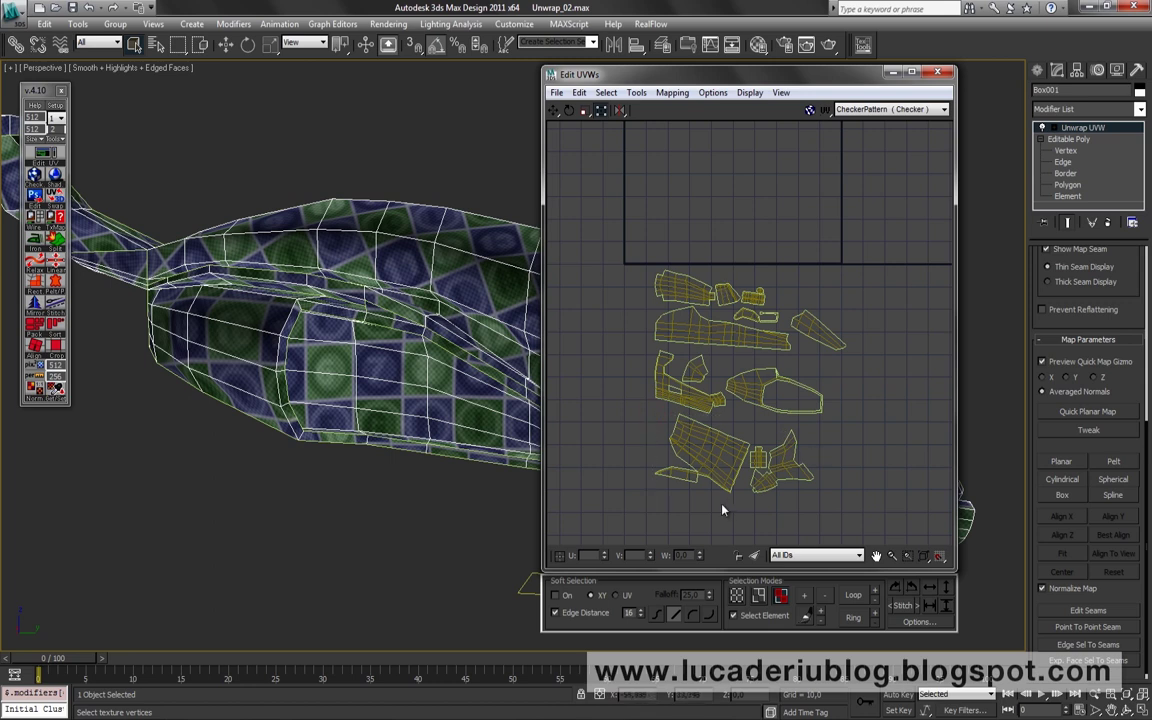
pyautogui.click(737, 428)
pyautogui.click(614, 400)
pyautogui.click(700, 320)
pyautogui.moveTo(700, 320)
pyautogui.mouseDown()
pyautogui.moveTo(708, 222)
pyautogui.moveTo(743, 273)
pyautogui.moveTo(650, 270)
pyautogui.moveTo(665, 245)
pyautogui.moveTo(706, 272)
pyautogui.moveTo(653, 260)
pyautogui.mouseUp()
# Rotate the long hull island 90° so it lies horizontally
pyautogui.scroll(2, 750, 262)
pyautogui.scroll(2, 750, 262)
pyautogui.click(666, 196)
pyautogui.scroll(-2, 720, 296)
pyautogui.scroll(-2, 755, 345)
pyautogui.scroll(2, 754, 344)
pyautogui.scroll(1, 650, 270)
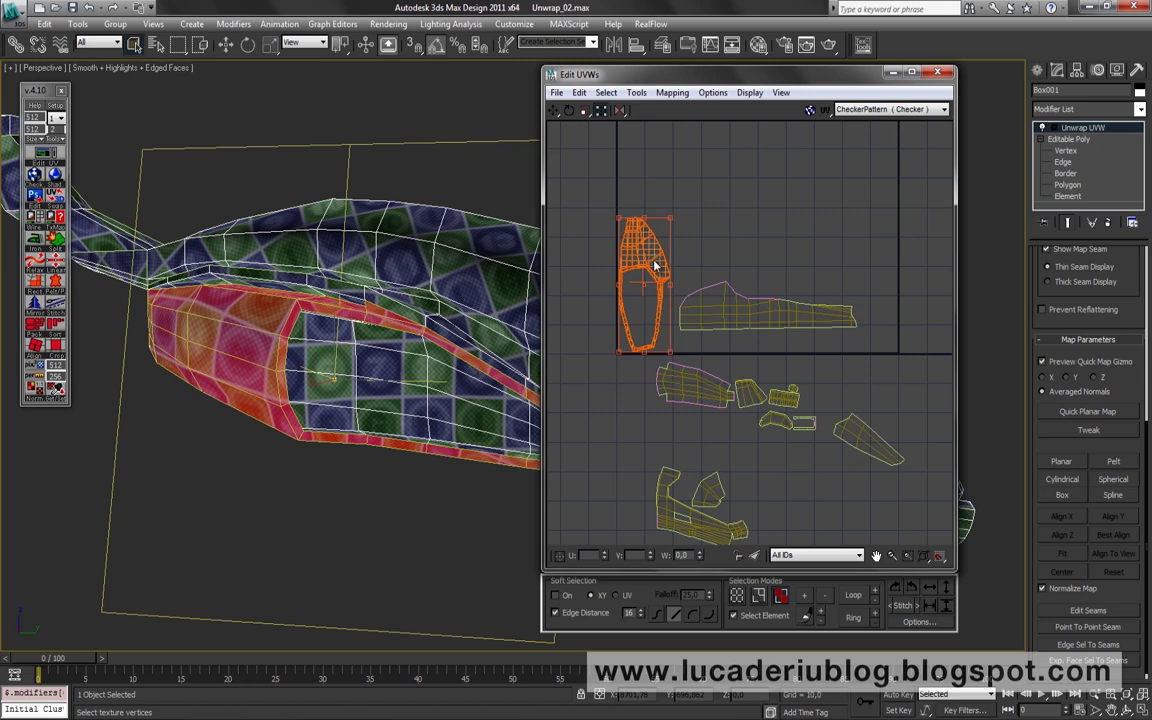
# Lower the long horizontal island into its place inside the square
pyautogui.moveTo(745, 302); pyautogui.dragTo(727, 333)
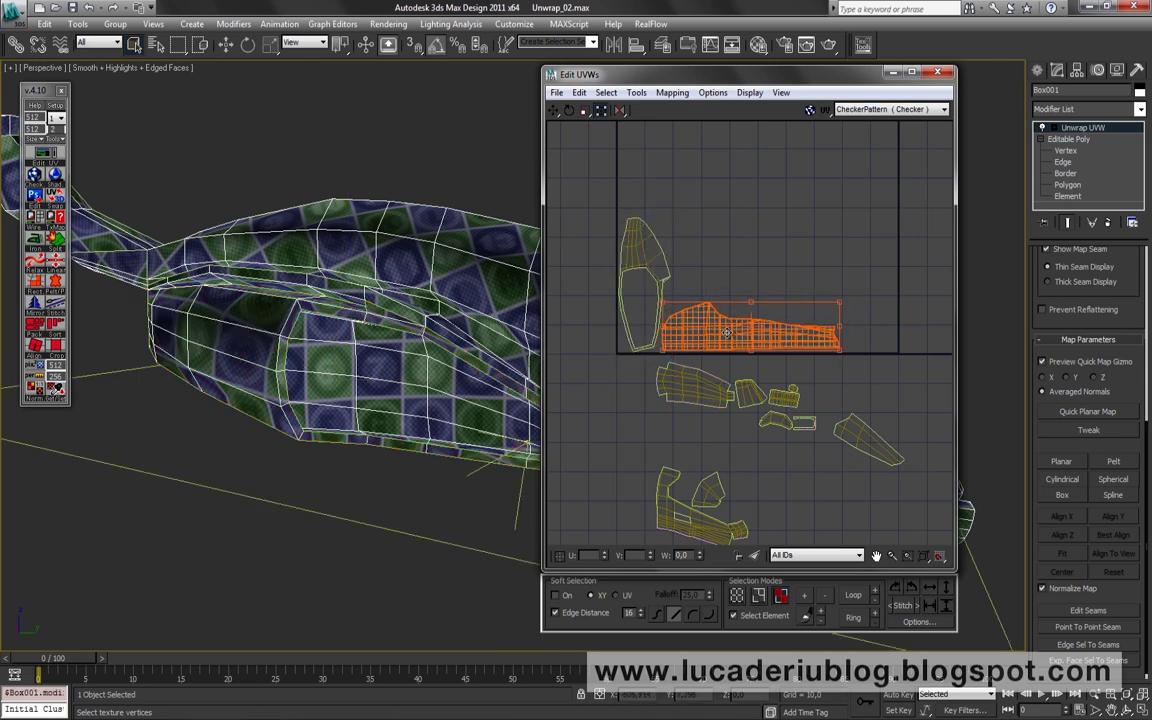
pyautogui.scroll(3, 650, 352)
pyautogui.click(572, 443)
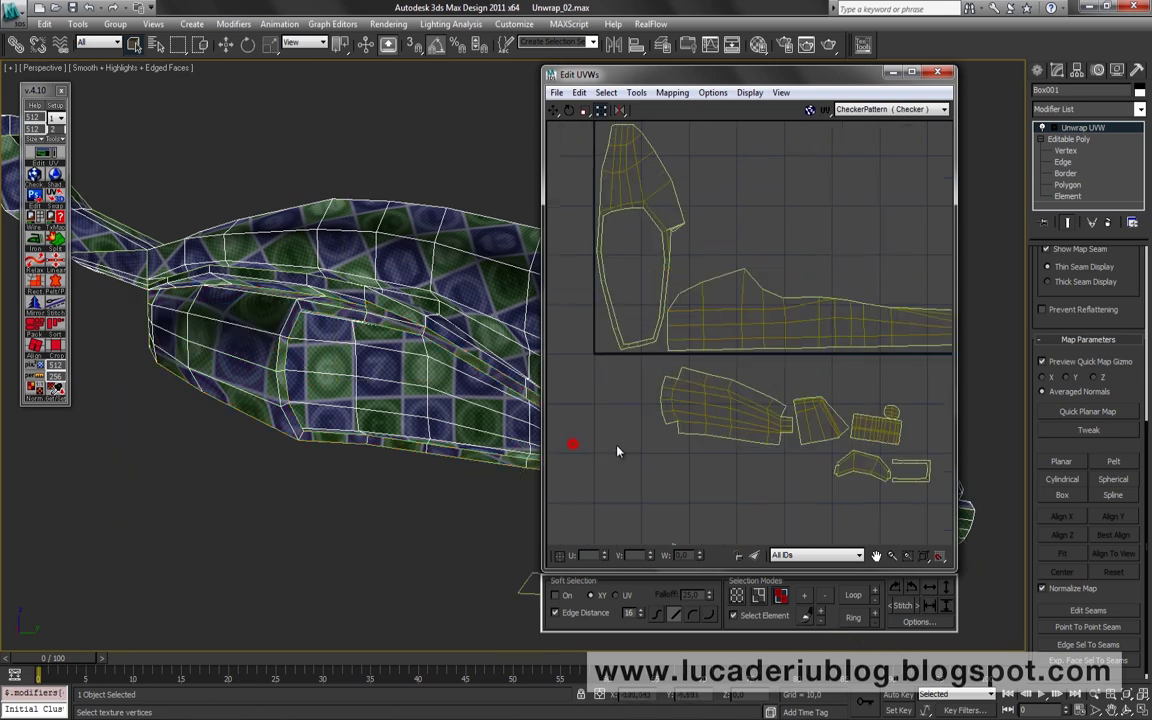
# Move the spiky island into the square and rotate it about -40° to fit
pyautogui.scroll(-3, 590, 410)
pyautogui.moveTo(669, 424)
pyautogui.mouseDown(button='middle')
pyautogui.moveTo(702, 342)
pyautogui.moveTo(702, 306)
pyautogui.mouseUp(button='middle')
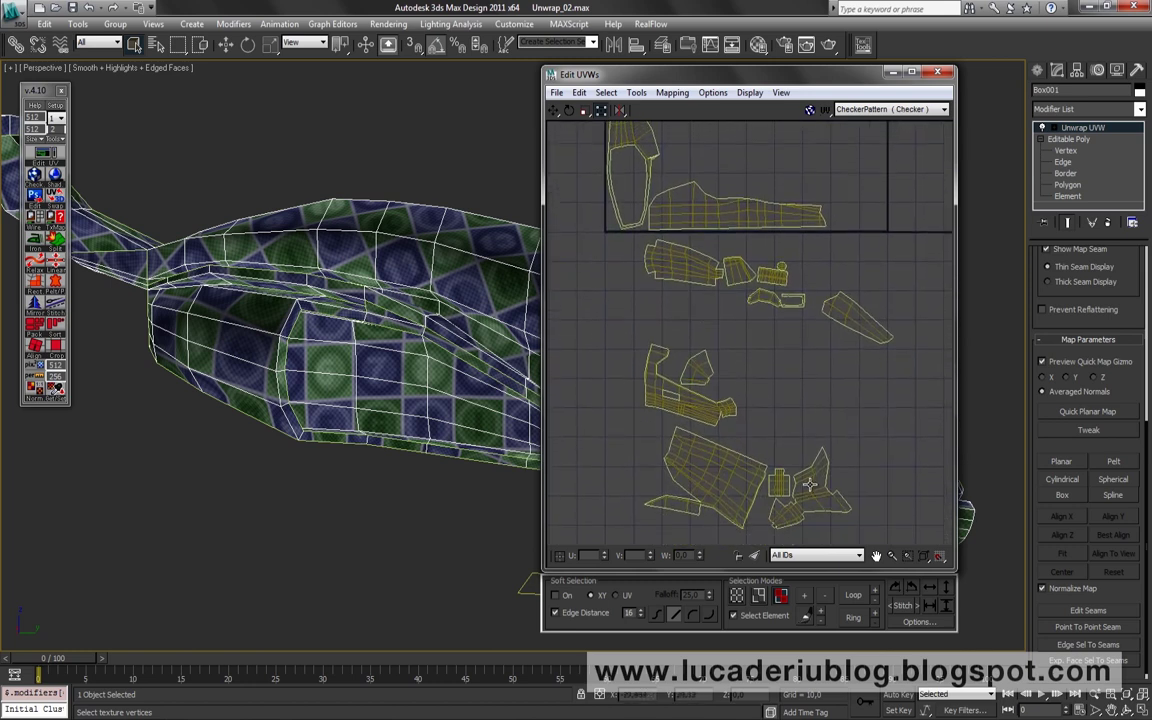
pyautogui.moveTo(810, 485); pyautogui.dragTo(715, 185)
pyautogui.scroll(3, 715, 200)
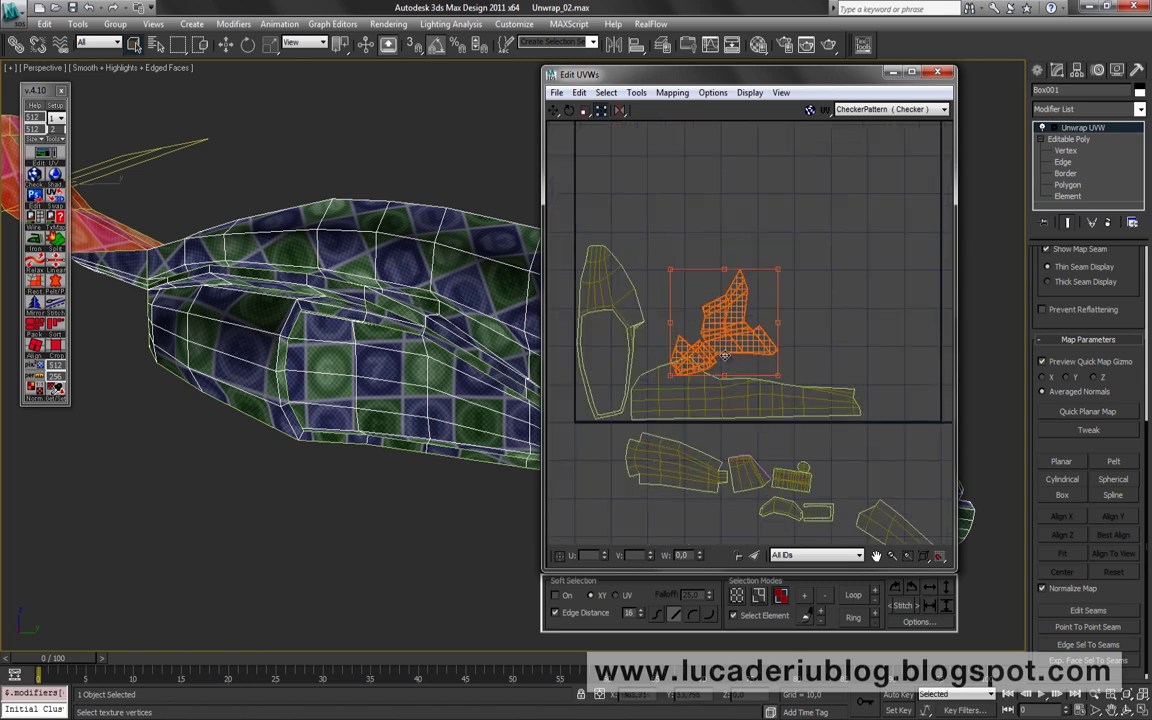
pyautogui.moveTo(715, 245)
pyautogui.mouseDown()
pyautogui.moveTo(769, 269)
pyautogui.moveTo(760, 282)
pyautogui.mouseUp()
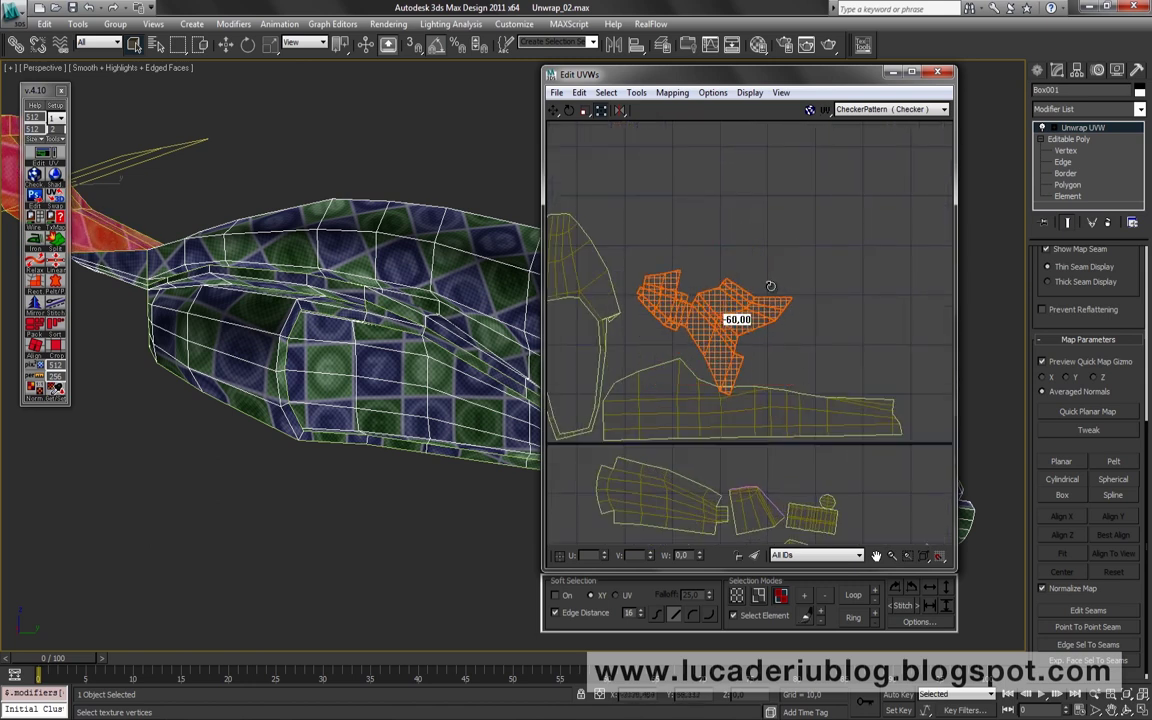
pyautogui.moveTo(760, 282); pyautogui.dragTo(713, 291)
pyautogui.click(731, 238)
pyautogui.scroll(-3, 744, 431)
# Bring a small island into the square and stand it upright beside its neighbour
pyautogui.moveTo(737, 446)
pyautogui.mouseDown(button='middle')
pyautogui.moveTo(779, 429)
pyautogui.moveTo(784, 396)
pyautogui.mouseUp(button='middle')
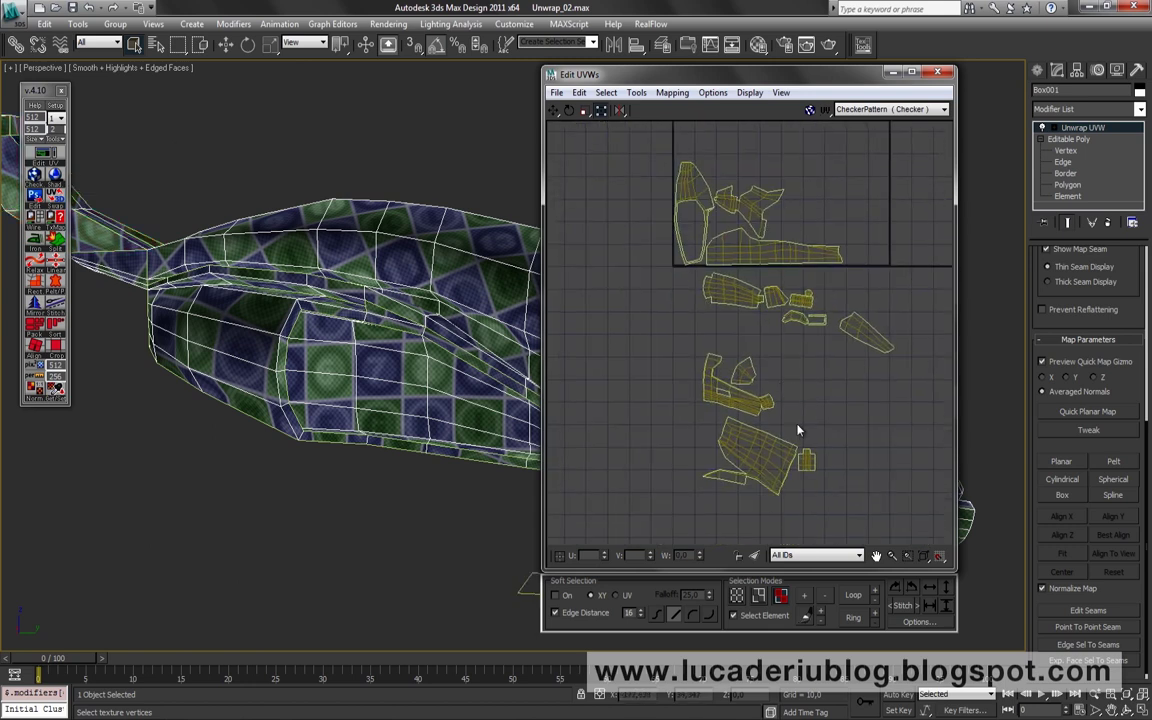
pyautogui.click(777, 297)
pyautogui.moveTo(777, 297); pyautogui.dragTo(784, 223)
pyautogui.scroll(2, 784, 224)
pyautogui.scroll(3, 770, 280)
pyautogui.moveTo(757, 314); pyautogui.dragTo(913, 327)
pyautogui.moveTo(867, 295); pyautogui.dragTo(825, 309, button='middle')
pyautogui.moveTo(870, 328)
pyautogui.mouseDown()
pyautogui.moveTo(771, 321)
pyautogui.moveTo(790, 340)
pyautogui.moveTo(677, 364)
pyautogui.mouseUp()
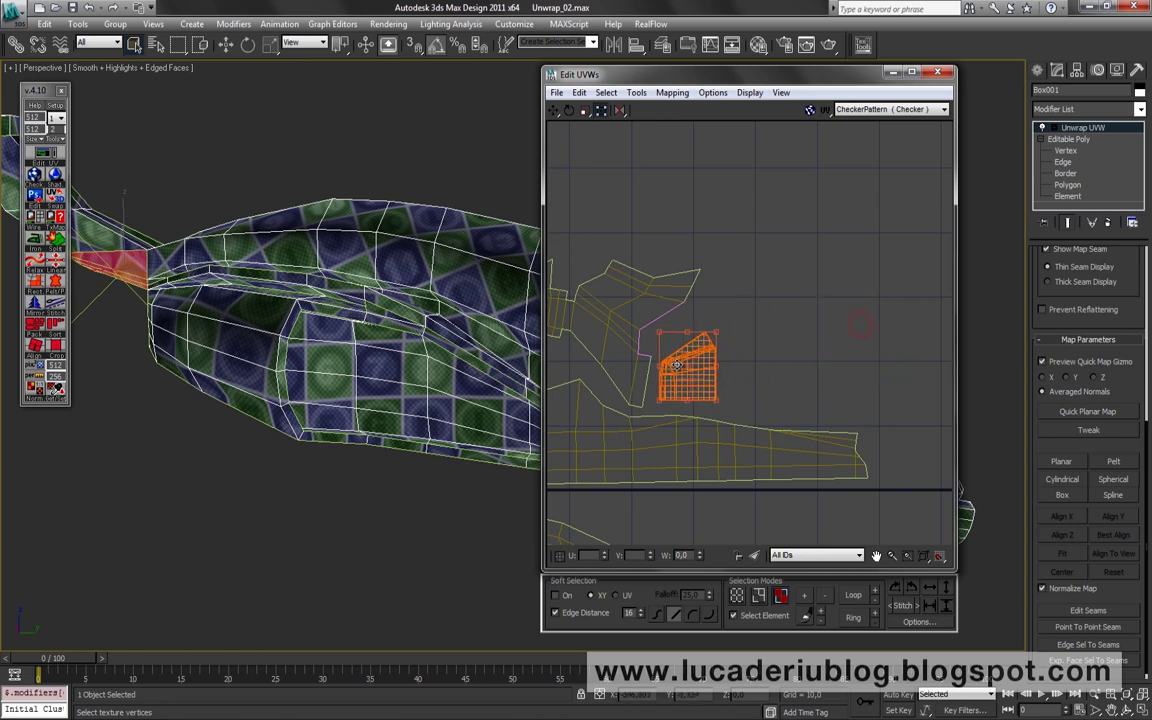
pyautogui.click(655, 350)
# Reposition and resize the island near the square's top right among the others
pyautogui.scroll(-3, 776, 463)
pyautogui.scroll(-2, 811, 410)
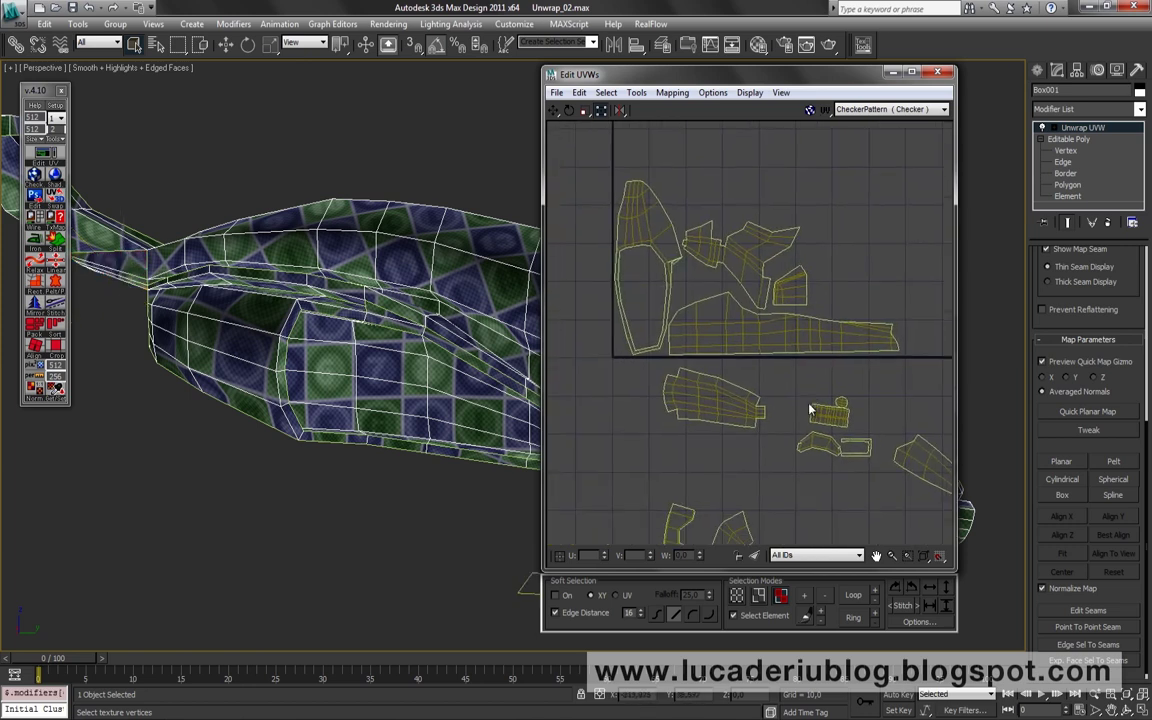
pyautogui.moveTo(811, 410); pyautogui.dragTo(751, 375, button='middle')
pyautogui.click(872, 204)
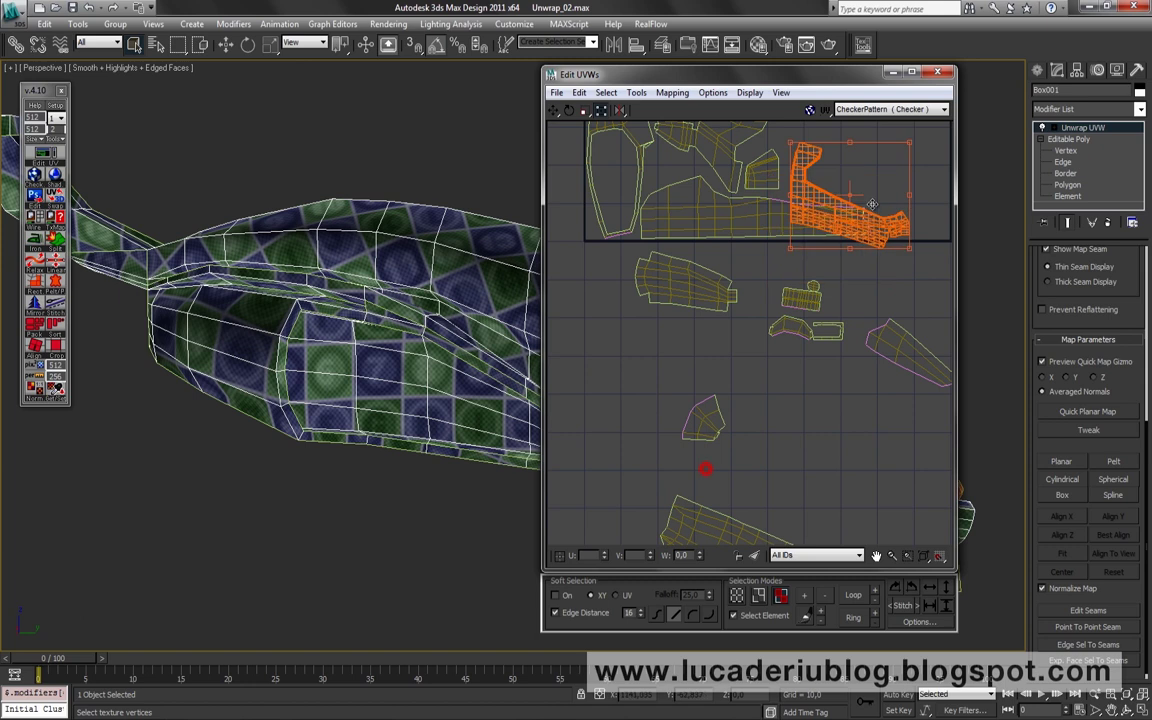
pyautogui.moveTo(872, 204); pyautogui.dragTo(815, 380, button='middle')
pyautogui.moveTo(818, 280)
pyautogui.mouseDown()
pyautogui.moveTo(760, 303)
pyautogui.moveTo(731, 293)
pyautogui.mouseUp()
pyautogui.click(849, 435)
# Rotate an island near the top to lie horizontally and fine-tune its angle
pyautogui.moveTo(849, 435); pyautogui.dragTo(826, 287, button='middle')
pyautogui.click(800, 200)
pyautogui.moveTo(800, 200); pyautogui.dragTo(793, 421, button='middle')
pyautogui.moveTo(799, 314)
pyautogui.mouseDown()
pyautogui.moveTo(805, 342)
pyautogui.moveTo(779, 355)
pyautogui.mouseUp()
pyautogui.scroll(4, 811, 281)
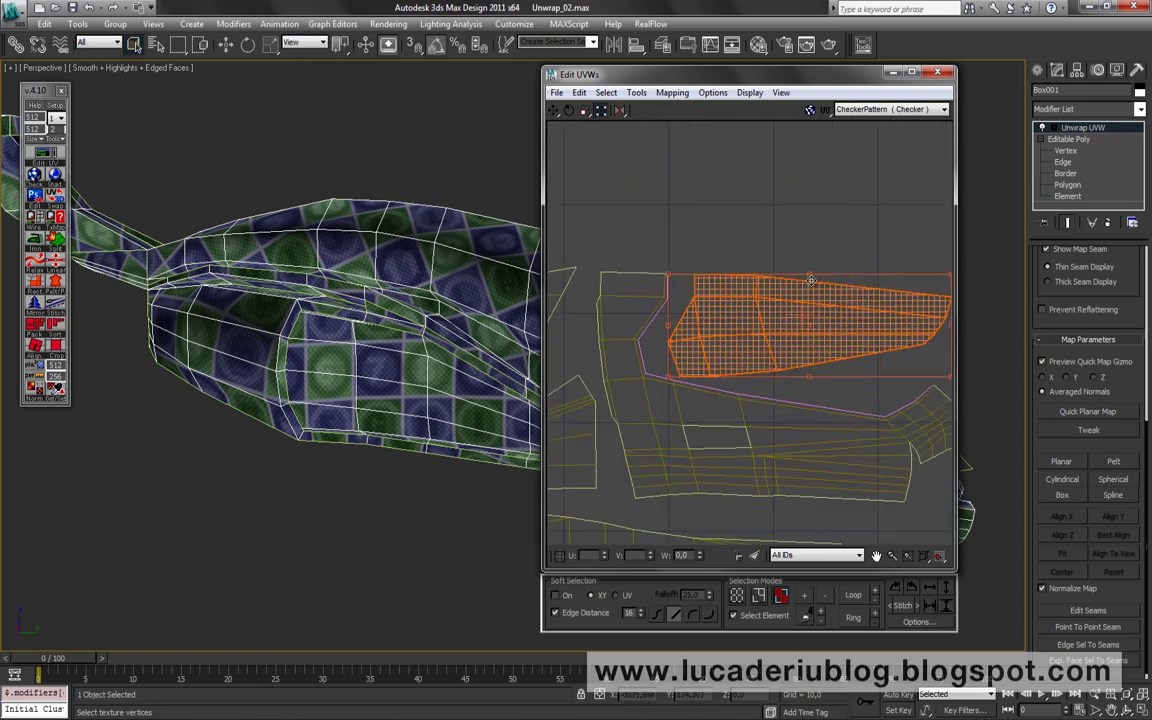
pyautogui.moveTo(811, 279); pyautogui.dragTo(795, 224)
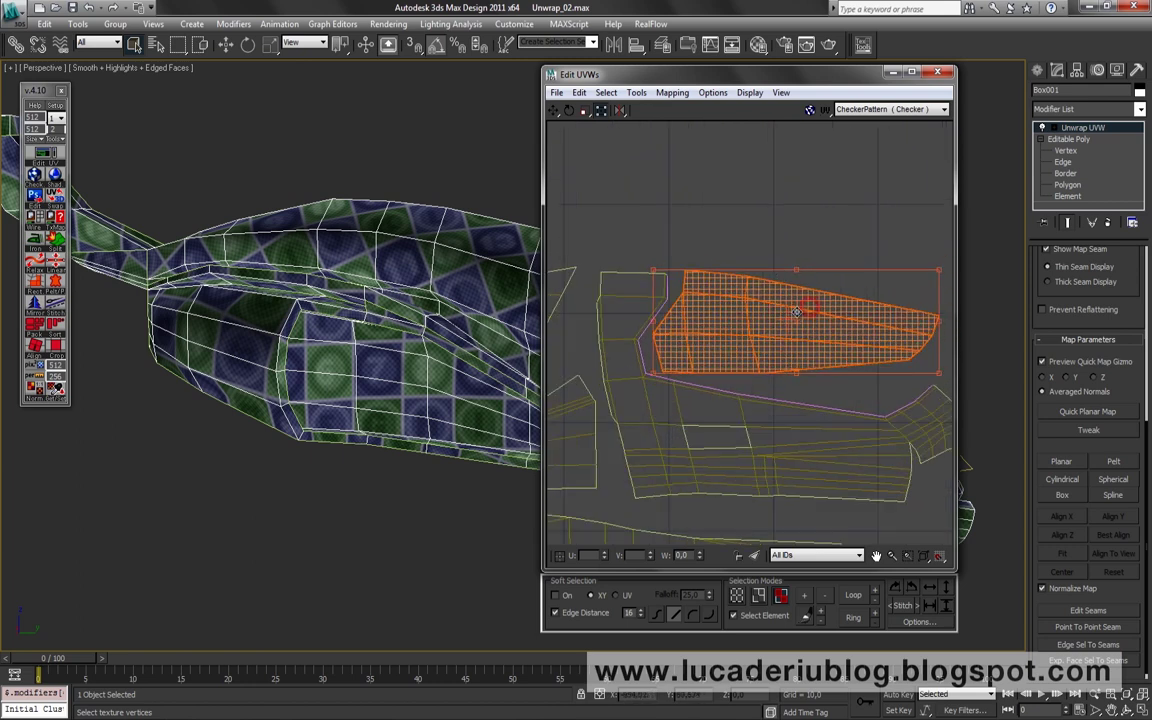
pyautogui.click(795, 224)
pyautogui.scroll(-4, 797, 437)
pyautogui.scroll(-2, 815, 380)
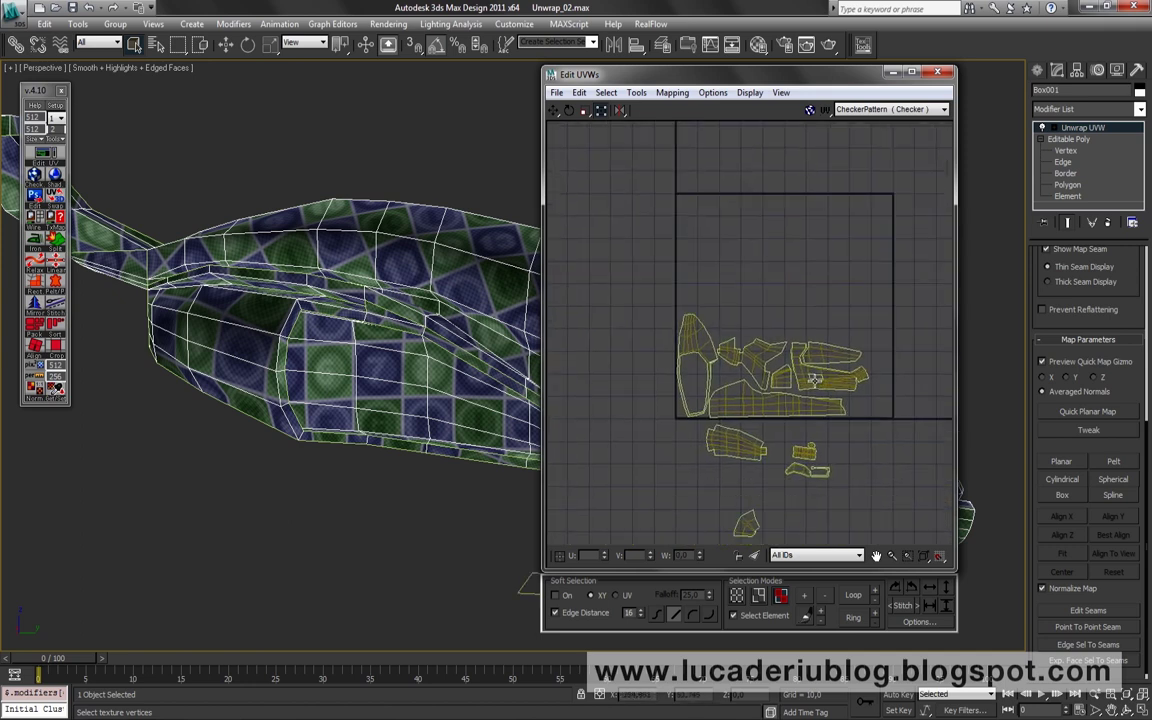
# Move an island from below the square up and stand it upright
pyautogui.moveTo(767, 397)
pyautogui.mouseDown(button='middle')
pyautogui.moveTo(743, 373)
pyautogui.moveTo(738, 245)
pyautogui.moveTo(727, 283)
pyautogui.moveTo(735, 316)
pyautogui.moveTo(712, 371)
pyautogui.mouseUp(button='middle')
pyautogui.click(748, 380)
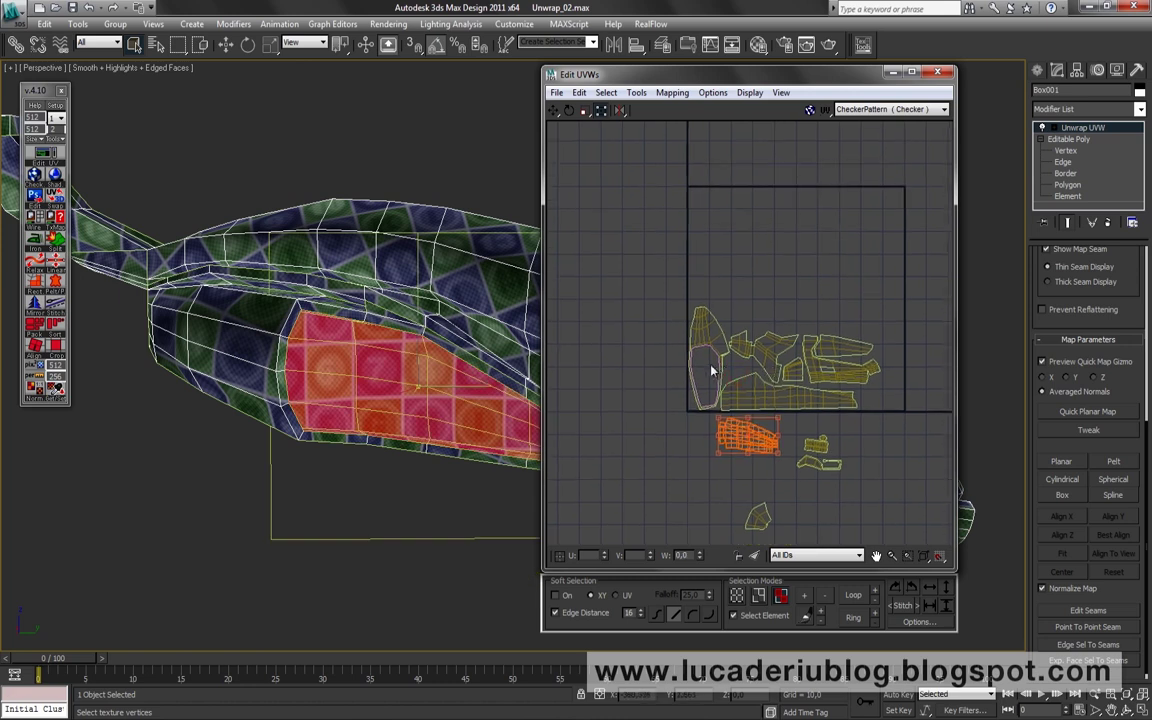
pyautogui.moveTo(741, 437)
pyautogui.mouseDown()
pyautogui.moveTo(708, 267)
pyautogui.moveTo(725, 270)
pyautogui.moveTo(706, 262)
pyautogui.mouseUp()
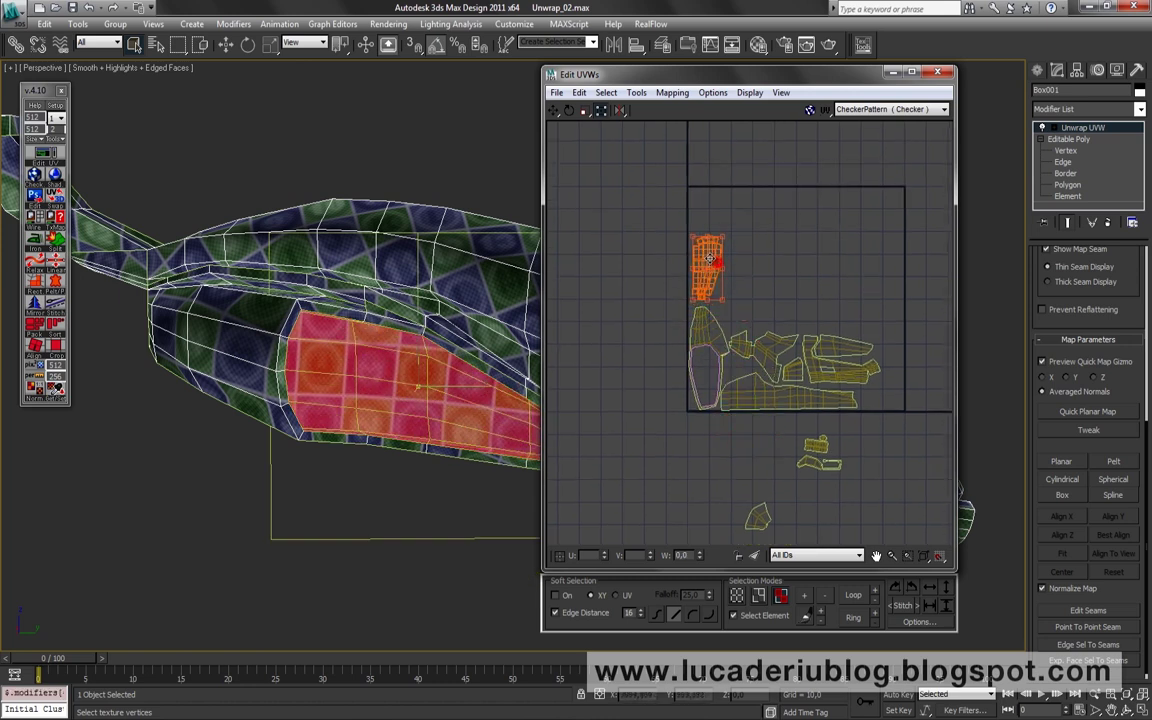
pyautogui.scroll(4, 706, 262)
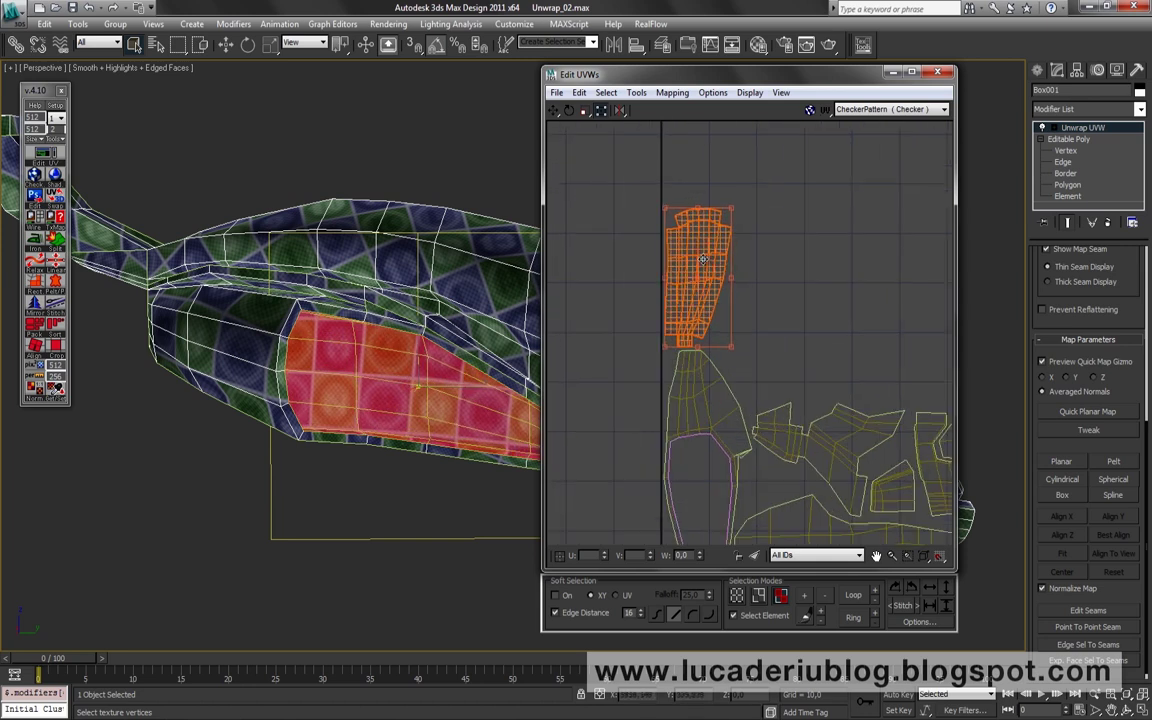
pyautogui.click(612, 350)
# Bring the bottom island into the square, rotating it about 20° then back upright
pyautogui.scroll(-3, 612, 350)
pyautogui.moveTo(753, 473); pyautogui.dragTo(733, 378, button='middle')
pyautogui.click(730, 470)
pyautogui.moveTo(730, 470); pyautogui.dragTo(748, 212)
pyautogui.moveTo(750, 218); pyautogui.dragTo(752, 378, button='middle')
pyautogui.moveTo(757, 357); pyautogui.dragTo(752, 292)
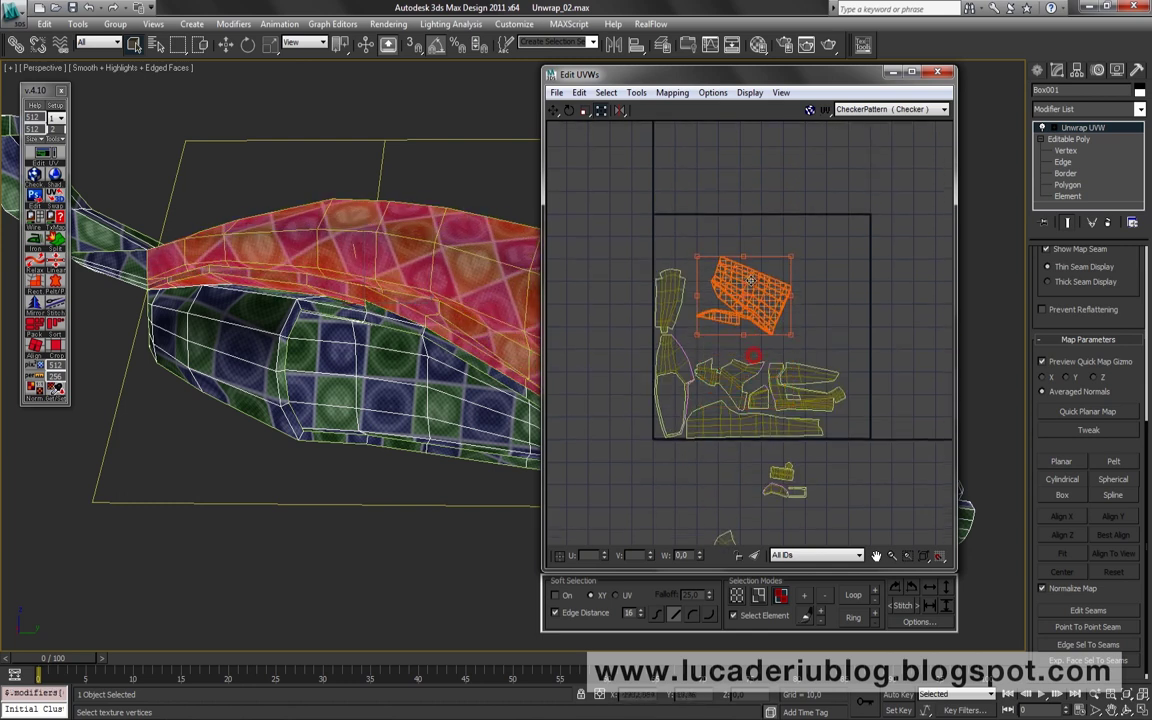
pyautogui.moveTo(666, 232)
pyautogui.mouseDown()
pyautogui.moveTo(727, 249)
pyautogui.moveTo(666, 232)
pyautogui.mouseUp()
pyautogui.moveTo(710, 274); pyautogui.dragTo(722, 284)
pyautogui.click(630, 270)
# Place the small island from below the square within the cluster
pyautogui.moveTo(630, 270); pyautogui.dragTo(630, 145, button='middle')
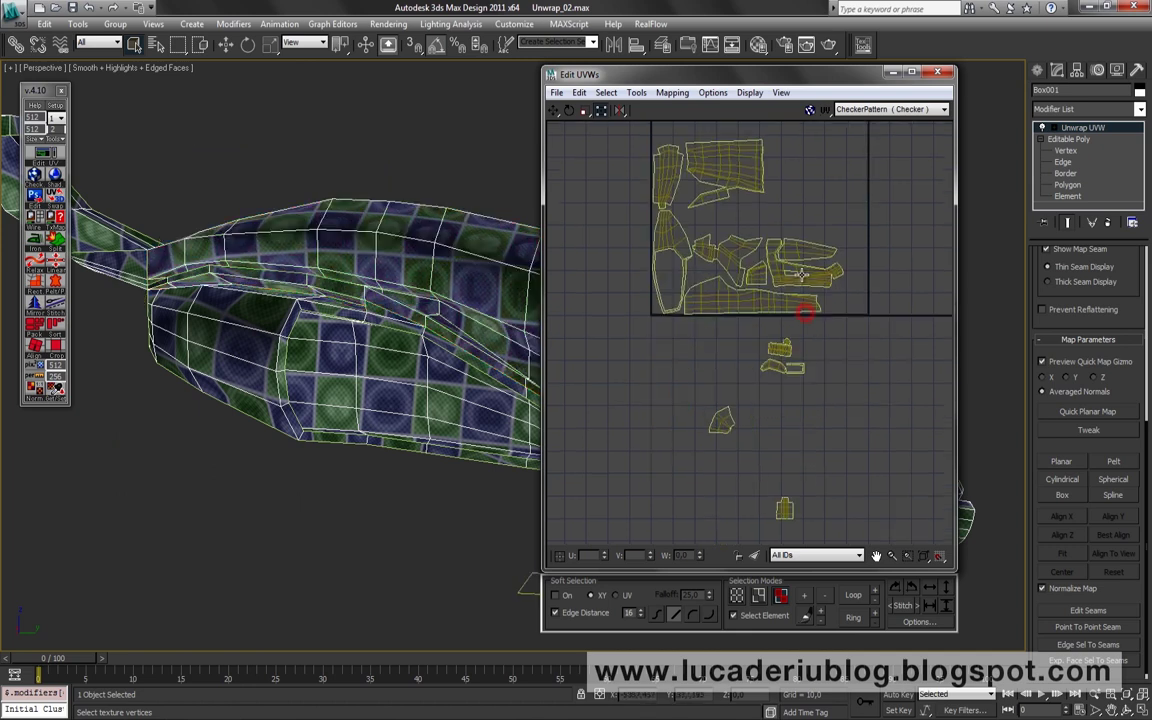
pyautogui.moveTo(685, 401); pyautogui.dragTo(732, 474)
pyautogui.moveTo(720, 420); pyautogui.dragTo(725, 239)
pyautogui.scroll(4, 725, 239)
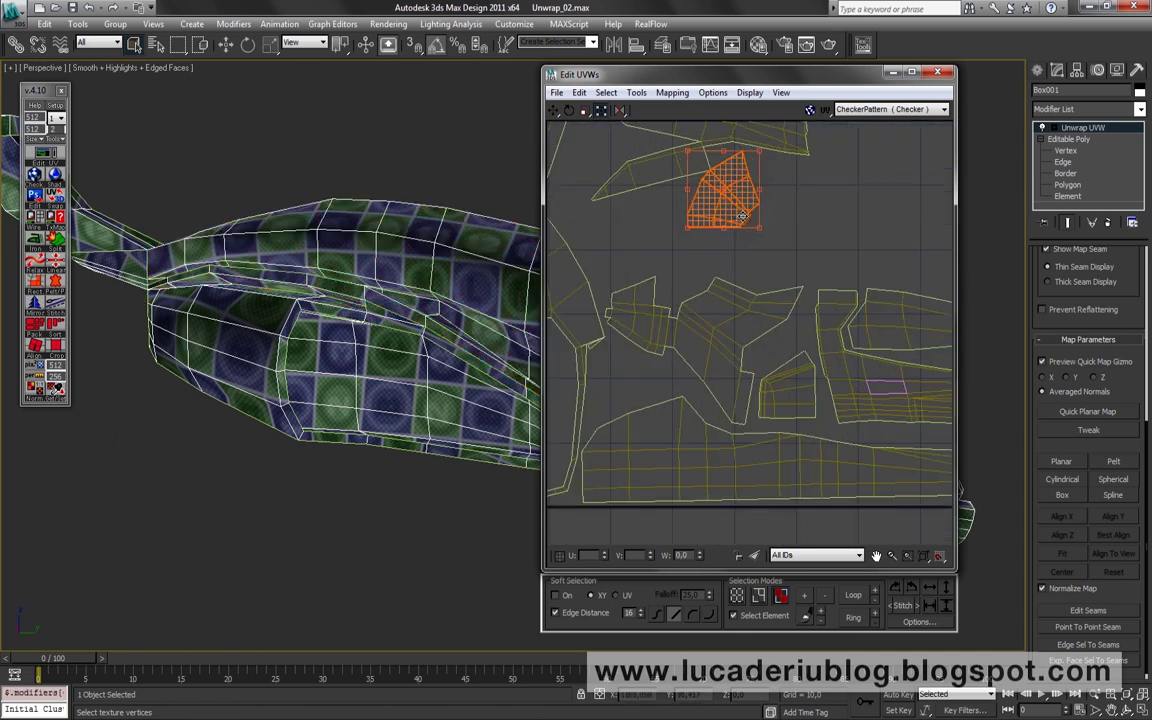
pyautogui.moveTo(754, 207); pyautogui.dragTo(648, 325, button='middle')
pyautogui.scroll(-3, 648, 324)
pyautogui.scroll(-3, 728, 247)
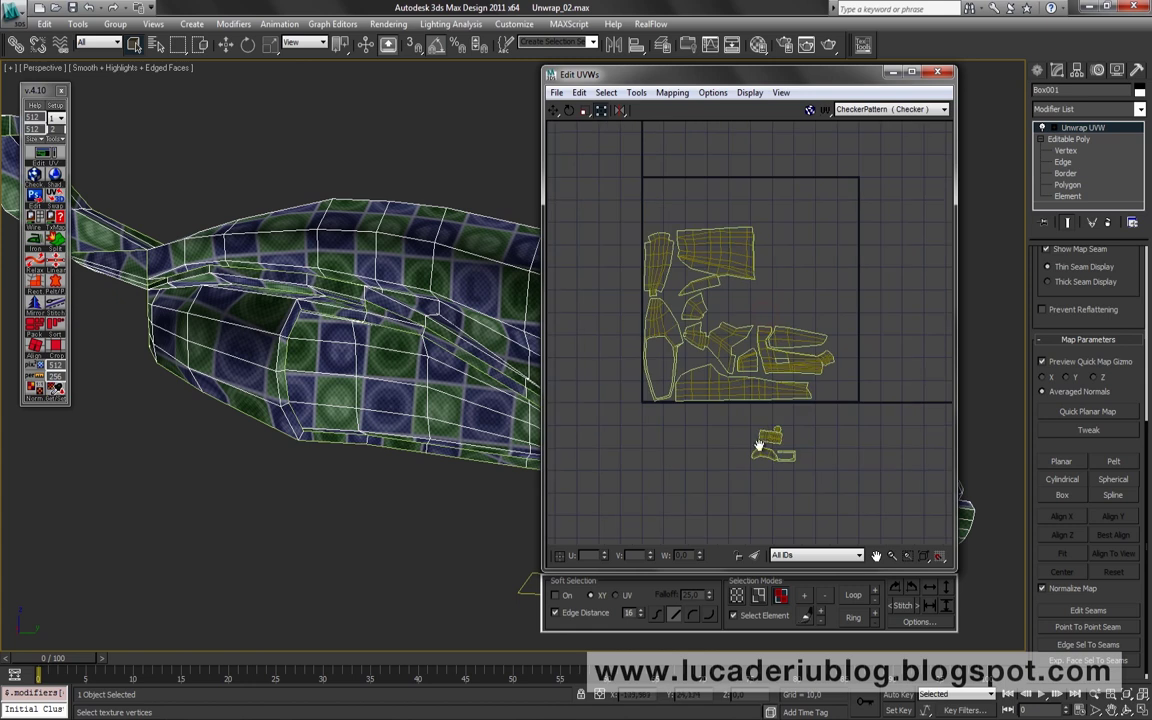
# Move another small island up to the upper cluster and into a free gap on the right
pyautogui.scroll(1, 761, 445)
pyautogui.moveTo(794, 347)
pyautogui.mouseDown(button='middle')
pyautogui.moveTo(804, 432)
pyautogui.moveTo(807, 399)
pyautogui.mouseUp(button='middle')
pyautogui.moveTo(762, 482)
pyautogui.mouseDown()
pyautogui.moveTo(811, 198)
pyautogui.moveTo(727, 188)
pyautogui.mouseUp()
pyautogui.scroll(3, 746, 210)
pyautogui.moveTo(746, 210); pyautogui.dragTo(751, 310, button='middle')
pyautogui.moveTo(700, 300)
pyautogui.mouseDown()
pyautogui.moveTo(690, 300)
pyautogui.moveTo(821, 298)
pyautogui.mouseUp()
# Move the bottom leftover island into the cluster, rotating it about -20° and beyond
pyautogui.moveTo(821, 298); pyautogui.dragTo(730, 130, button='middle')
pyautogui.scroll(-2, 711, 377)
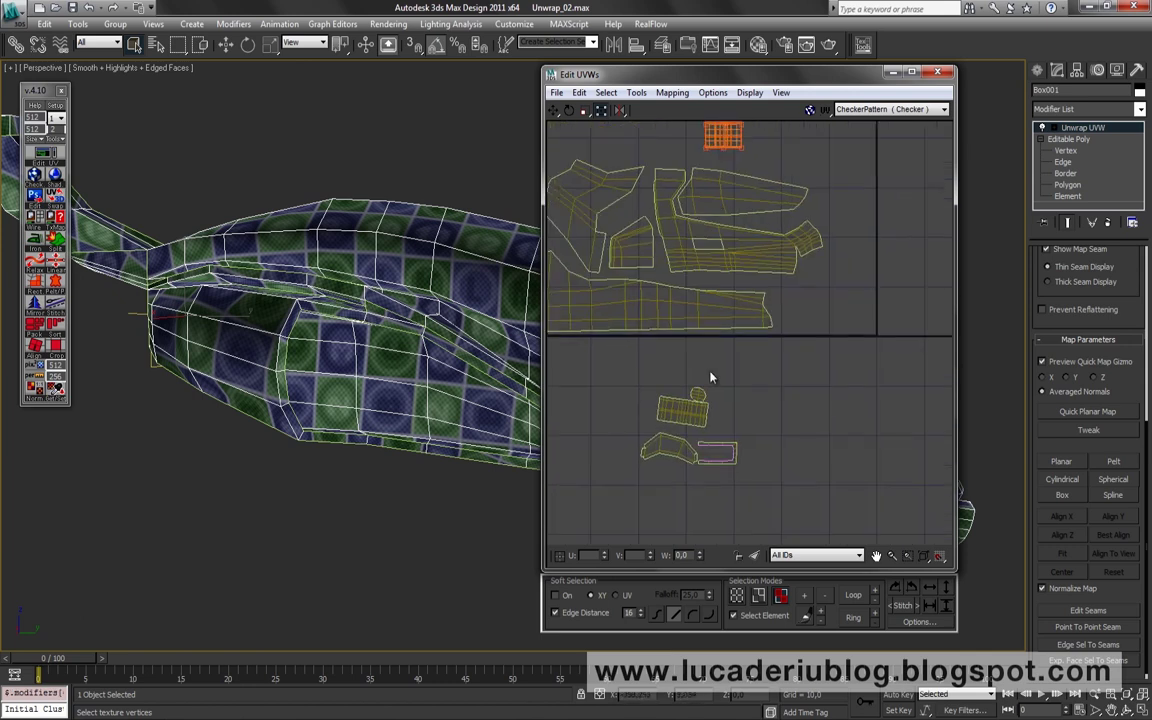
pyautogui.click(690, 410)
pyautogui.moveTo(690, 410); pyautogui.dragTo(815, 162)
pyautogui.scroll(2, 815, 162)
pyautogui.moveTo(778, 303)
pyautogui.mouseDown()
pyautogui.moveTo(762, 296)
pyautogui.moveTo(774, 283)
pyautogui.moveTo(774, 213)
pyautogui.mouseUp()
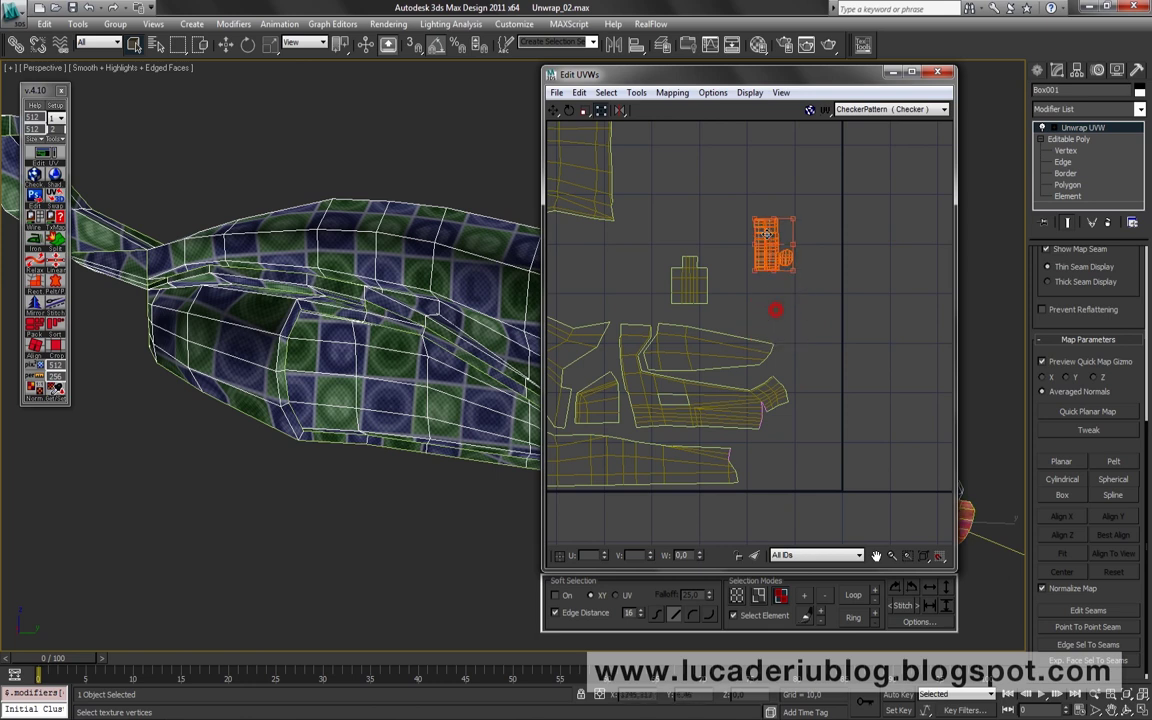
pyautogui.moveTo(841, 440); pyautogui.dragTo(841, 251, button='middle')
# Fit the lower-right island beside the small top islands and shift the centre island left
pyautogui.click(720, 375)
pyautogui.moveTo(720, 375); pyautogui.dragTo(763, 170)
pyautogui.moveTo(776, 209); pyautogui.dragTo(776, 329, button='middle')
pyautogui.moveTo(778, 296); pyautogui.dragTo(771, 138)
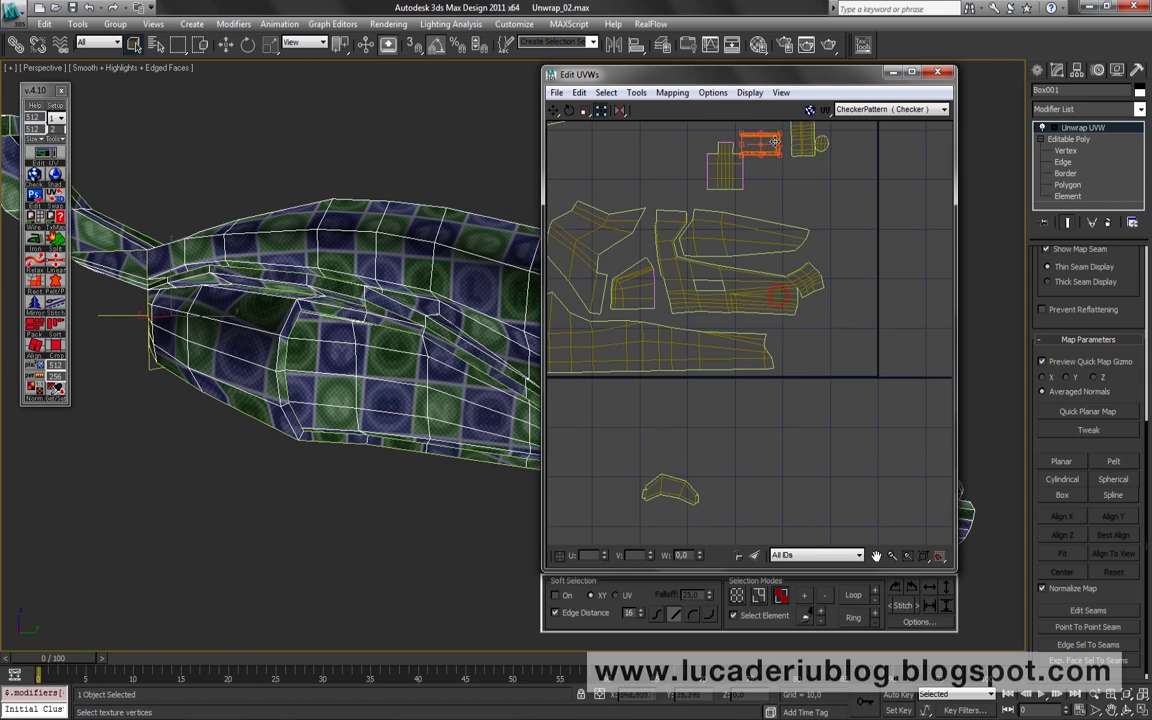
pyautogui.moveTo(771, 138); pyautogui.dragTo(760, 289, button='middle')
pyautogui.moveTo(765, 289)
pyautogui.mouseDown()
pyautogui.moveTo(730, 260)
pyautogui.moveTo(617, 331)
pyautogui.mouseUp()
pyautogui.click(723, 318)
pyautogui.moveTo(723, 318); pyautogui.dragTo(617, 296)
pyautogui.scroll(-1, 720, 300)
# Move the arc-shaped island up beside the top islands and rotate it 90°
pyautogui.moveTo(720, 420); pyautogui.dragTo(720, 290, button='middle')
pyautogui.click(776, 462)
pyautogui.moveTo(779, 466); pyautogui.dragTo(779, 184)
pyautogui.moveTo(300, 320)
pyautogui.keyDown('alt'); pyautogui.mouseDown(button='middle')
pyautogui.moveTo(250, 330)
pyautogui.moveTo(220, 320)
pyautogui.mouseUp(button='middle'); pyautogui.keyUp('alt')
pyautogui.moveTo(750, 160); pyautogui.dragTo(750, 207, button='middle')
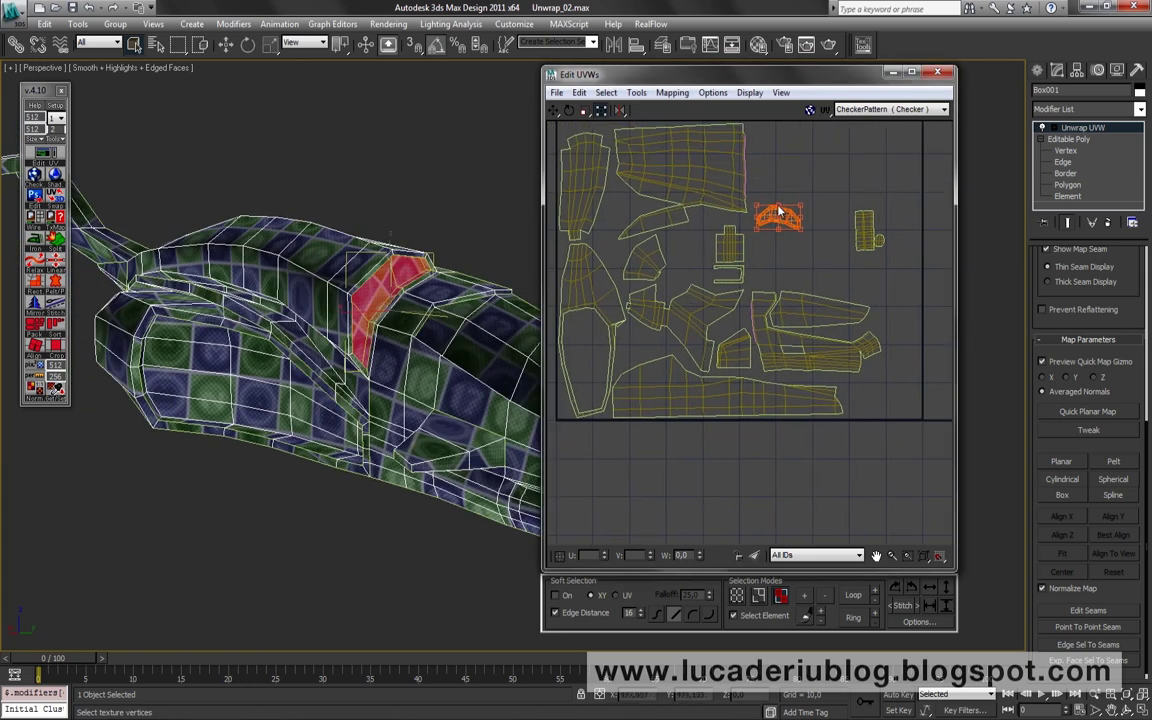
pyautogui.moveTo(777, 204); pyautogui.dragTo(752, 222)
# Display the coloured numbered checker map and rotate the arc island to line up its numbers
pyautogui.moveTo(330, 340)
pyautogui.keyDown('alt'); pyautogui.mouseDown(button='middle')
pyautogui.moveTo(383, 348)
pyautogui.moveTo(300, 330)
pyautogui.mouseUp(button='middle'); pyautogui.keyUp('alt')
pyautogui.scroll(5, 383, 348)
pyautogui.click(33, 174)
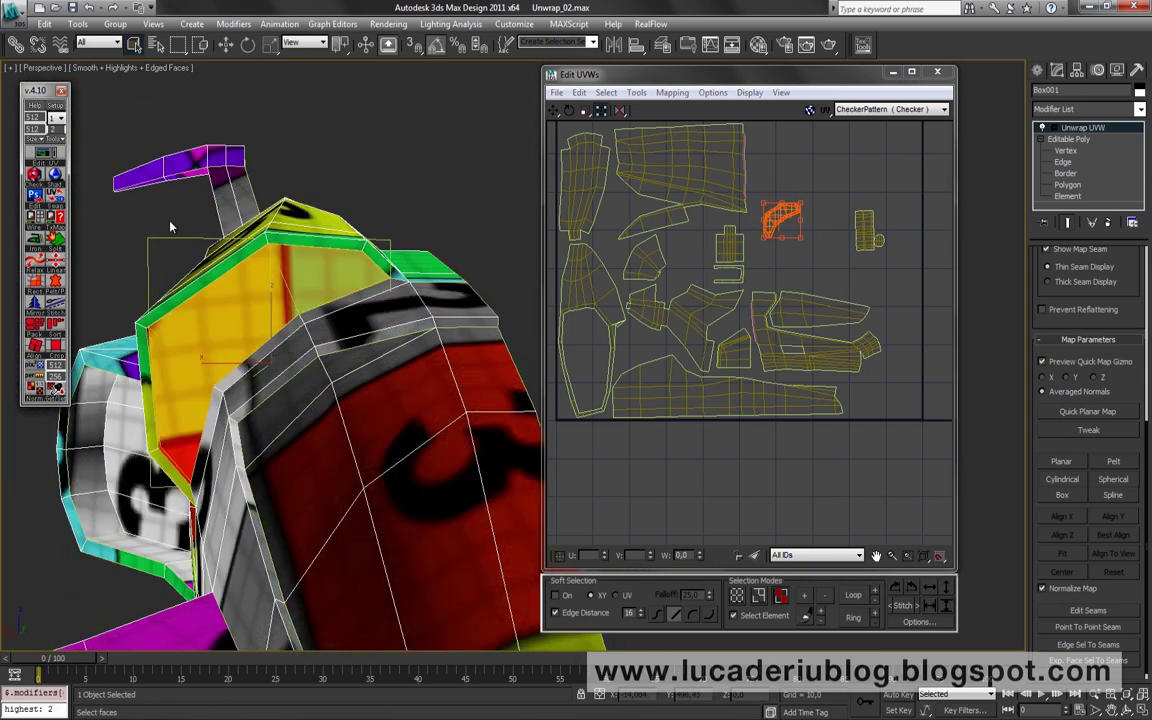
pyautogui.keyDown('alt'); pyautogui.moveTo(170, 227); pyautogui.dragTo(341, 310, button='middle'); pyautogui.keyUp('alt')
pyautogui.moveTo(790, 204); pyautogui.dragTo(836, 257)
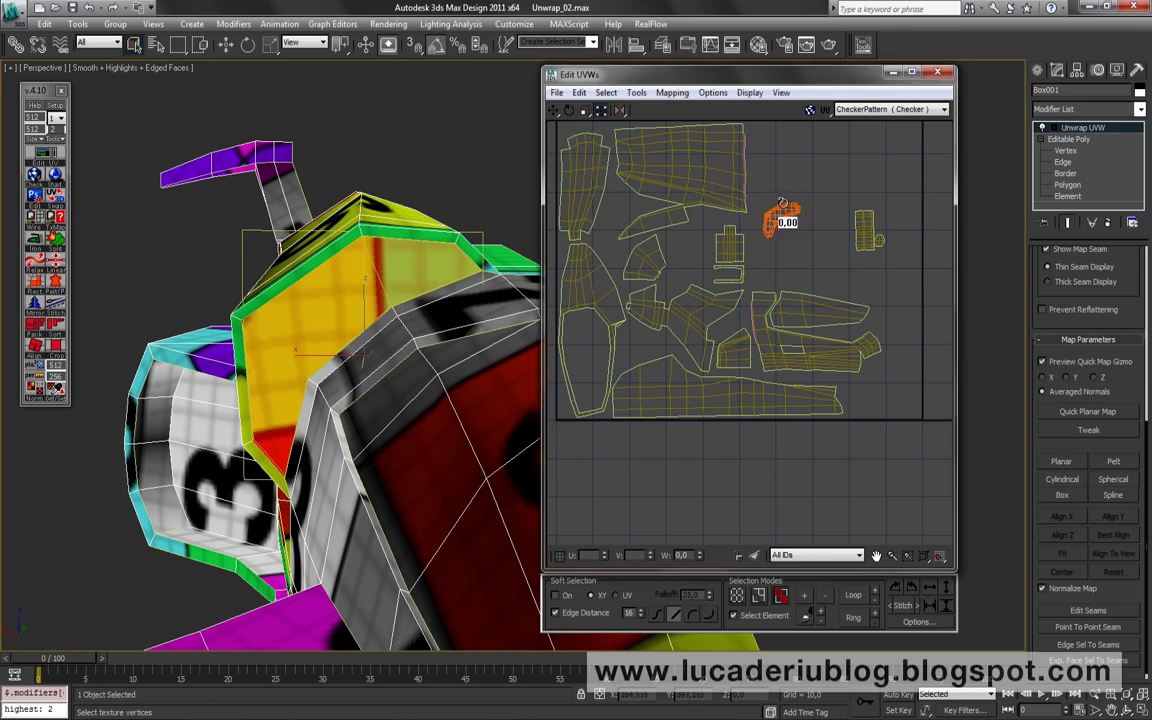
pyautogui.click(832, 246)
# Orbit around the whole spaceship to check the numbered texture from new angles
pyautogui.moveTo(770, 301); pyautogui.dragTo(790, 297, button='middle')
pyautogui.scroll(-3, 300, 350)
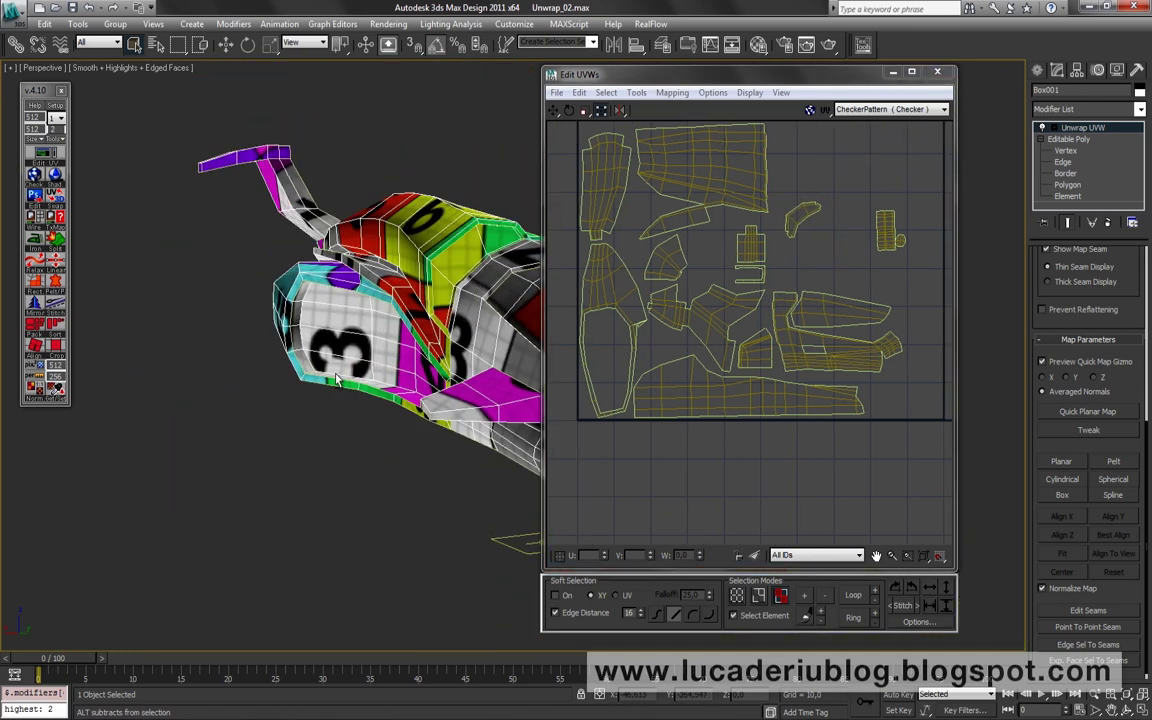
pyautogui.keyDown('alt'); pyautogui.moveTo(300, 350); pyautogui.dragTo(20, 18, button='middle'); pyautogui.keyUp('alt')
pyautogui.keyDown('alt'); pyautogui.moveTo(295, 188); pyautogui.dragTo(340, 215, button='middle'); pyautogui.keyUp('alt')
pyautogui.scroll(2, 638, 239)
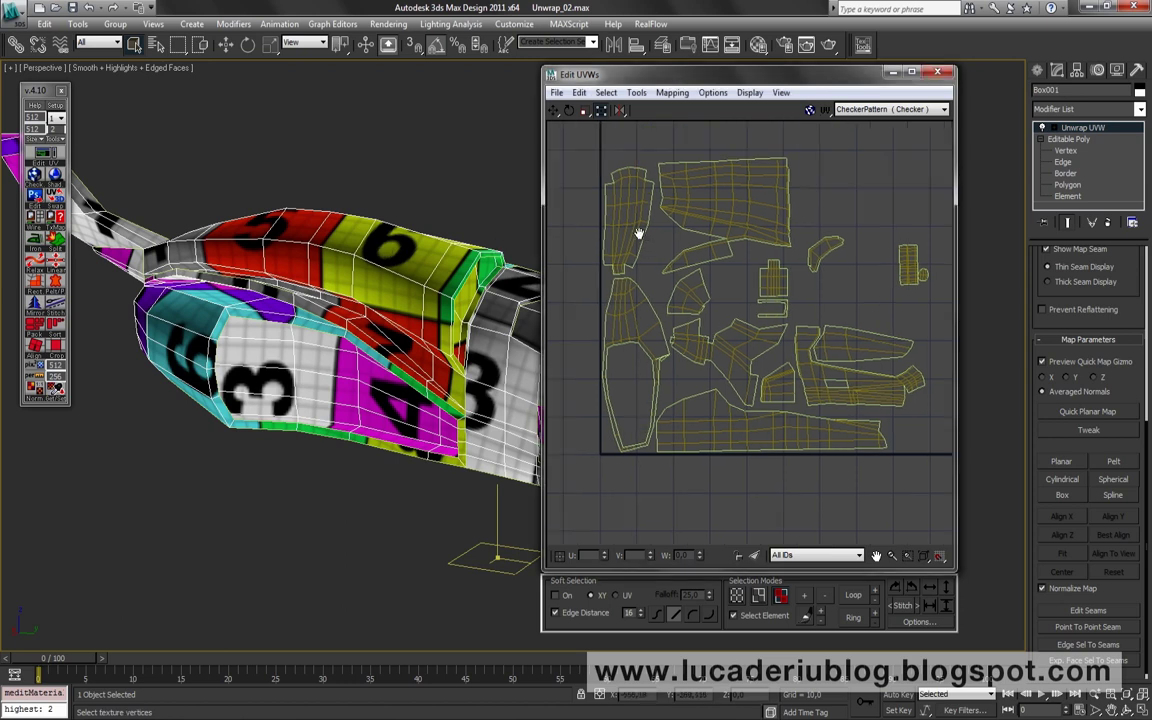
pyautogui.scroll(3, 846, 309)
pyautogui.scroll(2, 828, 434)
# Inspect individual UV islands, then select two adjacent faces on the hull
pyautogui.click(694, 301)
pyautogui.scroll(2, 856, 383)
pyautogui.click(858, 380)
pyautogui.scroll(1, 765, 316)
pyautogui.click(765, 316)
pyautogui.click(889, 419)
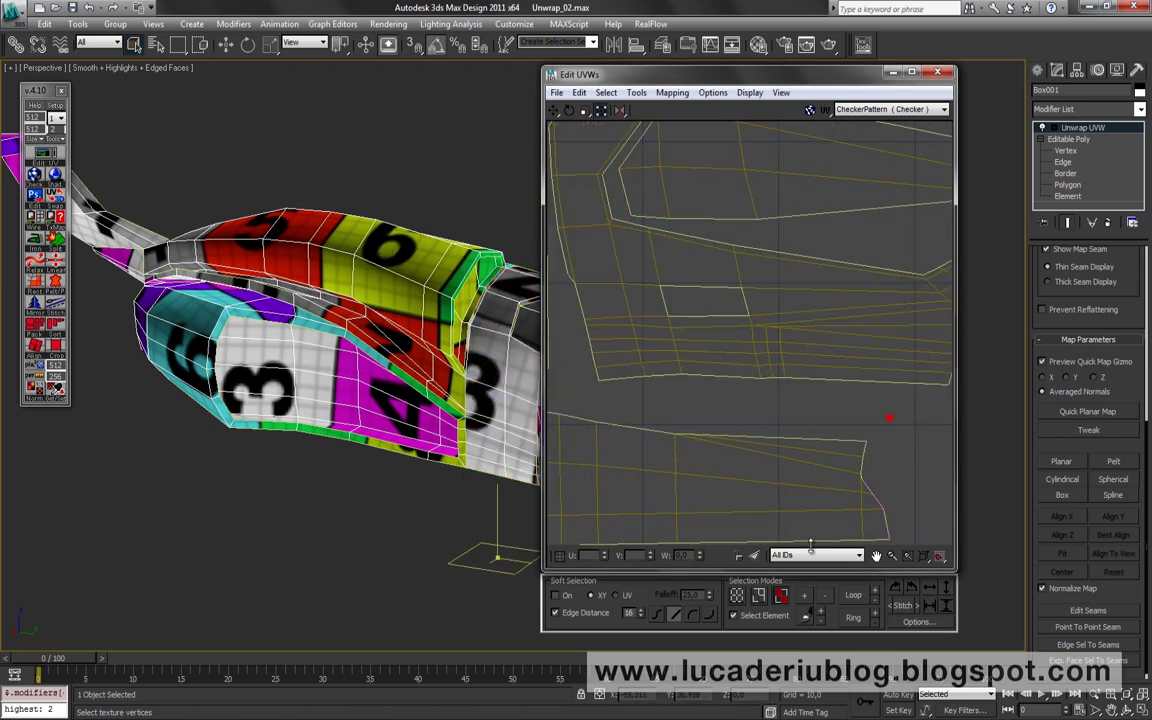
pyautogui.click(758, 596)
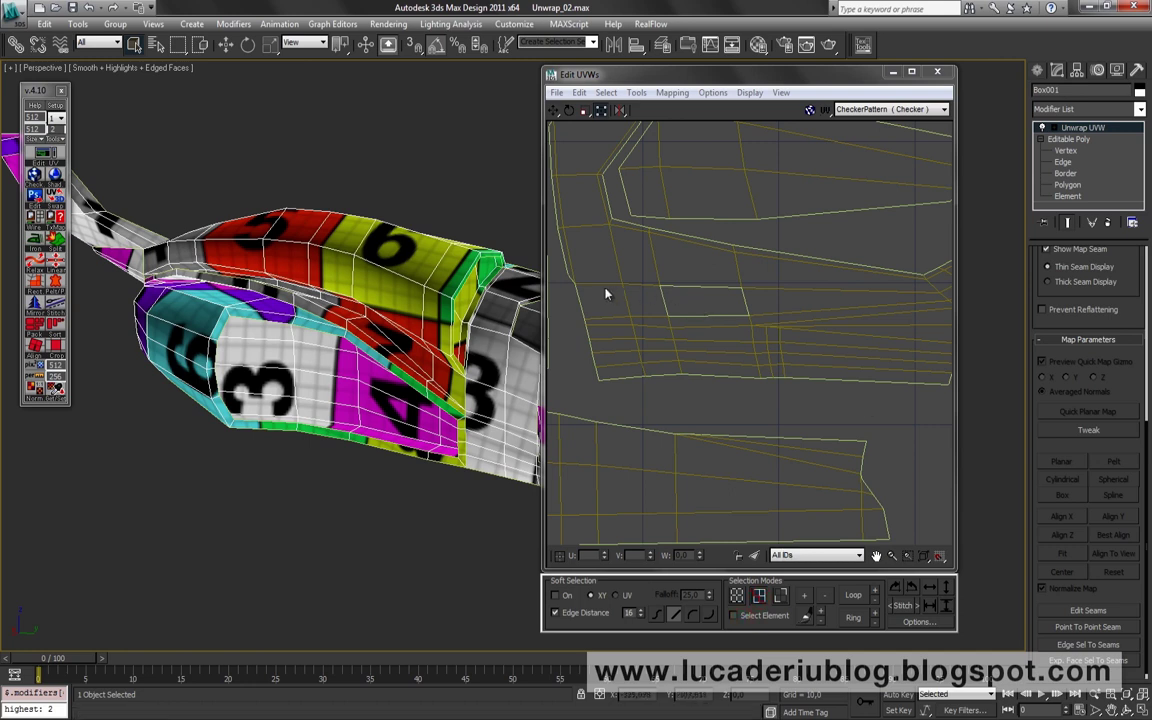
pyautogui.keyDown('alt'); pyautogui.moveTo(400, 330); pyautogui.dragTo(298, 318, button='middle'); pyautogui.keyUp('alt')
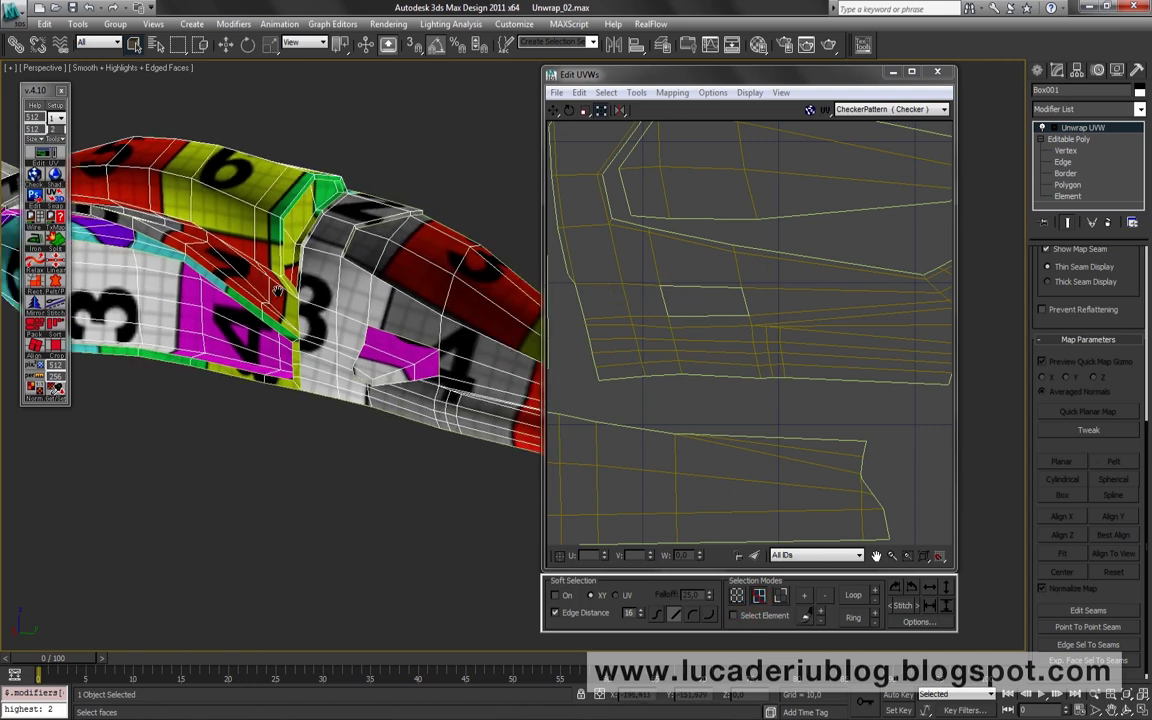
pyautogui.moveTo(227, 268); pyautogui.dragTo(188, 256)
# Activate the UV helper script and select a small block of UV faces on the target island
pyautogui.moveTo(637, 362); pyautogui.dragTo(667, 397, button='middle')
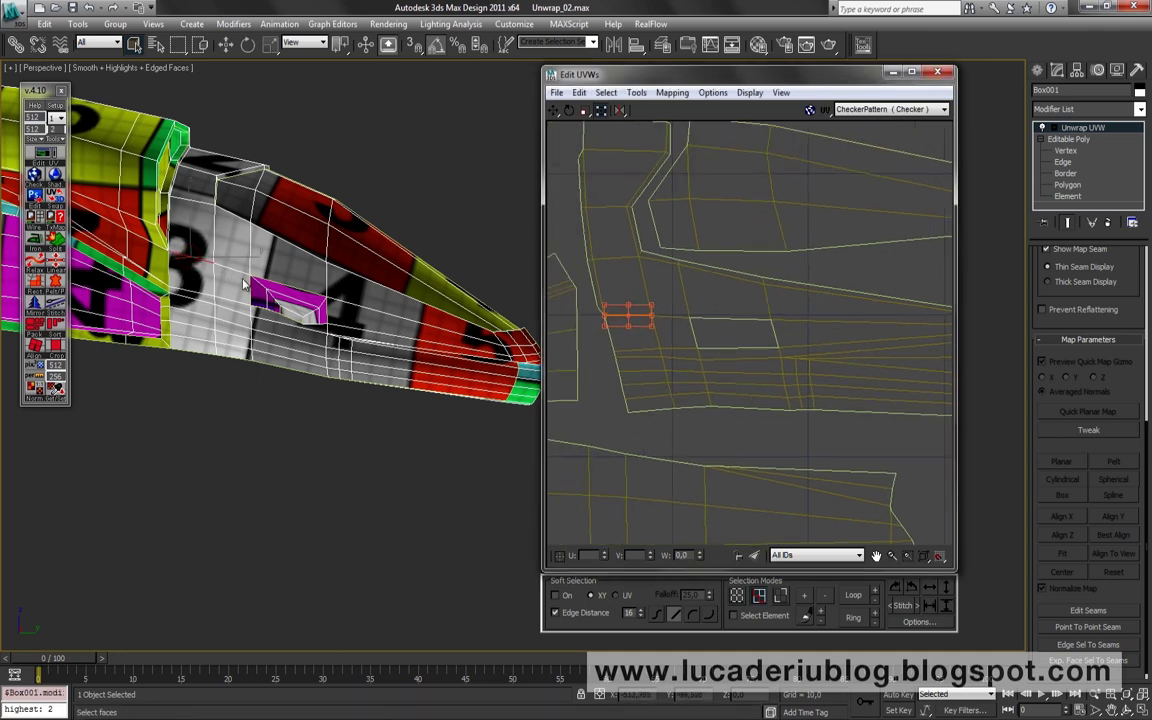
pyautogui.click(36, 352)
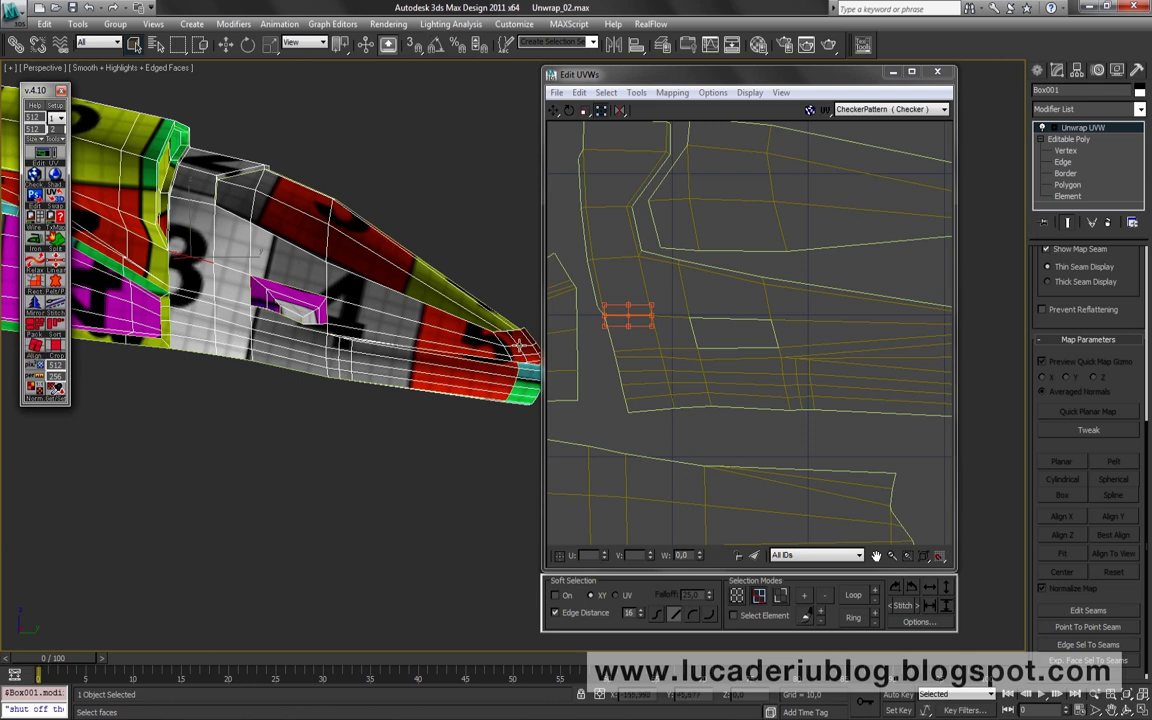
pyautogui.scroll(-4, 650, 376)
pyautogui.scroll(3, 873, 308)
pyautogui.scroll(-2, 576, 332)
pyautogui.moveTo(576, 332); pyautogui.dragTo(760, 352, button='middle')
pyautogui.moveTo(708, 296); pyautogui.dragTo(705, 318)
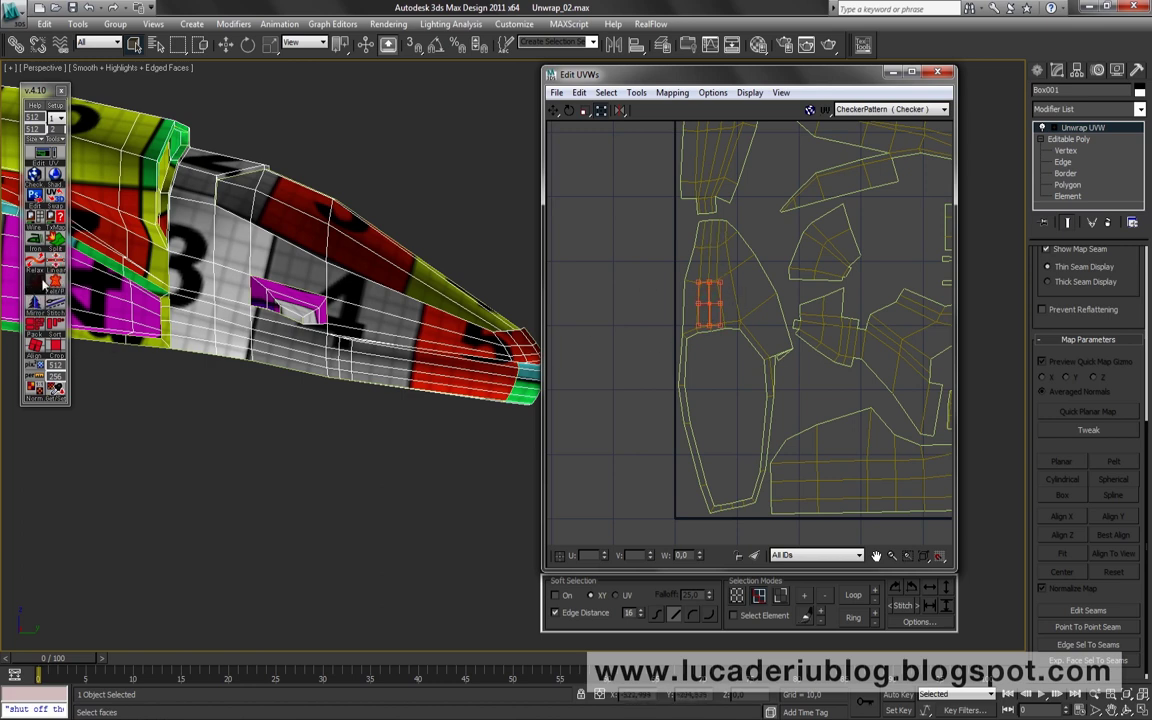
# Run the align UV shell script around the chosen faces, then inspect the upper and large top islands
pyautogui.click(50, 352)
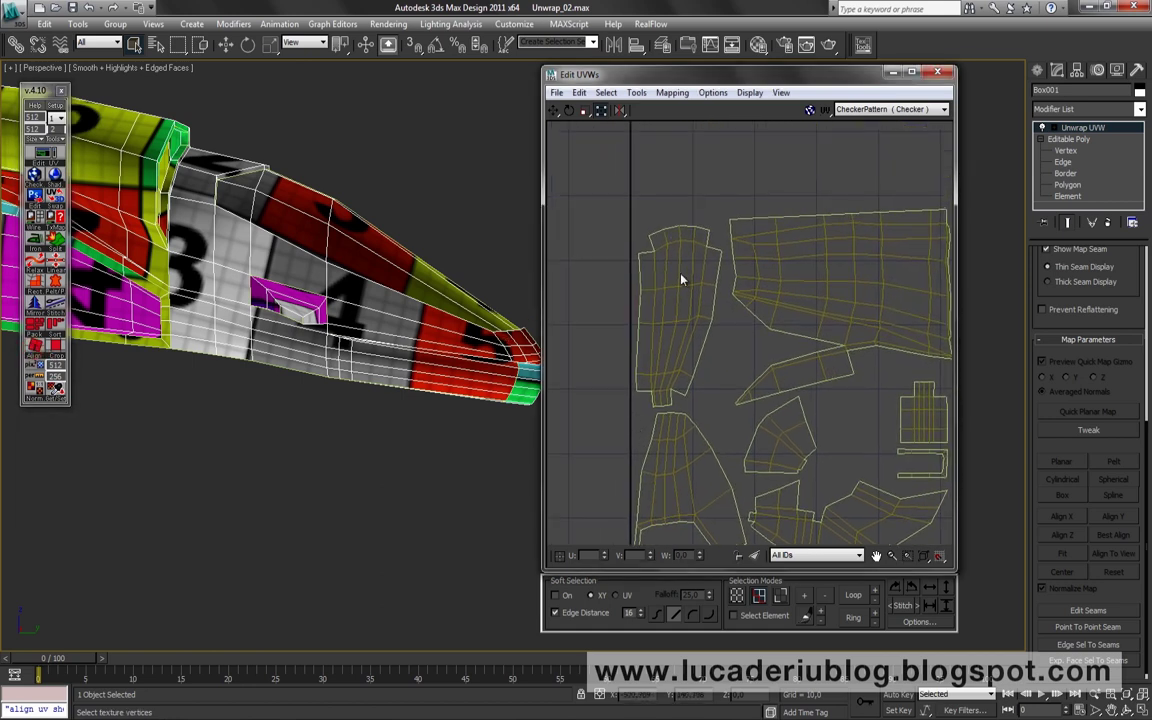
pyautogui.scroll(-3, 681, 280)
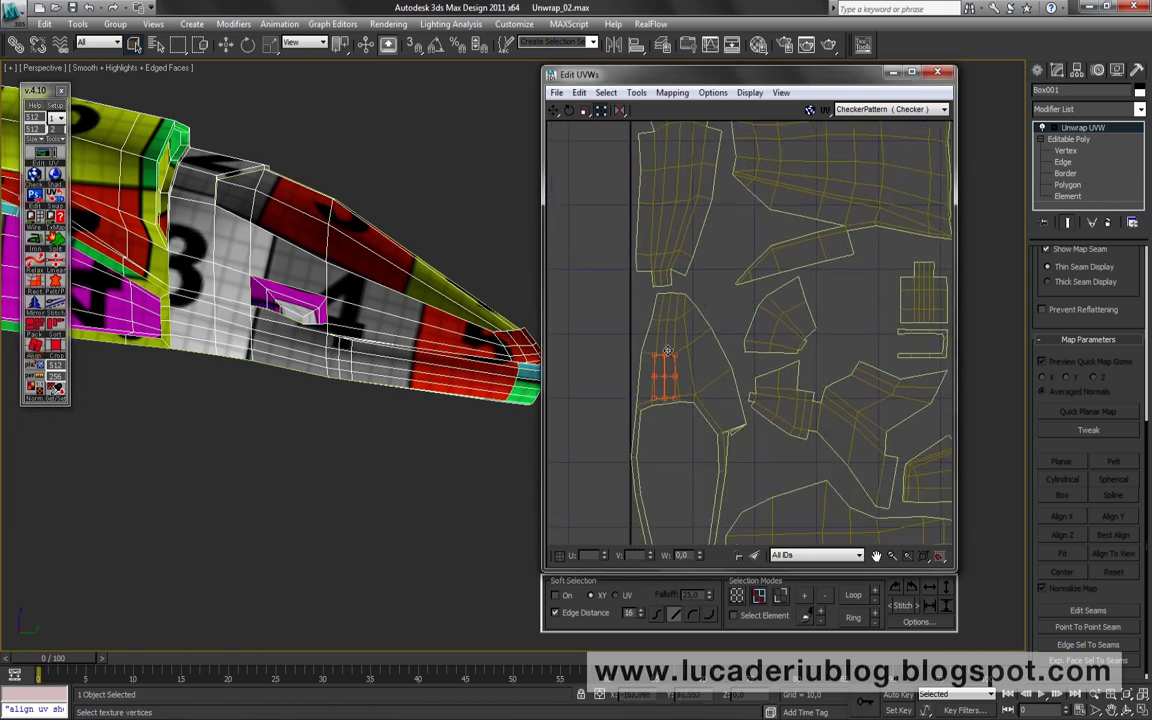
pyautogui.scroll(1, 684, 220)
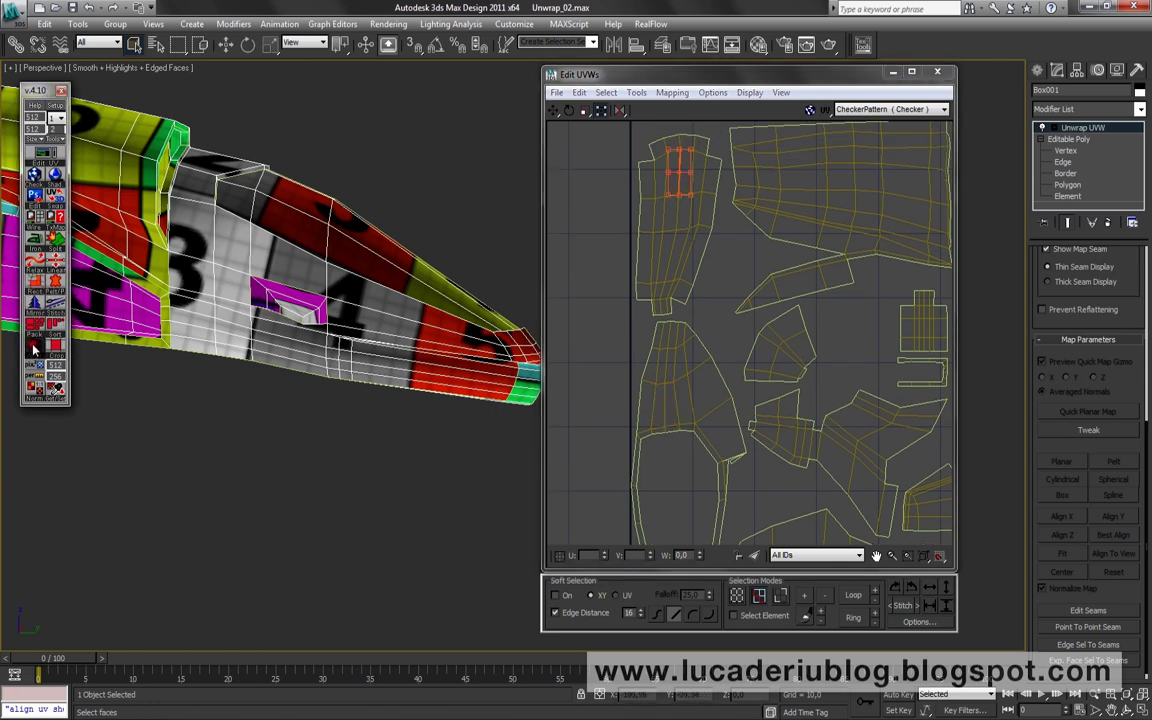
pyautogui.moveTo(590, 238); pyautogui.dragTo(711, 252, button='middle')
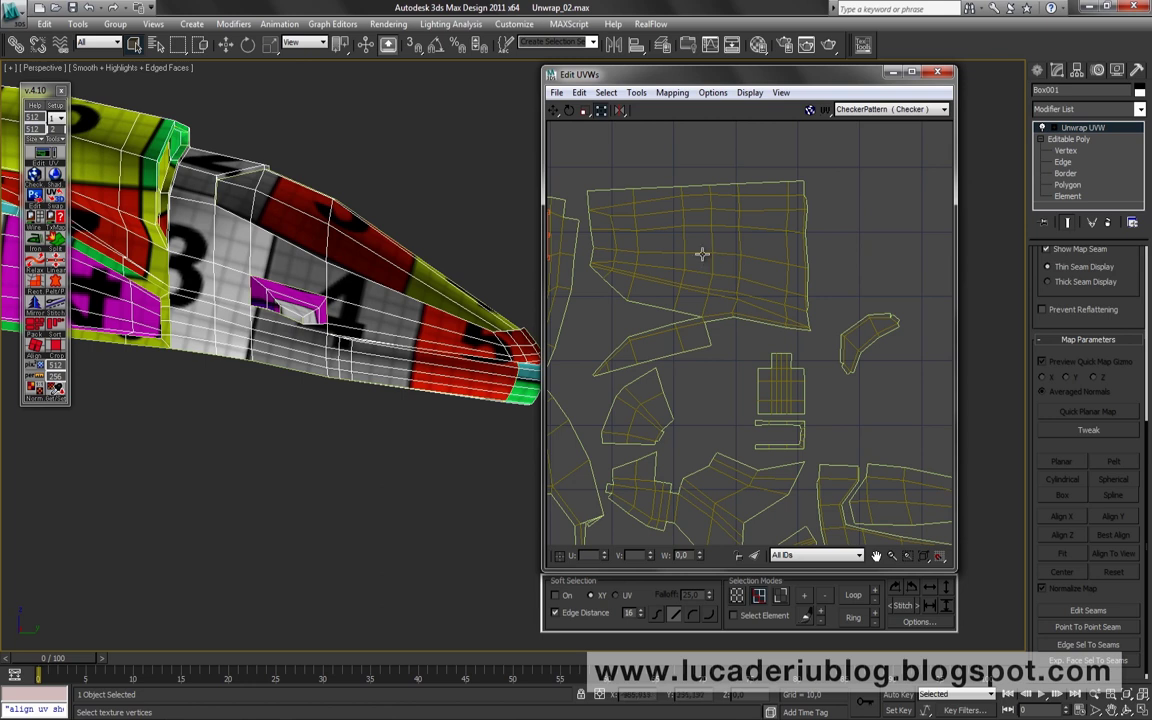
pyautogui.scroll(-3, 708, 333)
pyautogui.moveTo(706, 237)
pyautogui.mouseDown(button='middle')
pyautogui.moveTo(704, 357)
pyautogui.moveTo(720, 240)
pyautogui.mouseUp(button='middle')
# Switch to whole-island selection and pick a small block of faces on the large top island
pyautogui.moveTo(650, 470); pyautogui.dragTo(690, 534, button='middle')
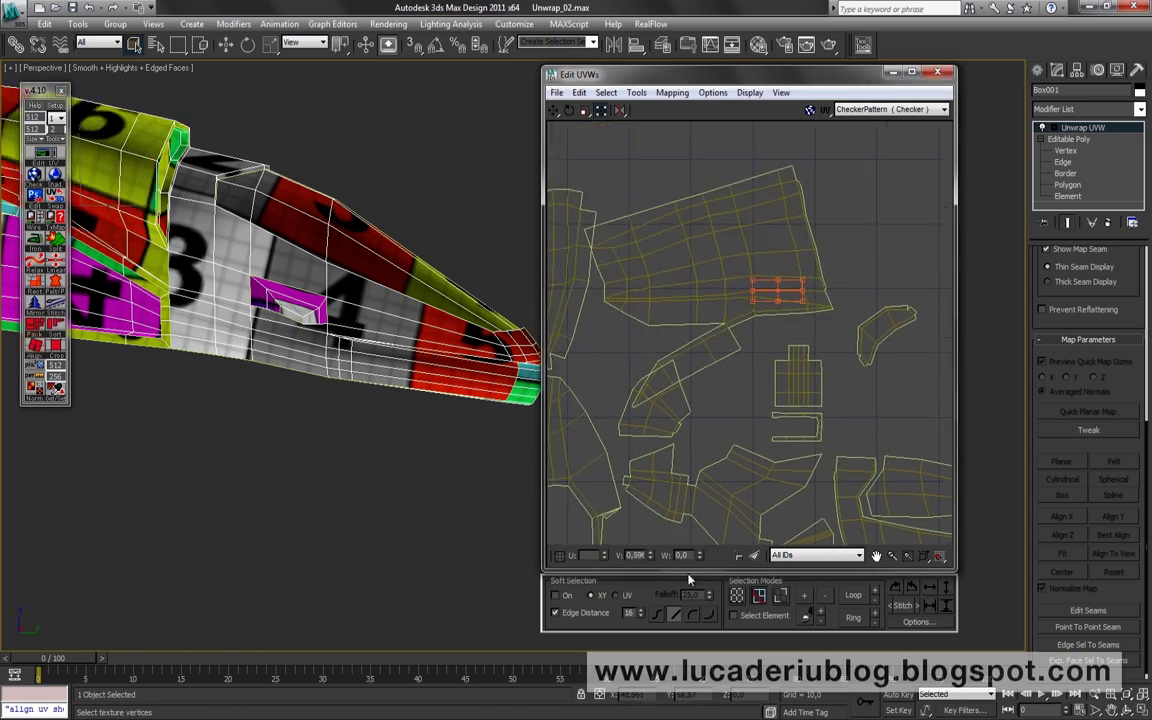
pyautogui.click(780, 597)
pyautogui.click(765, 616)
pyautogui.click(753, 229)
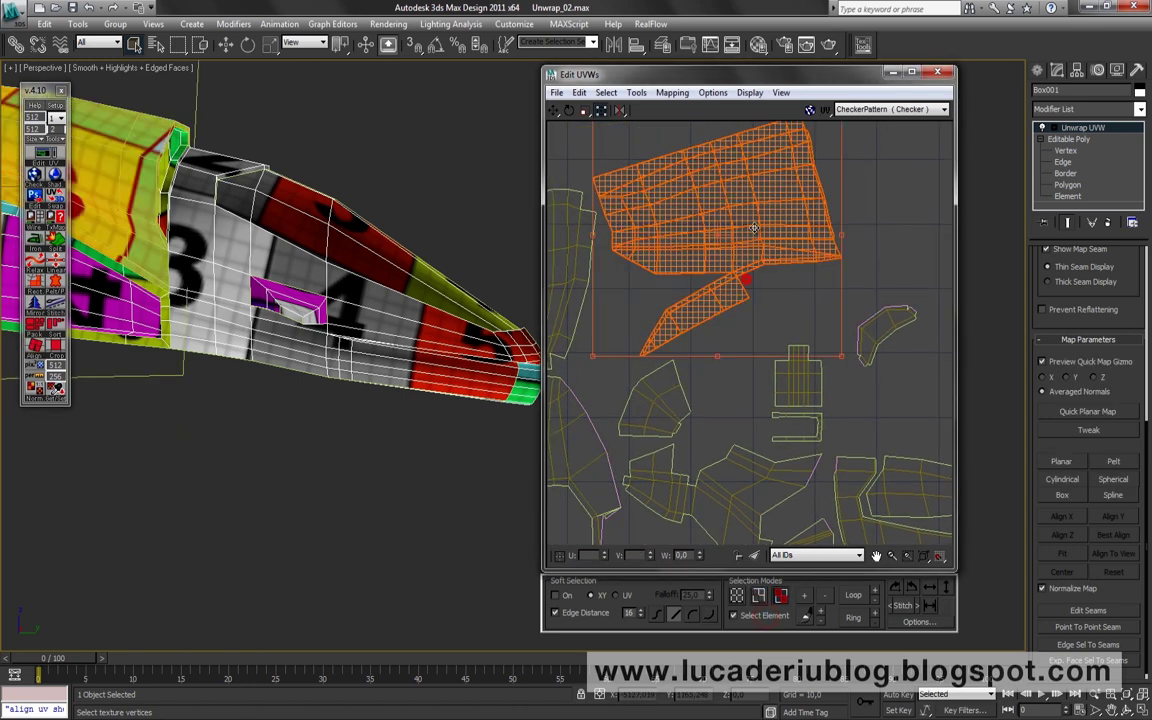
pyautogui.moveTo(736, 238); pyautogui.dragTo(780, 268, button='middle')
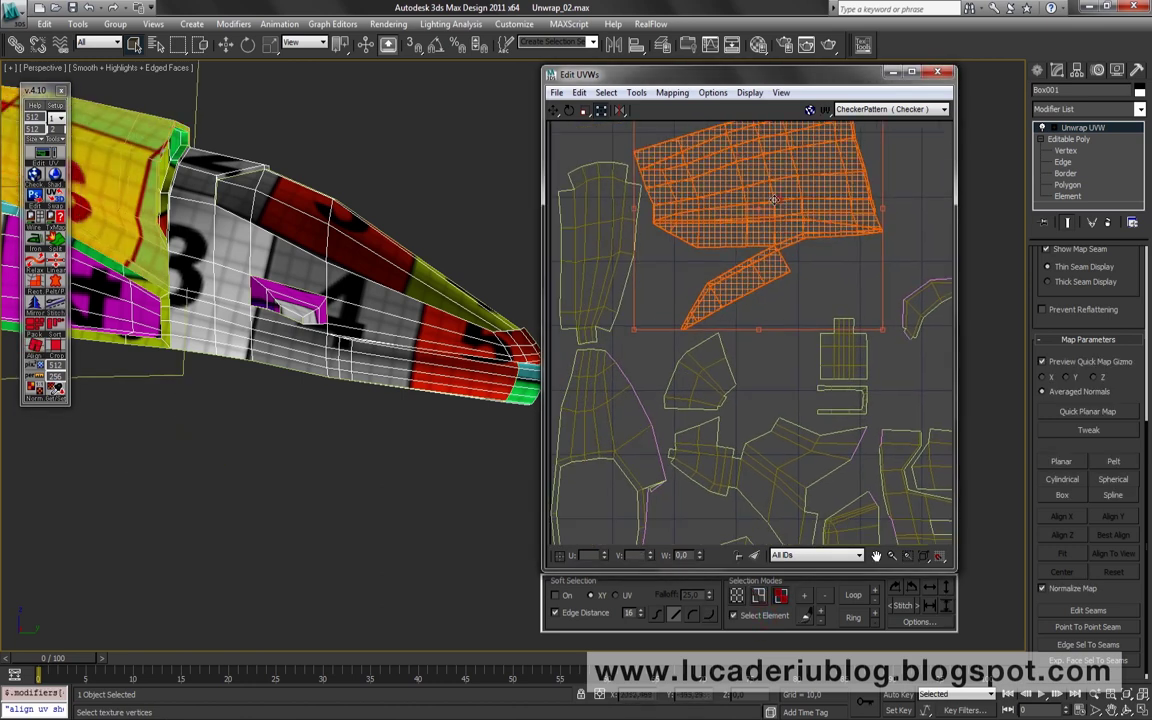
pyautogui.click(912, 215)
pyautogui.press('3')
pyautogui.moveTo(805, 263); pyautogui.dragTo(862, 298)
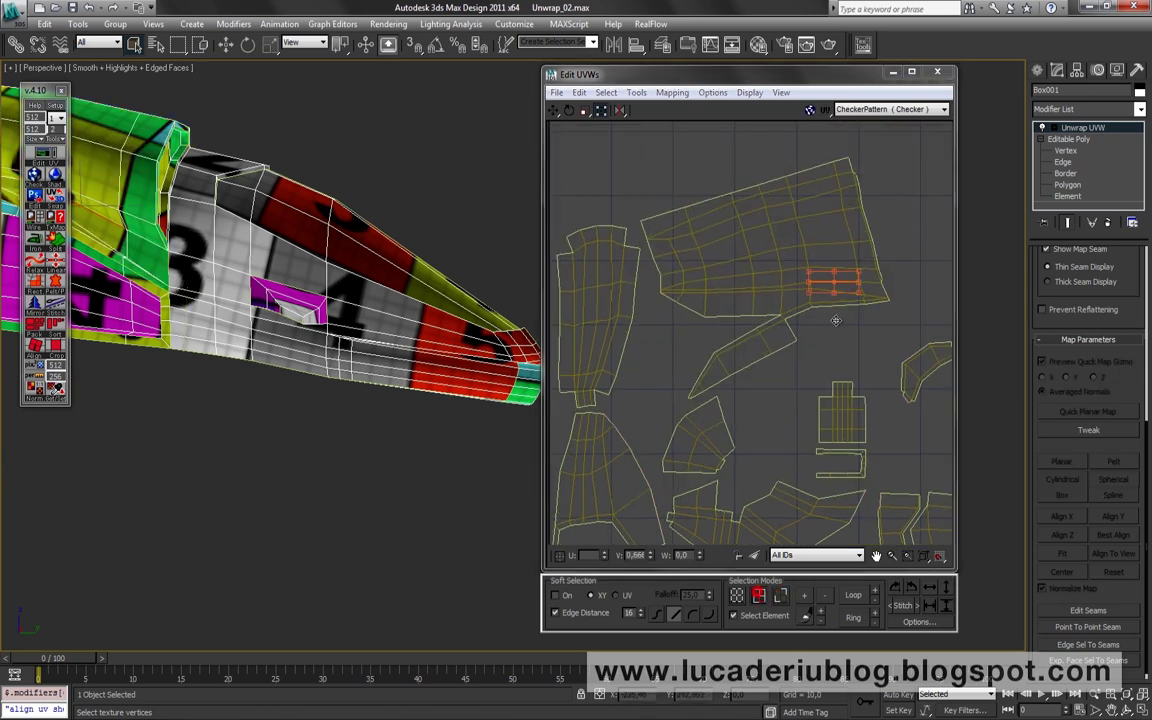
pyautogui.click(788, 248)
pyautogui.click(900, 262)
# Straighten the large top island into a rectangular grid and reselect most of it
pyautogui.keyDown('alt'); pyautogui.moveTo(150, 250); pyautogui.dragTo(190, 235, button='middle'); pyautogui.keyUp('alt')
pyautogui.keyDown('alt'); pyautogui.moveTo(134, 183); pyautogui.dragTo(187, 233, button='middle'); pyautogui.keyUp('alt')
pyautogui.click(25, 312)
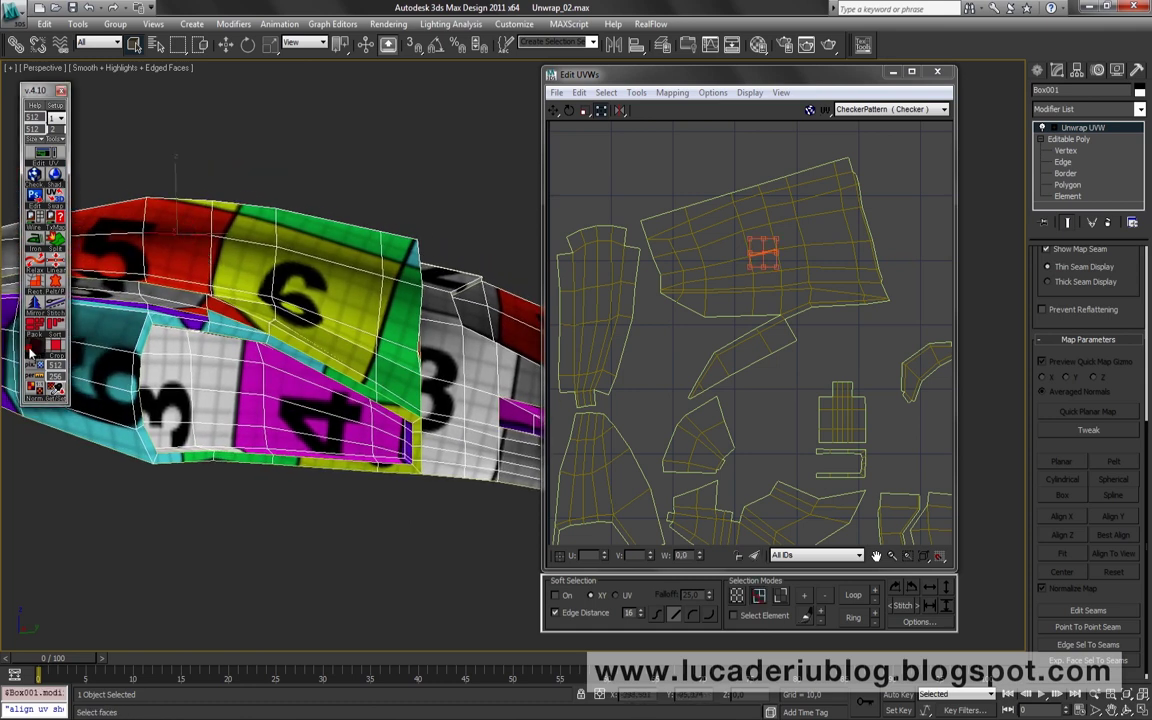
pyautogui.click(781, 597)
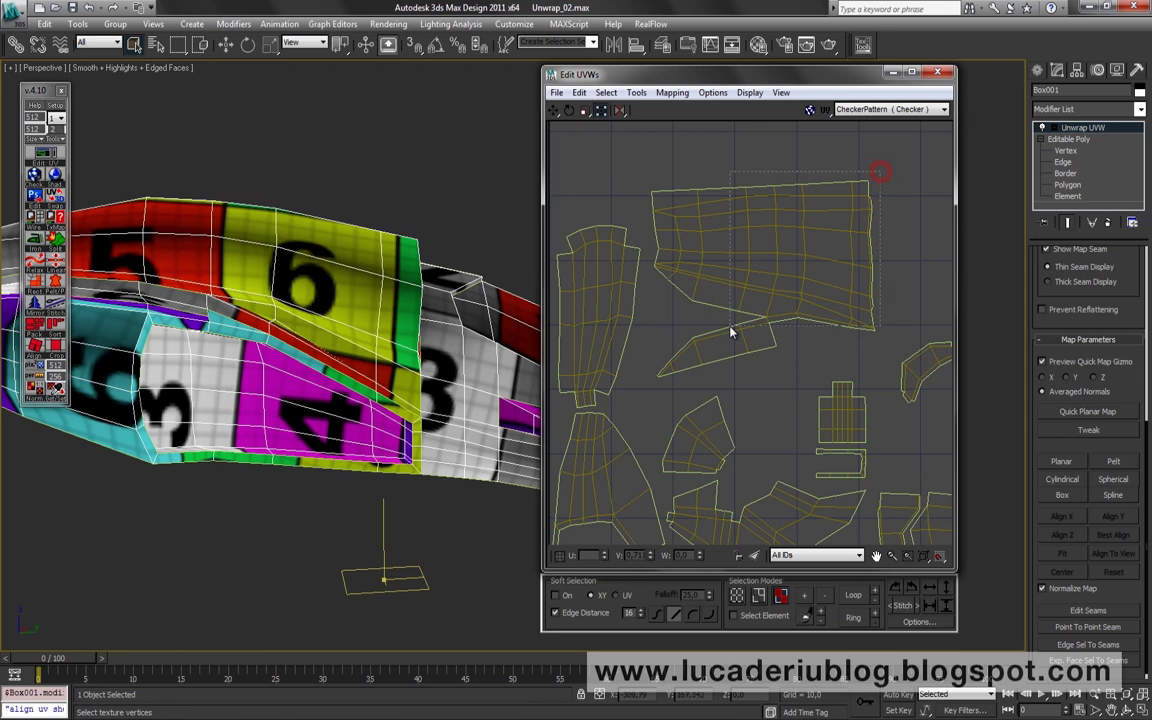
pyautogui.moveTo(728, 330); pyautogui.dragTo(875, 157)
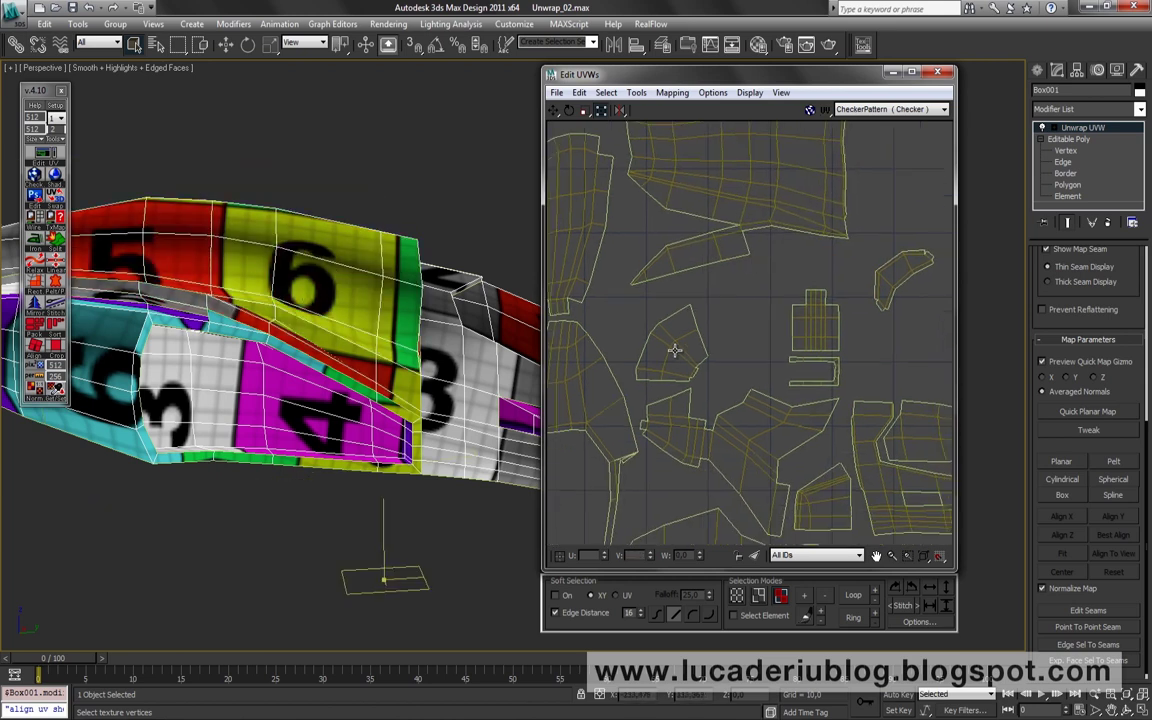
# Select the small fin island's edges and straighten its layout with the align script
pyautogui.click(675, 350)
pyautogui.keyDown('alt'); pyautogui.moveTo(380, 400); pyautogui.dragTo(330, 430, button='middle'); pyautogui.keyUp('alt')
pyautogui.moveTo(734, 520); pyautogui.dragTo(752, 490, button='middle')
pyautogui.click(752, 540)
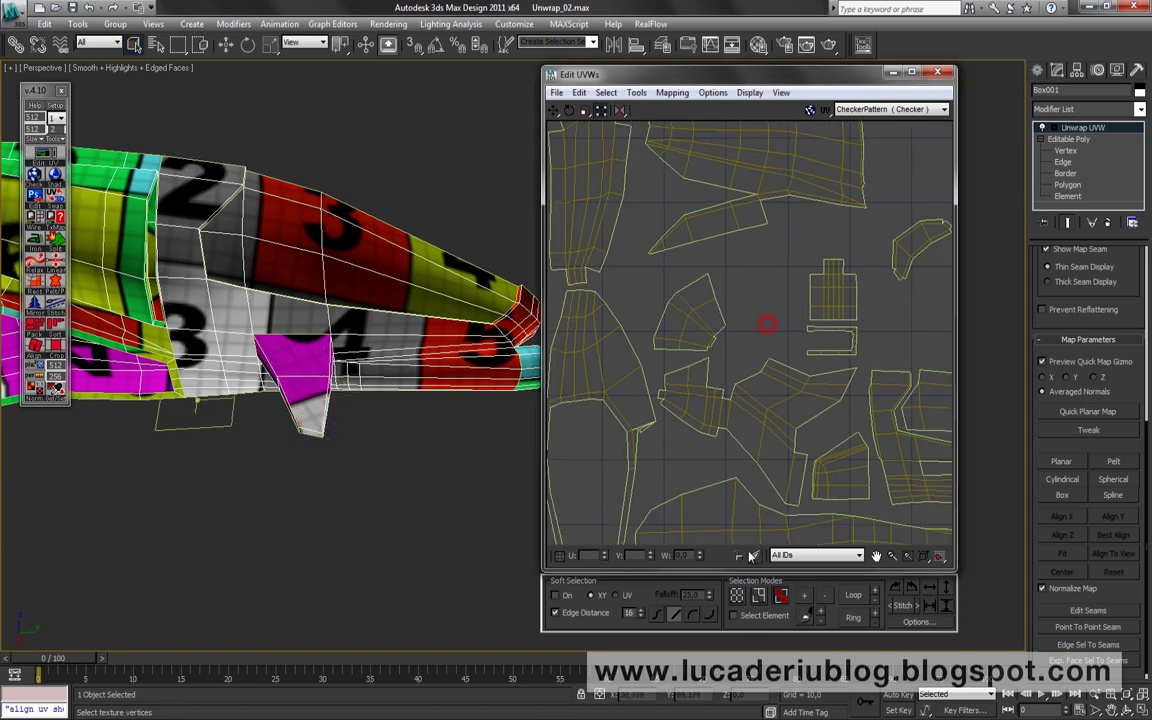
pyautogui.press('2')
pyautogui.click(679, 310)
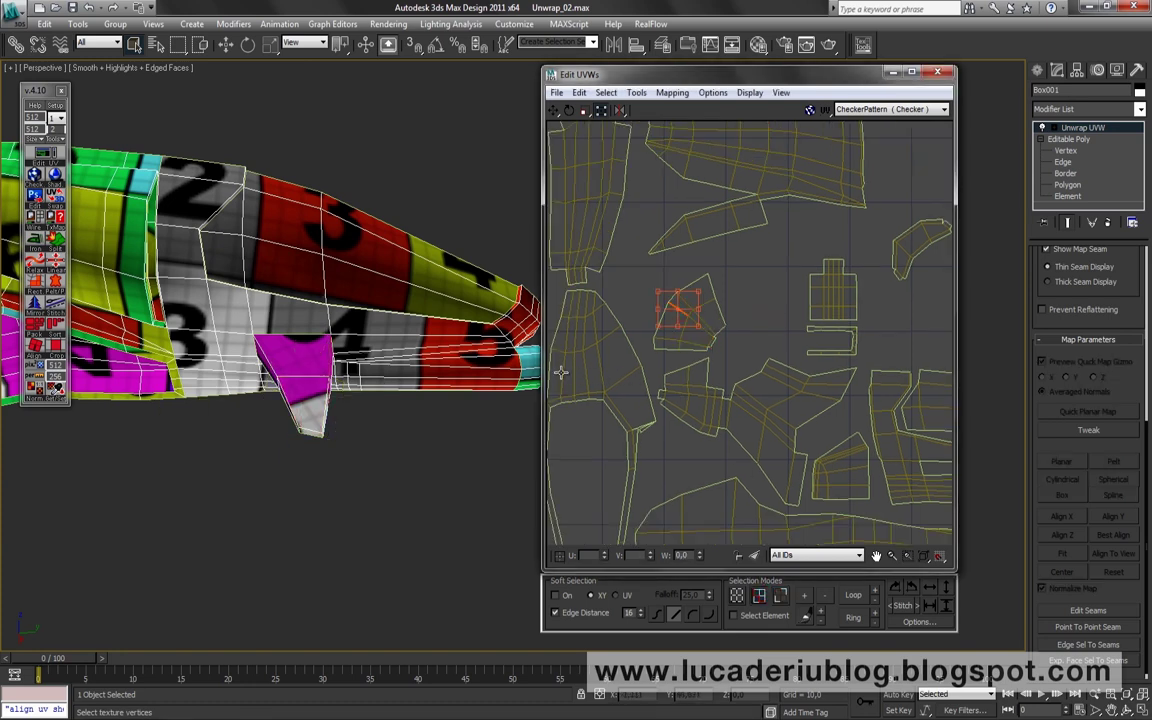
pyautogui.click(55, 316)
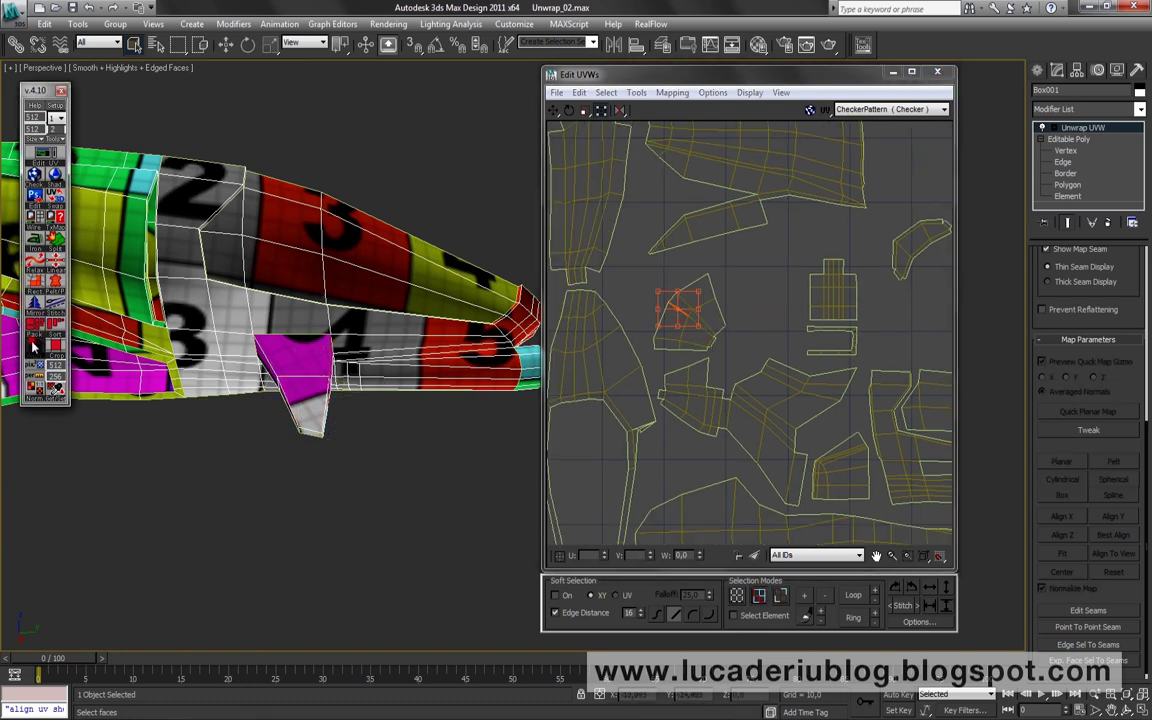
# Rotate the fin island about 93 degrees, then undo the rotation with Ctrl+Z
pyautogui.click(781, 595)
pyautogui.click(660, 304)
pyautogui.moveTo(700, 305); pyautogui.dragTo(750, 311)
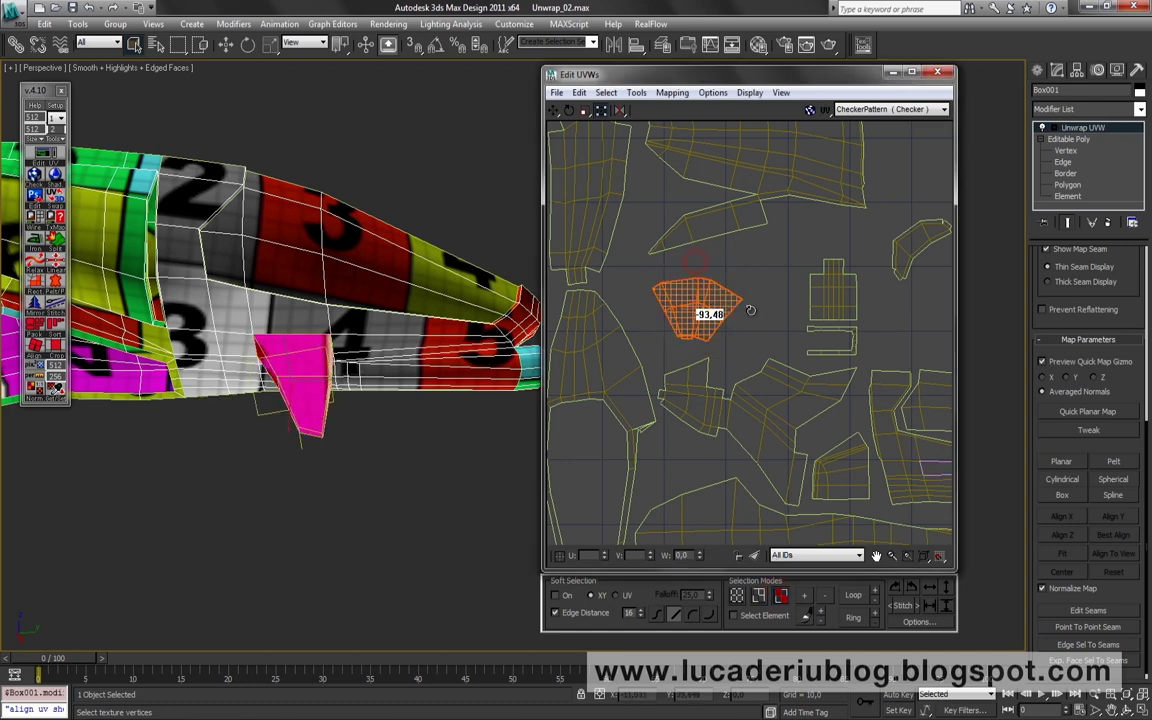
pyautogui.hotkey('ctrl', 'z')
pyautogui.hotkey('ctrl', 'z')
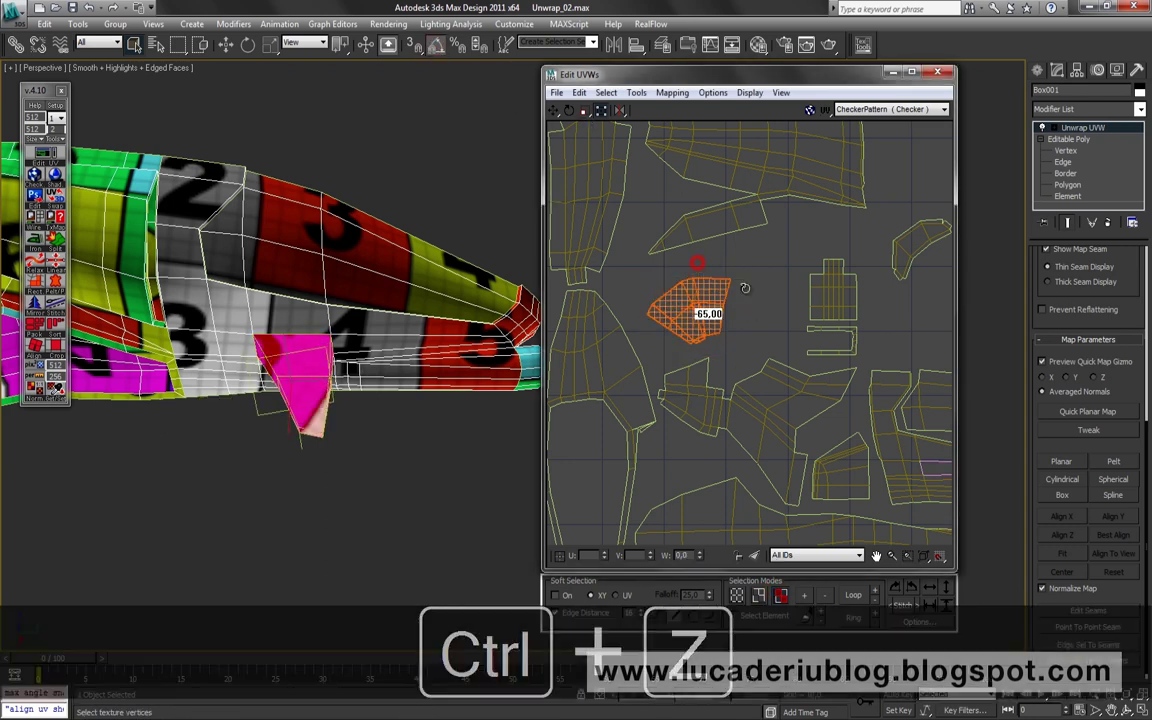
pyautogui.hotkey('ctrl', 'z')
pyautogui.hotkey('ctrl', 'z')
pyautogui.scroll(2, 740, 305)
pyautogui.scroll(2, 707, 303)
pyautogui.click(690, 320)
pyautogui.click(688, 292)
pyautogui.hotkey('ctrl', 'z')
# Clear the selection and survey the other UV islands and the model from another side
pyautogui.moveTo(722, 296); pyautogui.dragTo(750, 284, button='middle')
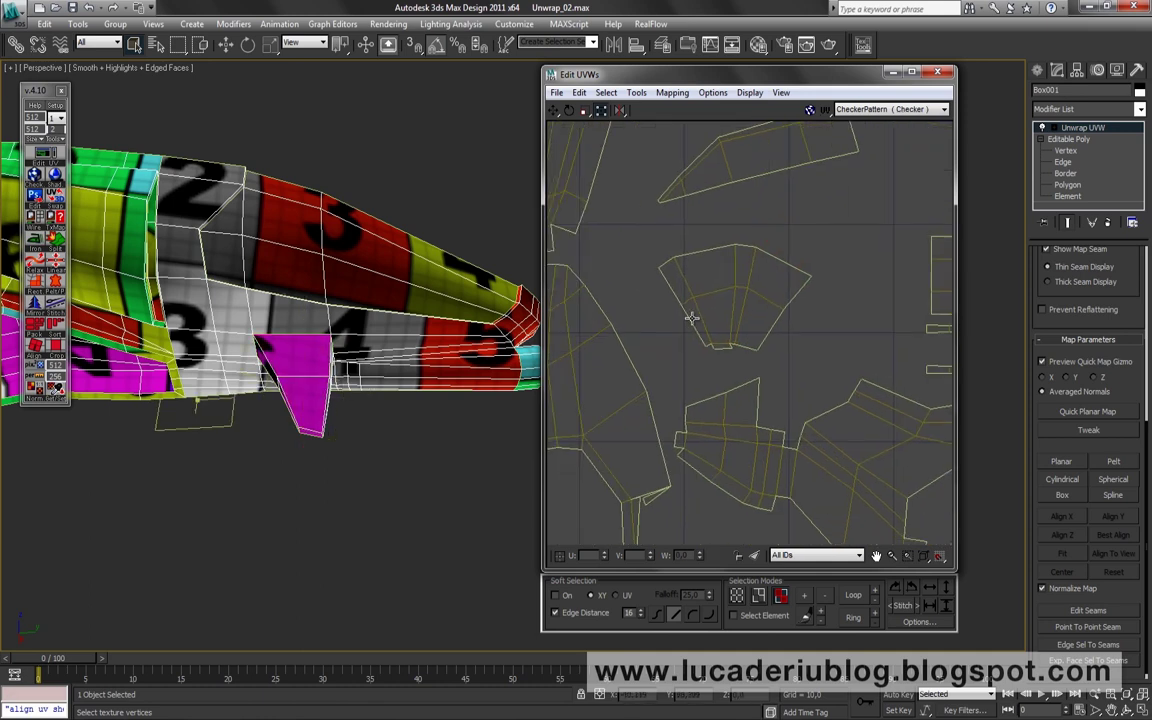
pyautogui.scroll(-3, 828, 341)
pyautogui.moveTo(625, 386)
pyautogui.mouseDown(button='middle')
pyautogui.moveTo(764, 290)
pyautogui.moveTo(777, 329)
pyautogui.mouseUp(button='middle')
pyautogui.scroll(3, 810, 302)
pyautogui.scroll(-3, 810, 302)
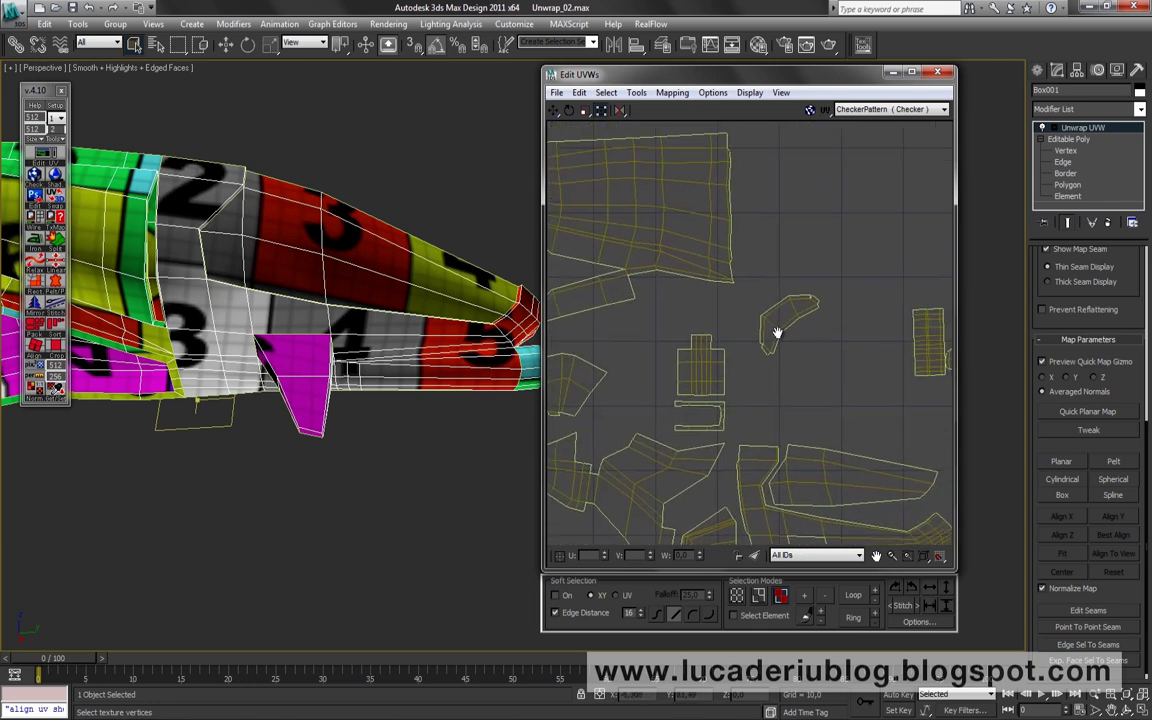
pyautogui.scroll(2, 777, 329)
pyautogui.moveTo(260, 380)
pyautogui.keyDown('alt'); pyautogui.mouseDown(button='middle')
pyautogui.moveTo(339, 380)
pyautogui.moveTo(375, 290)
pyautogui.mouseUp(button='middle'); pyautogui.keyUp('alt')
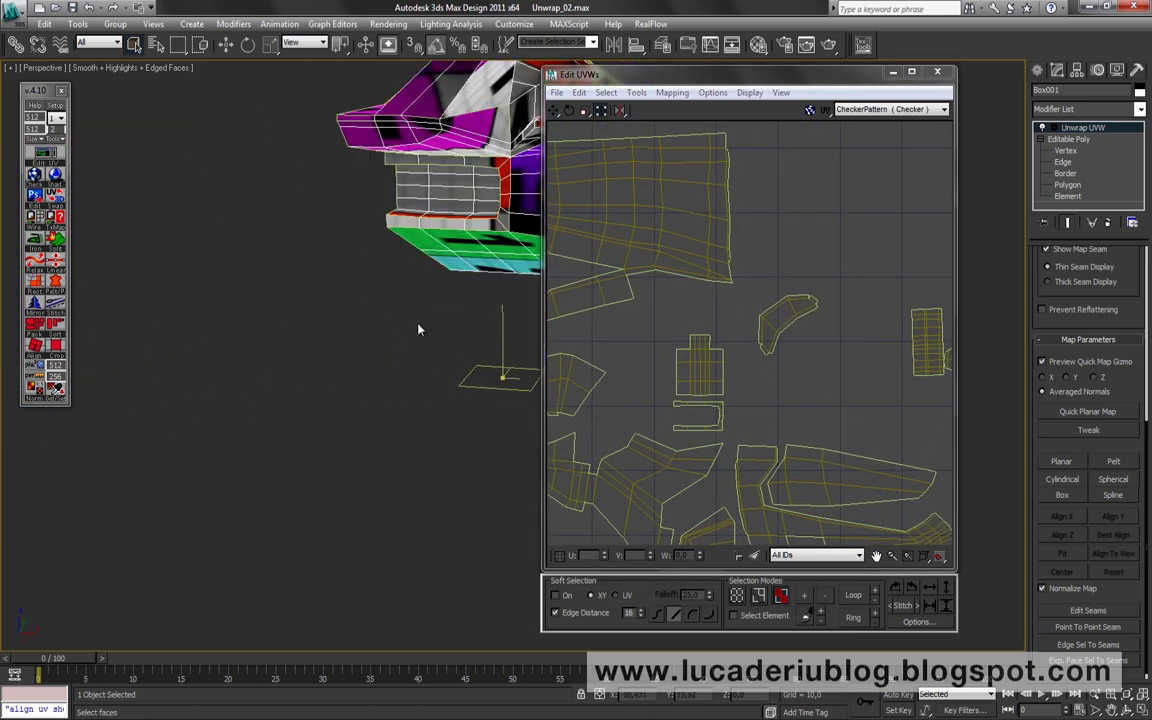
# Box-select the U-shaped island and rotate it -90°
pyautogui.click(370, 270)
pyautogui.moveTo(718, 394); pyautogui.dragTo(702, 344, button='middle')
pyautogui.scroll(3, 750, 327)
pyautogui.click(614, 297)
pyautogui.moveTo(808, 396); pyautogui.dragTo(810, 395)
pyautogui.scroll(-2, 860, 375)
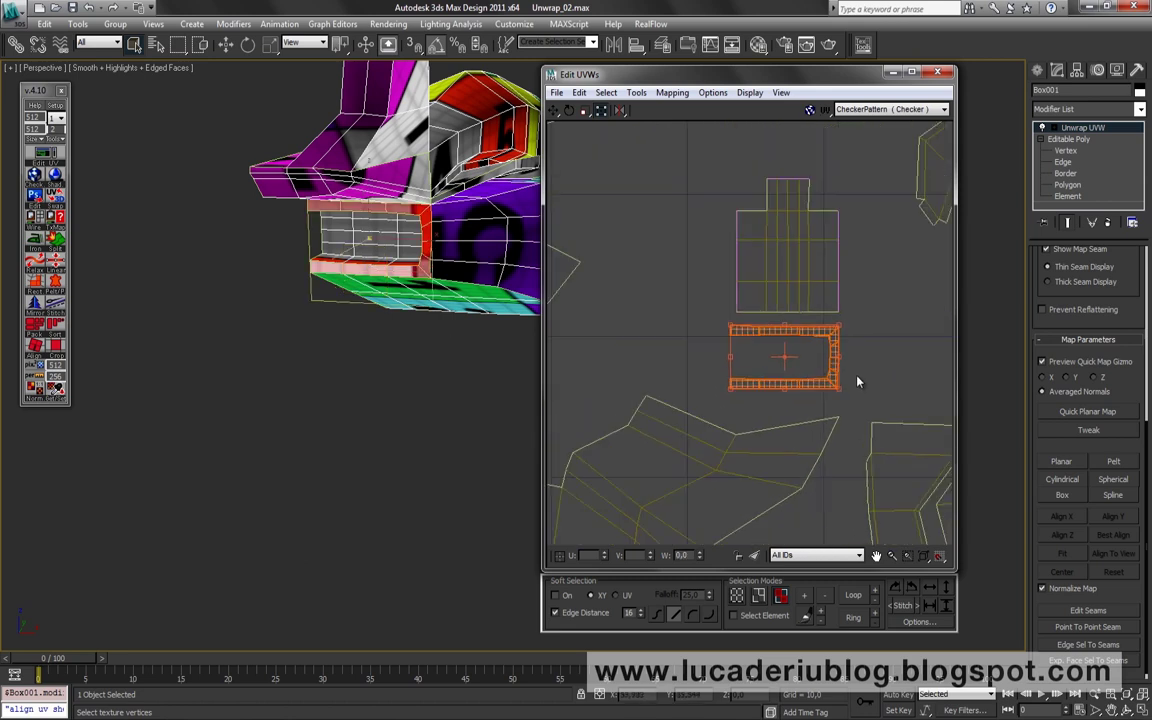
pyautogui.click(872, 358)
pyautogui.moveTo(684, 215); pyautogui.dragTo(834, 352)
pyautogui.click(833, 362)
pyautogui.moveTo(693, 235); pyautogui.dragTo(758, 243)
pyautogui.click(766, 220)
# Try selecting the square island and the tall strip island to identify them
pyautogui.scroll(-3, 838, 360)
pyautogui.scroll(-2, 807, 360)
pyautogui.scroll(2, 611, 308)
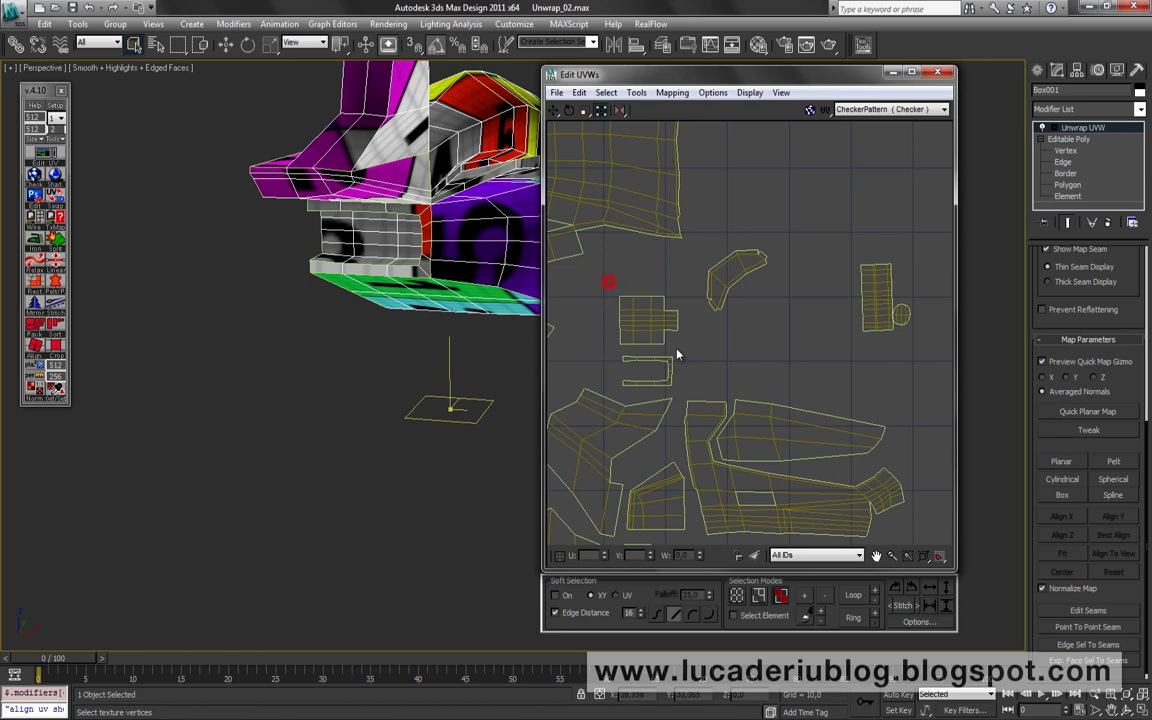
pyautogui.click(660, 325)
pyautogui.click(751, 375)
pyautogui.scroll(2, 751, 375)
pyautogui.scroll(-2, 783, 258)
pyautogui.click(783, 258)
pyautogui.click(828, 329)
pyautogui.scroll(2, 828, 329)
pyautogui.scroll(2, 820, 367)
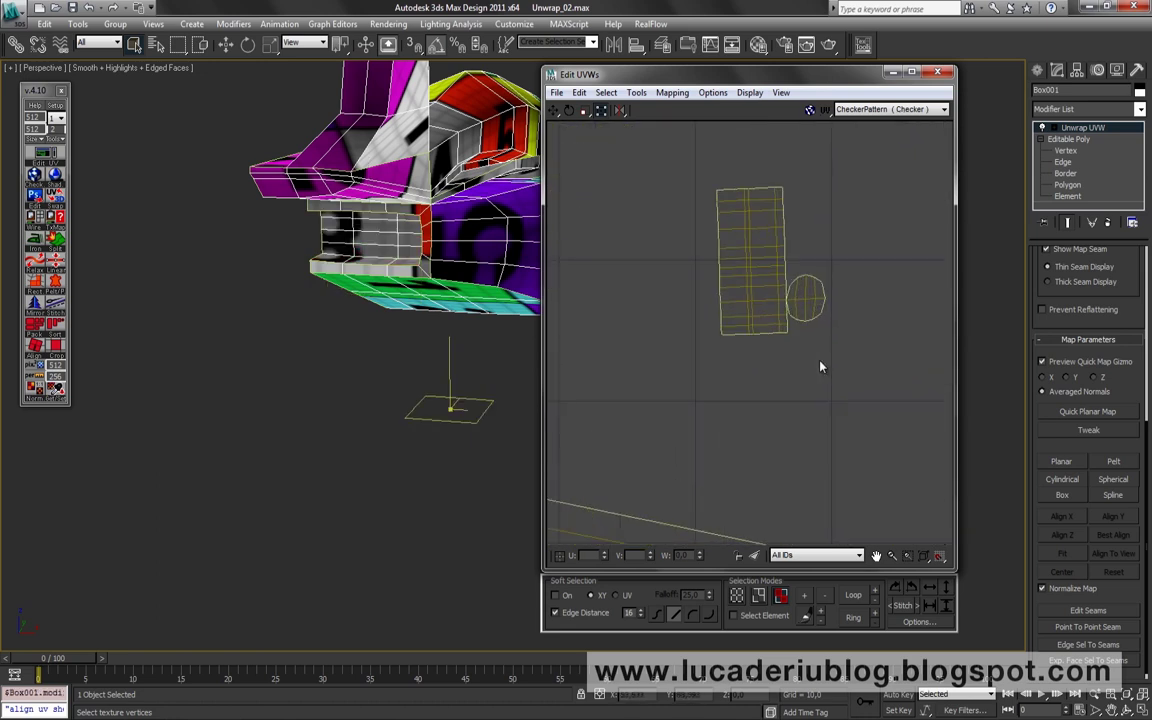
# Select the full tall strip and circle islands and move them down-left
pyautogui.click(760, 595)
pyautogui.click(750, 256)
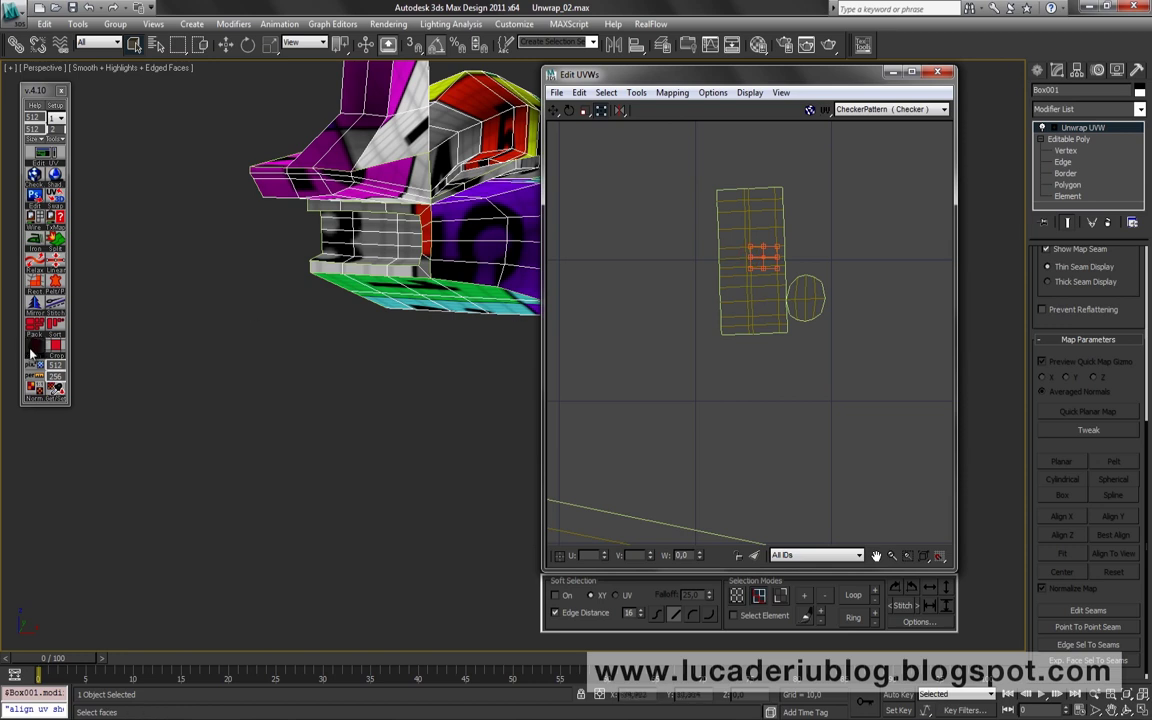
pyautogui.click(781, 596)
pyautogui.hotkey('ctrl', 'a')
pyautogui.scroll(-3, 768, 338)
pyautogui.moveTo(771, 273); pyautogui.dragTo(781, 236, button='middle')
pyautogui.moveTo(784, 190); pyautogui.dragTo(758, 264)
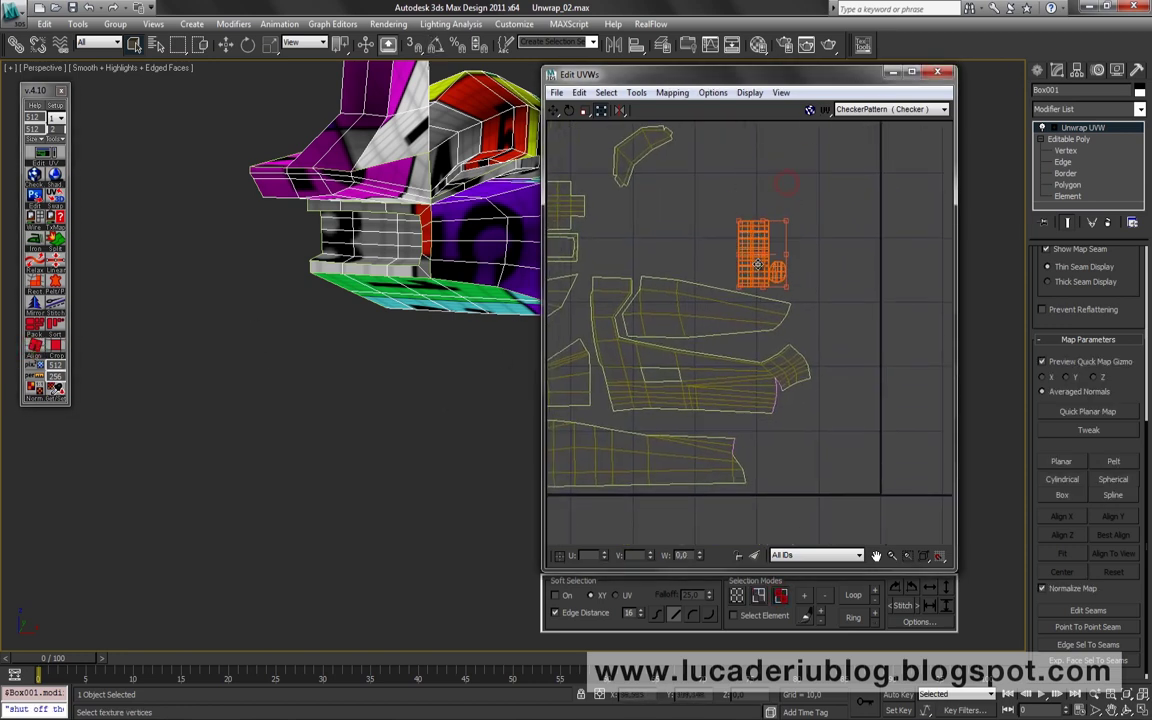
pyautogui.click(845, 262)
# Turn on Select Element and pick the large side-panel island
pyautogui.moveTo(758, 285); pyautogui.dragTo(833, 287, button='middle')
pyautogui.click(734, 615)
pyautogui.scroll(3, 784, 327)
pyautogui.click(784, 327)
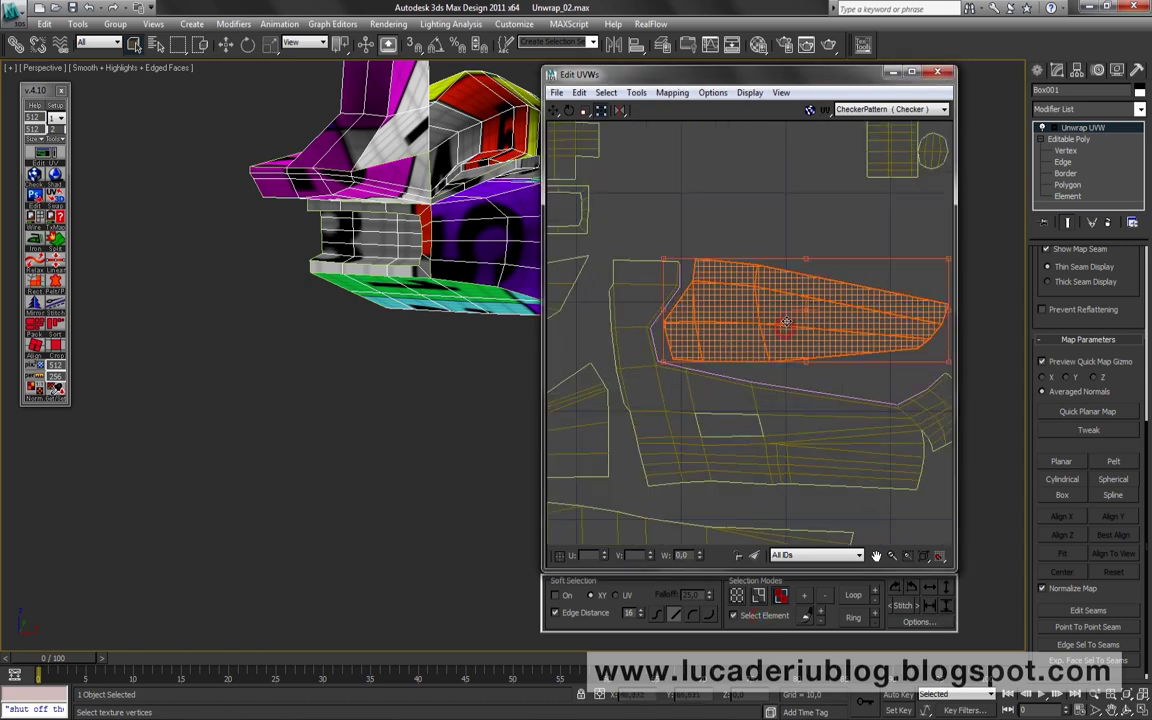
pyautogui.moveTo(752, 217); pyautogui.dragTo(736, 230, button='middle')
pyautogui.moveTo(420, 260)
pyautogui.keyDown('alt'); pyautogui.mouseDown(button='middle')
pyautogui.moveTo(355, 393)
pyautogui.moveTo(250, 390)
pyautogui.mouseUp(button='middle'); pyautogui.keyUp('alt')
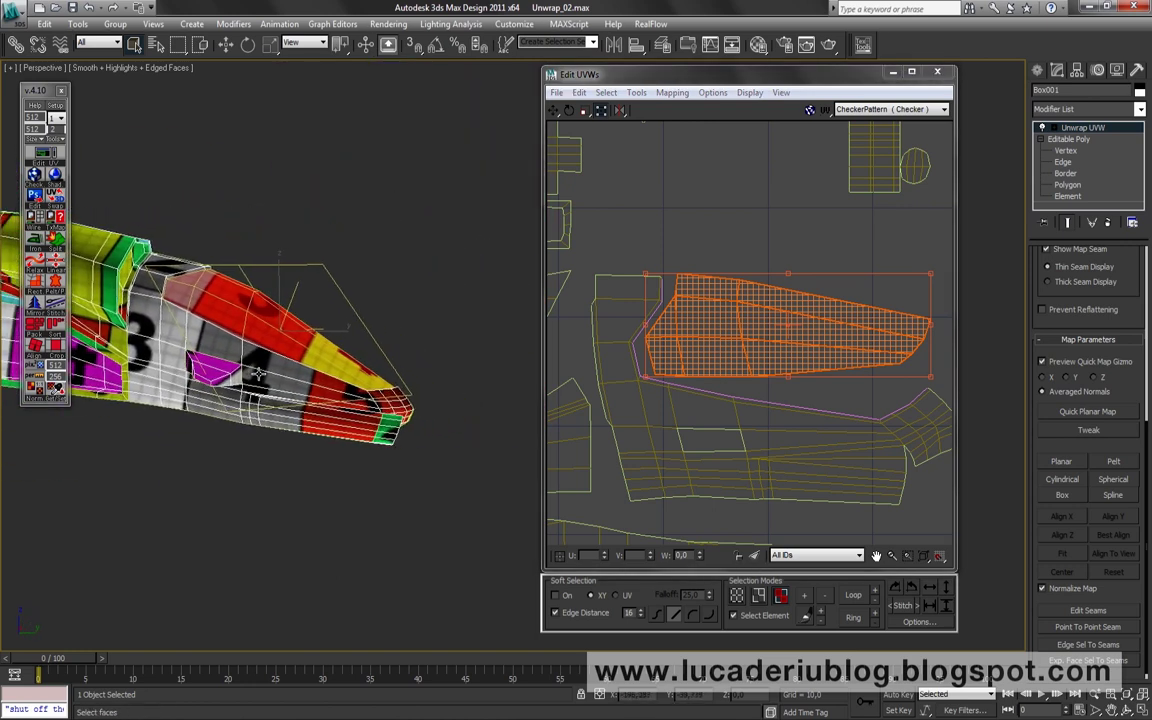
# Rotate the large top island clockwise about -18° inside the UV square
pyautogui.moveTo(788, 275); pyautogui.dragTo(790, 337)
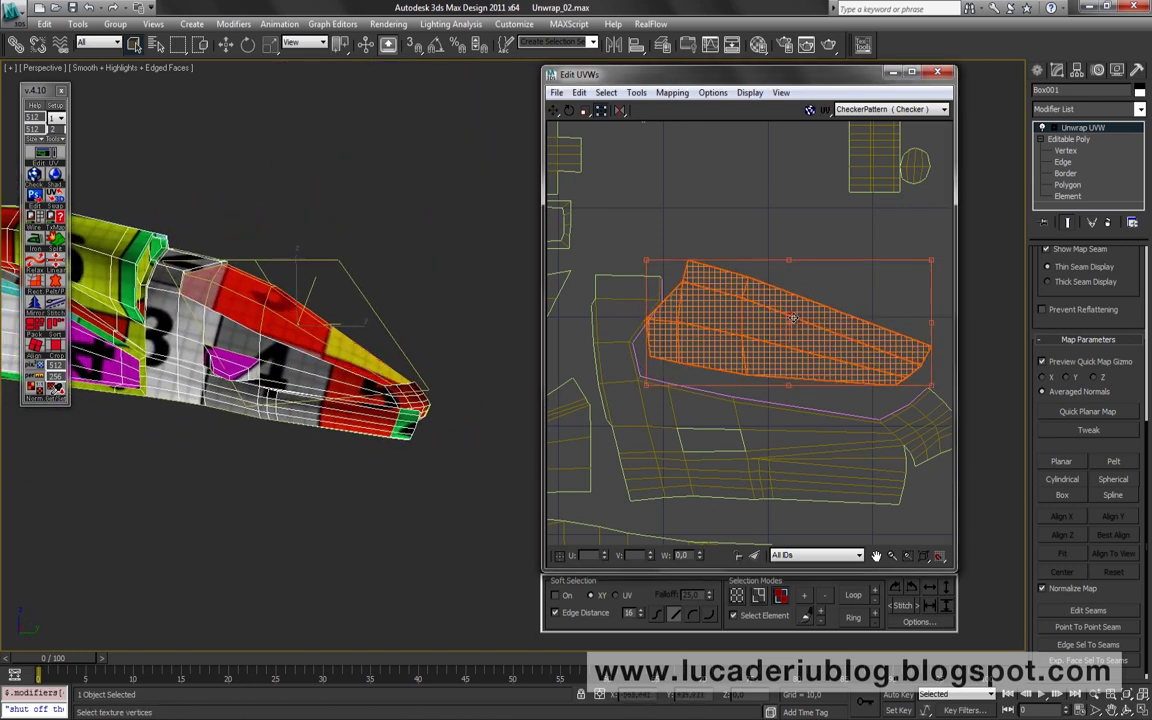
pyautogui.moveTo(785, 280); pyautogui.dragTo(775, 337)
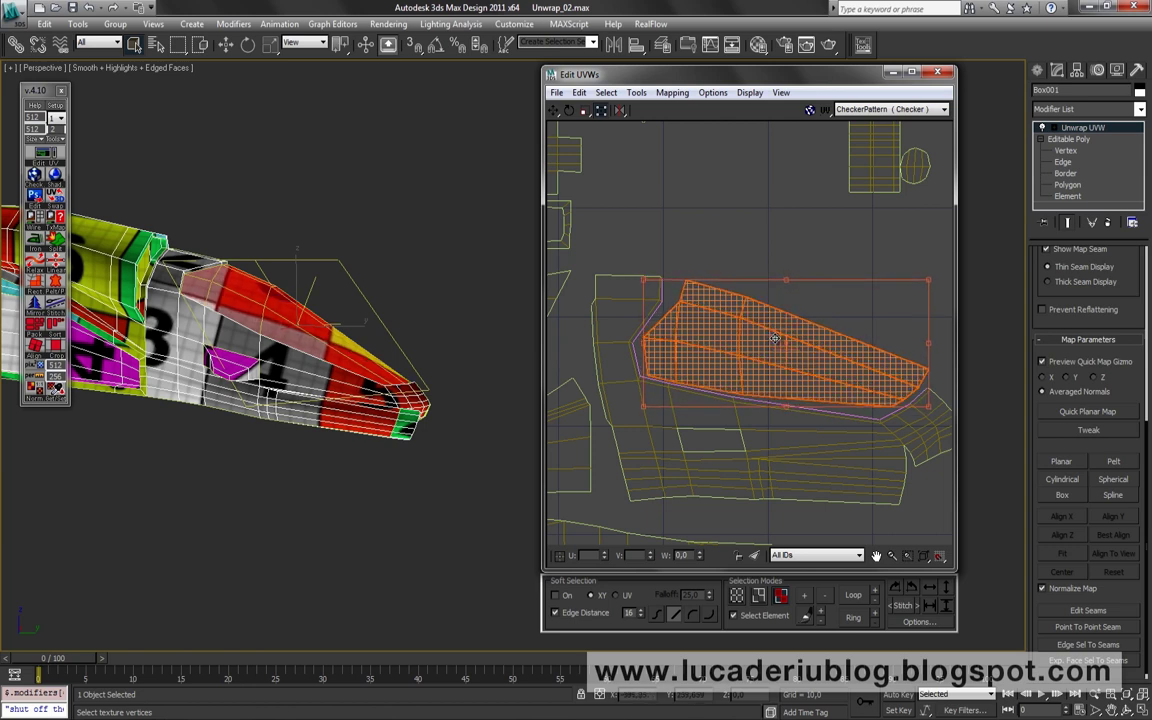
pyautogui.click(793, 327)
pyautogui.scroll(-2, 793, 327)
pyautogui.scroll(-2, 828, 398)
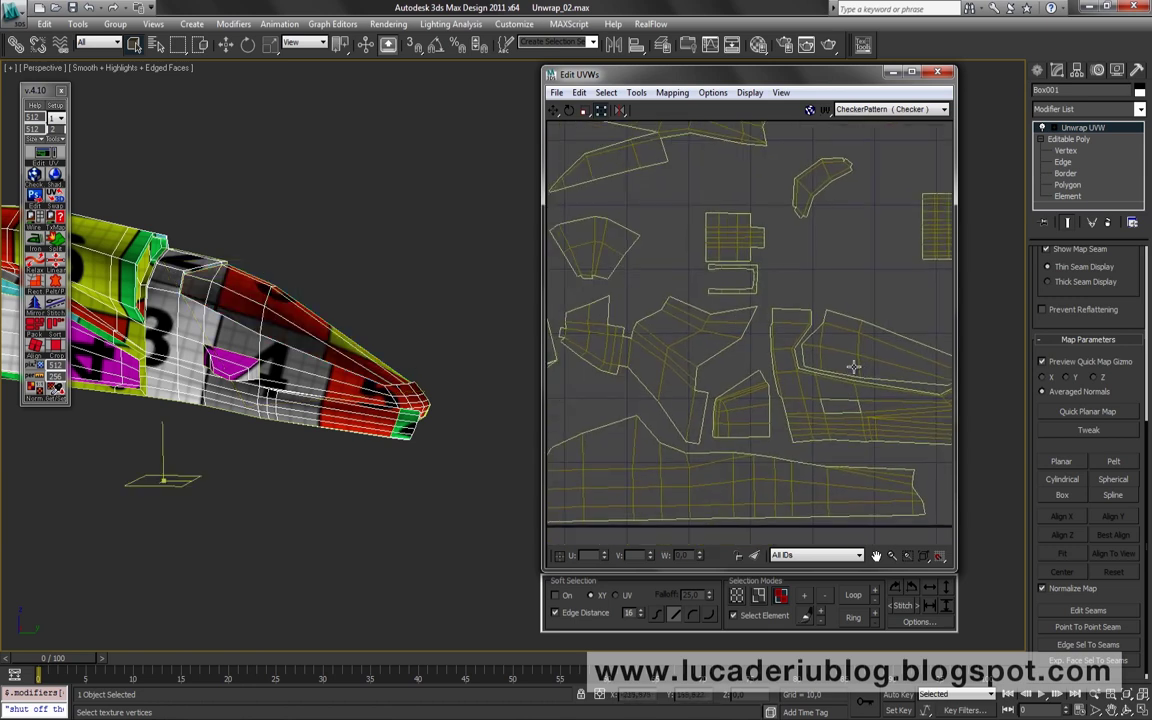
pyautogui.scroll(-2, 853, 368)
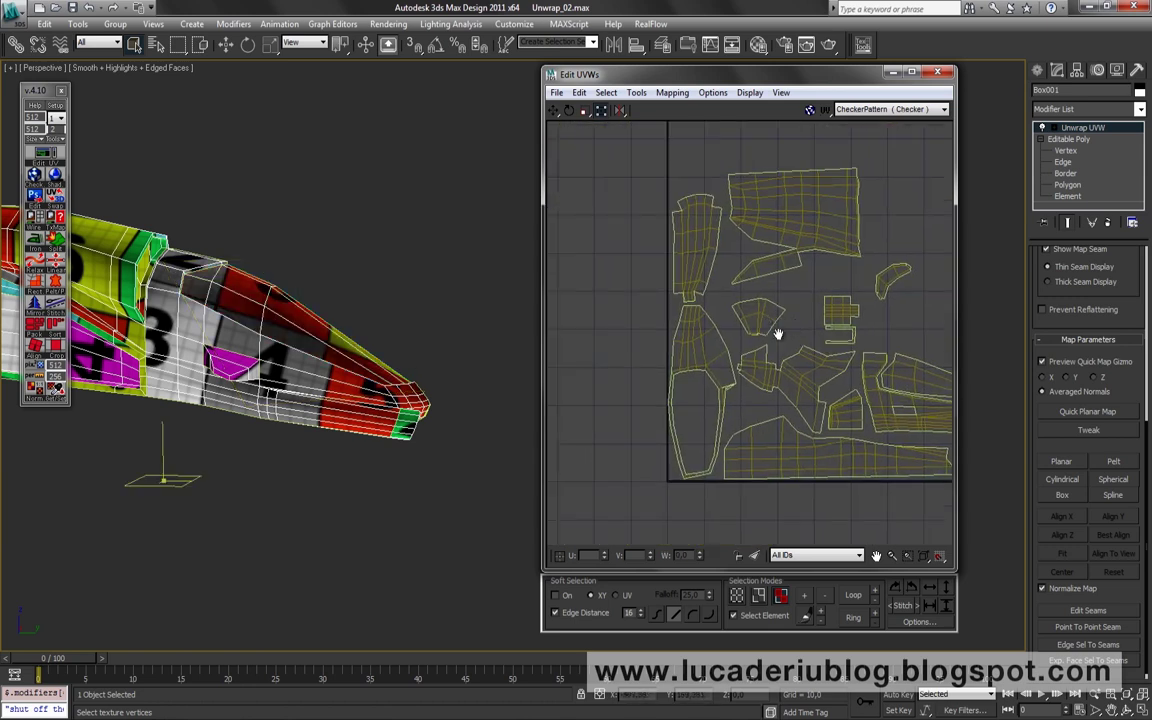
pyautogui.scroll(2, 778, 333)
pyautogui.scroll(2, 733, 334)
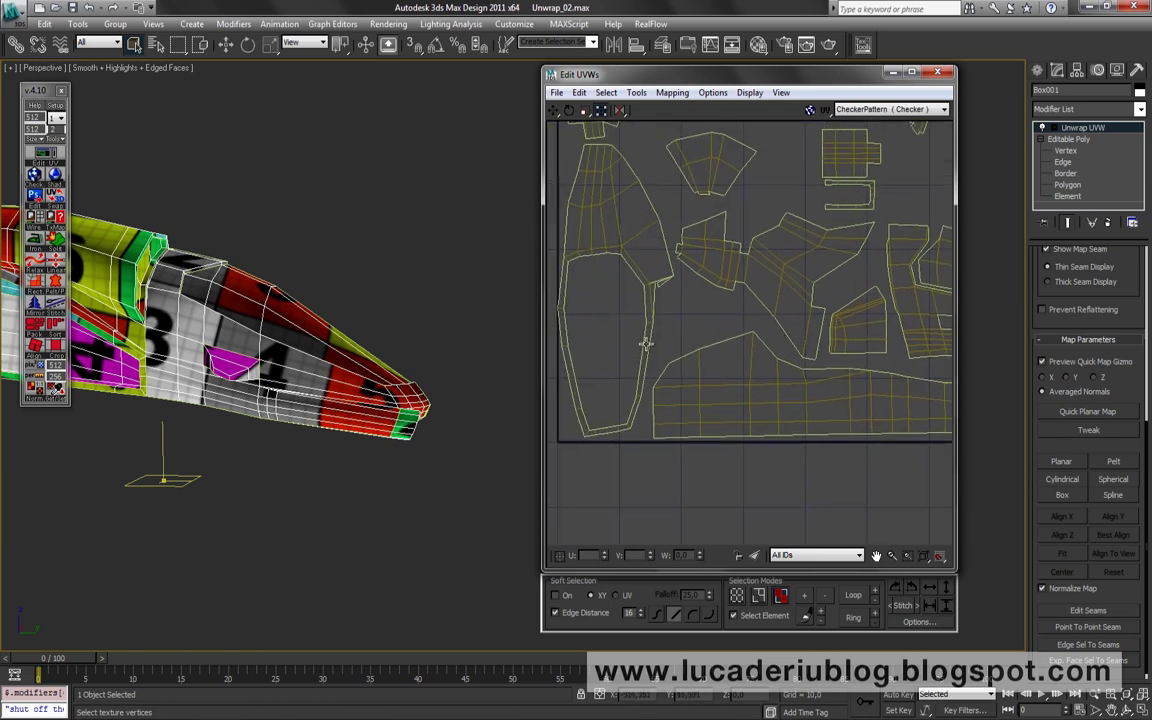
# Select the tall left, long bottom and upper-right islands in turn to inspect them
pyautogui.click(645, 343)
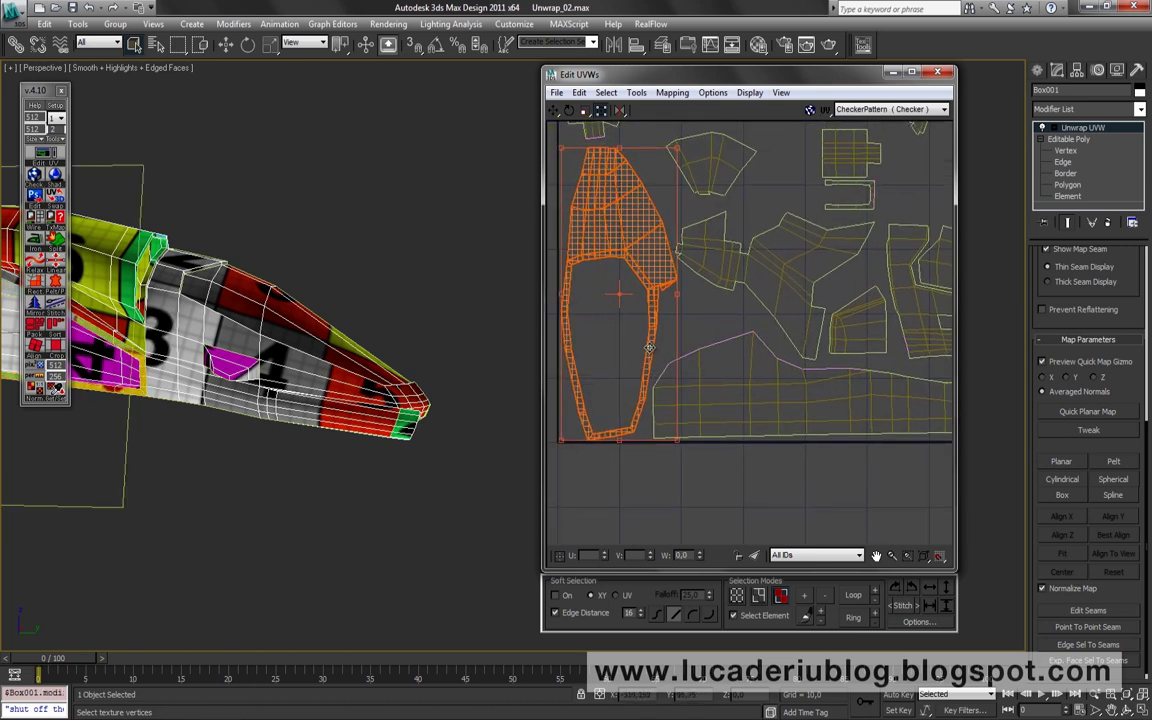
pyautogui.click(760, 405)
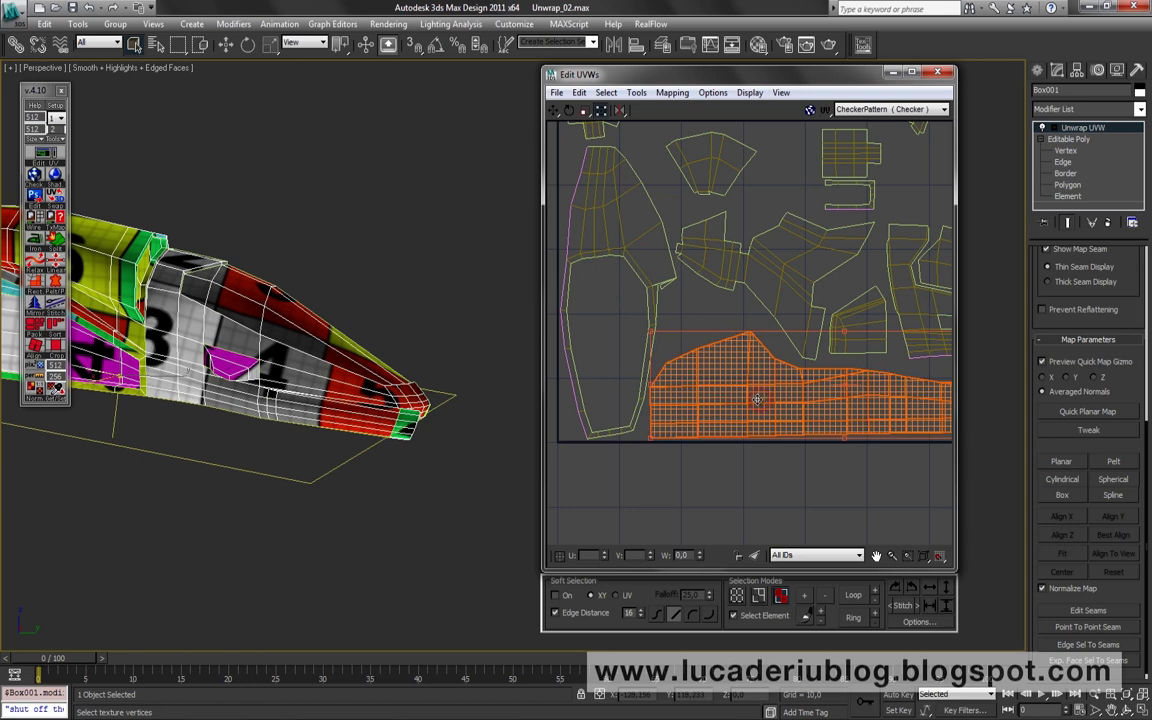
pyautogui.scroll(2, 750, 406)
pyautogui.scroll(1, 741, 407)
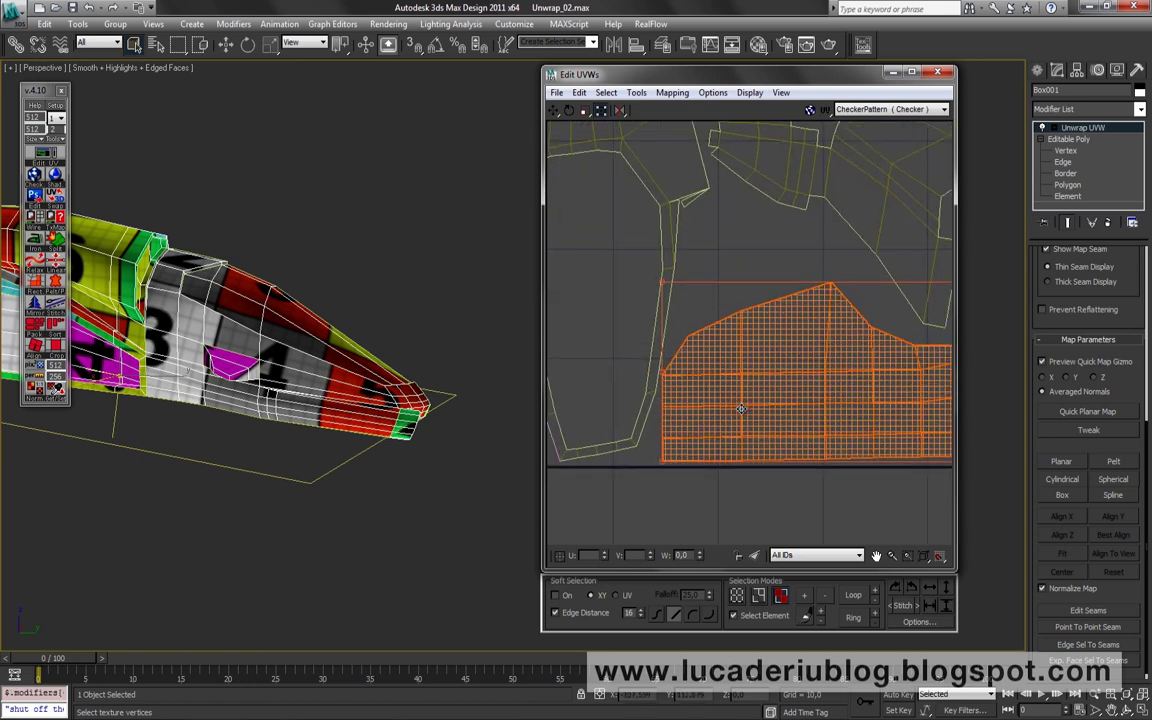
pyautogui.moveTo(687, 451); pyautogui.dragTo(758, 411, button='middle')
pyautogui.click(704, 400)
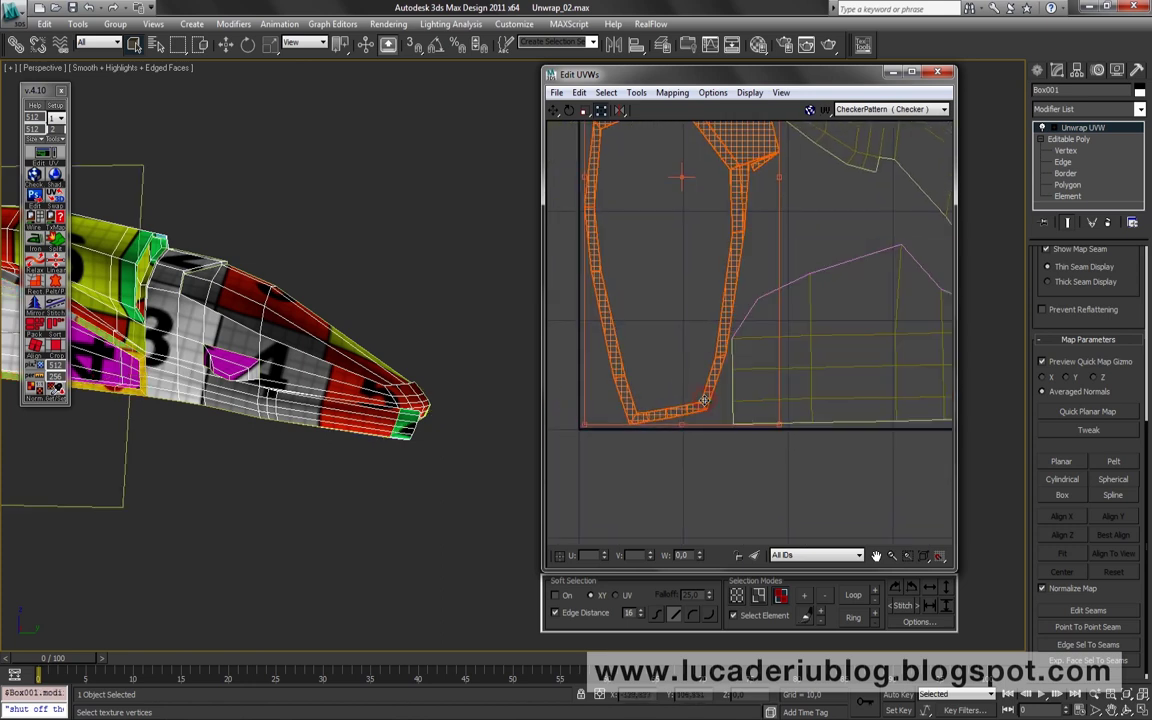
pyautogui.moveTo(832, 362); pyautogui.dragTo(790, 240, button='middle')
pyautogui.click(758, 252)
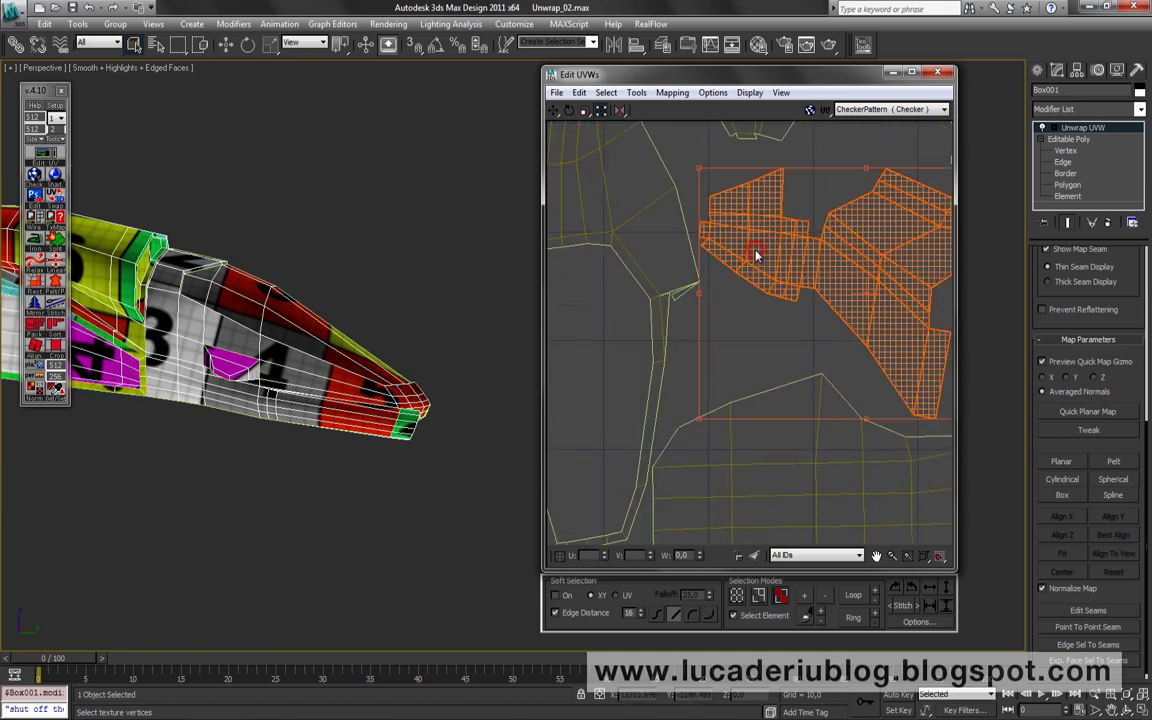
# Move the smaller island up and right, then nudge it slightly down
pyautogui.scroll(1, 755, 263)
pyautogui.scroll(-1, 755, 263)
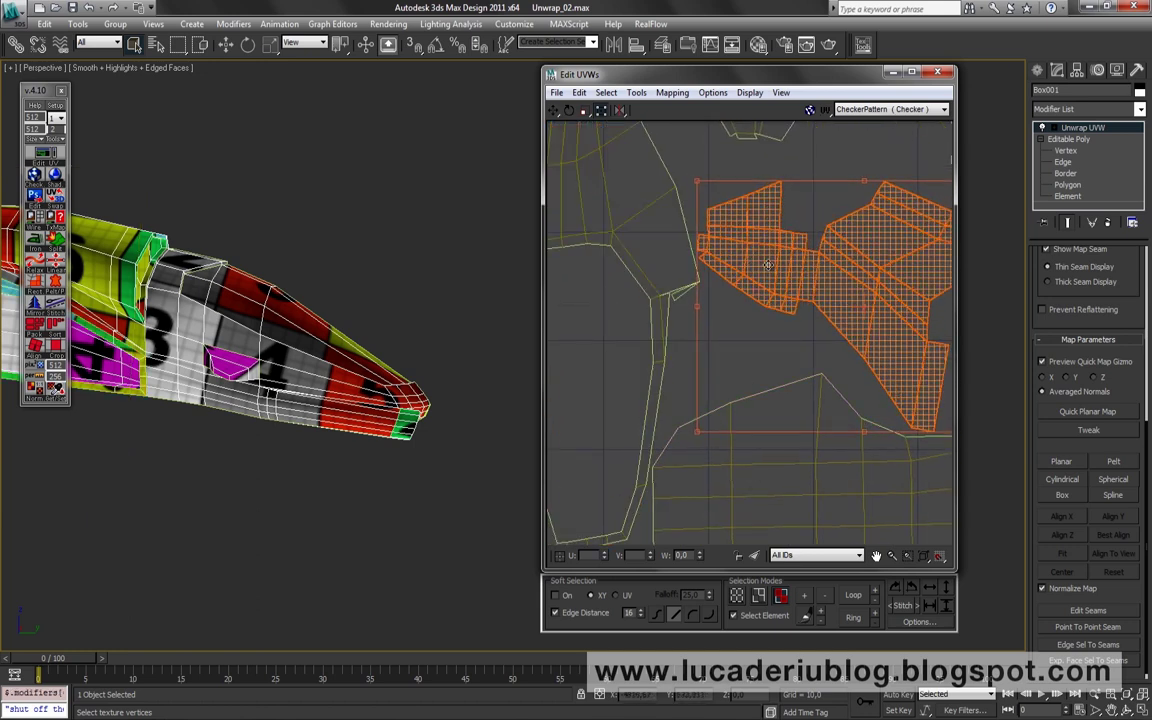
pyautogui.moveTo(755, 225); pyautogui.dragTo(745, 373, button='middle')
pyautogui.scroll(-1, 760, 325)
pyautogui.scroll(2, 759, 325)
pyautogui.click(780, 412)
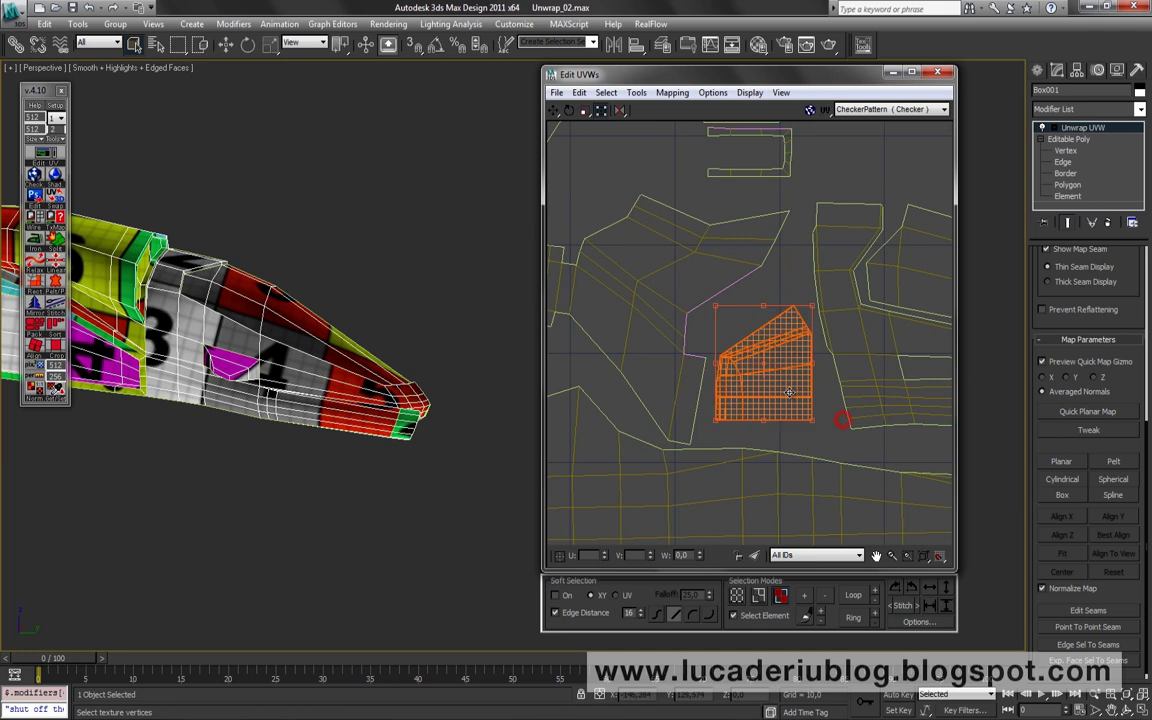
pyautogui.moveTo(780, 412); pyautogui.dragTo(786, 395)
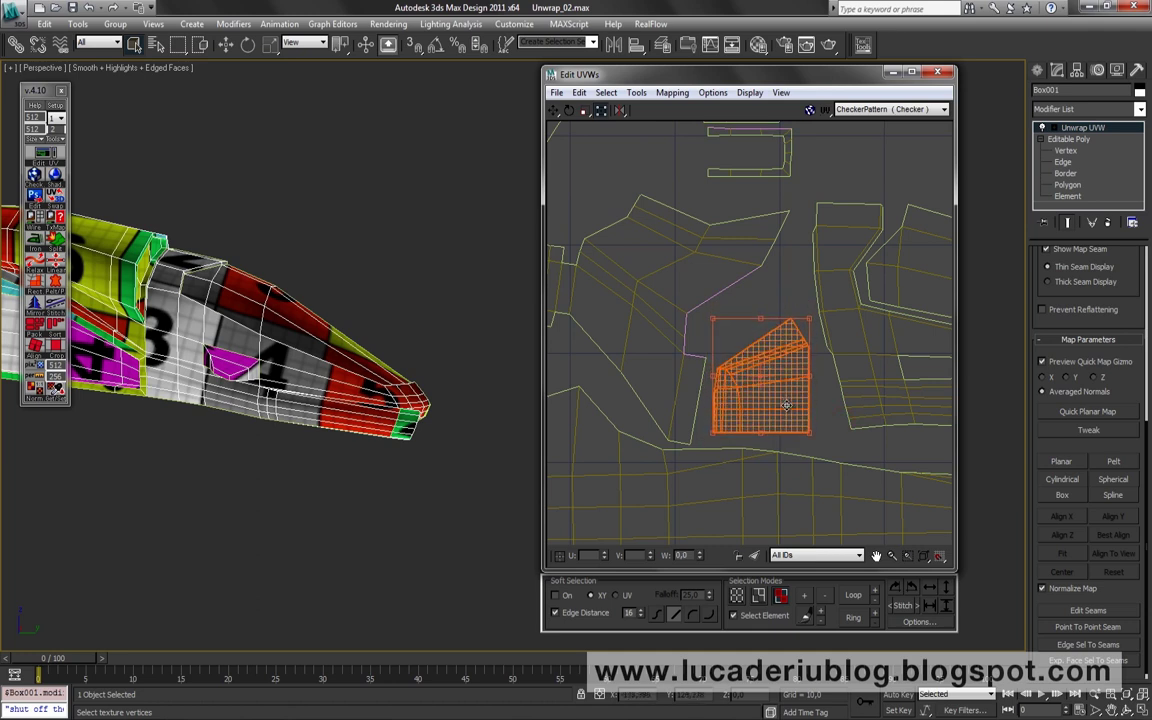
pyautogui.moveTo(786, 395); pyautogui.dragTo(786, 401)
pyautogui.click(784, 305)
# Run the UV shell alignment script, then return to UV face selection
pyautogui.scroll(2, 792, 417)
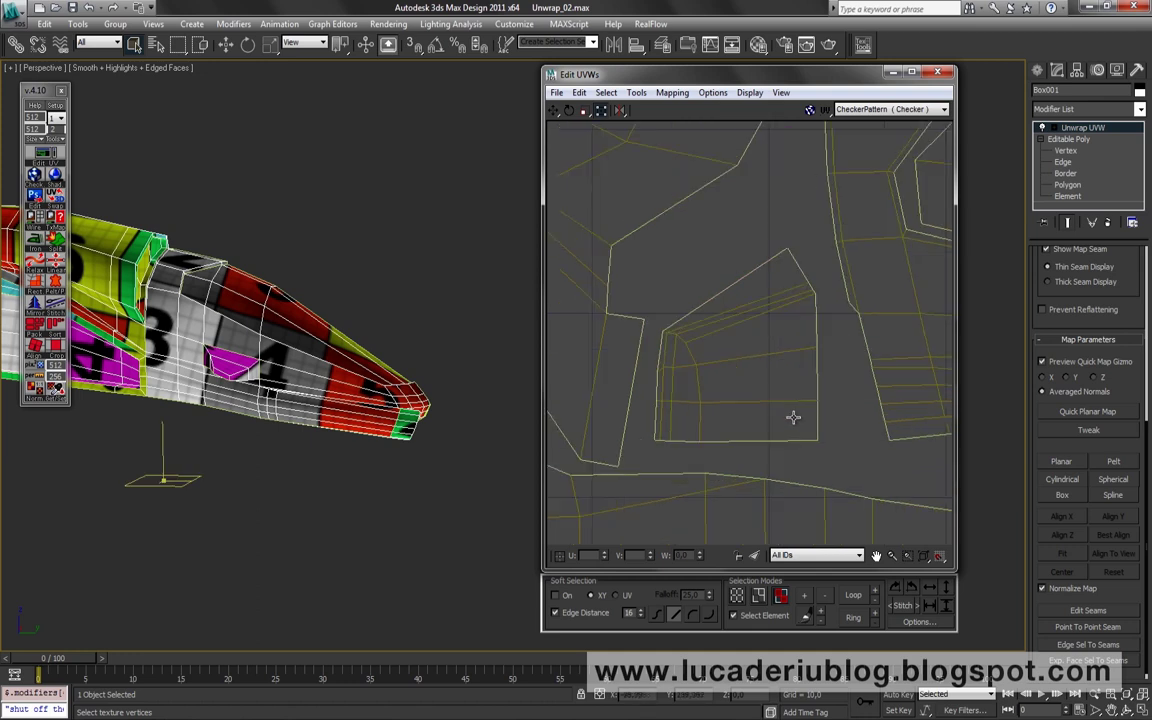
pyautogui.press('2')
pyautogui.scroll(1, 766, 418)
pyautogui.click(764, 418)
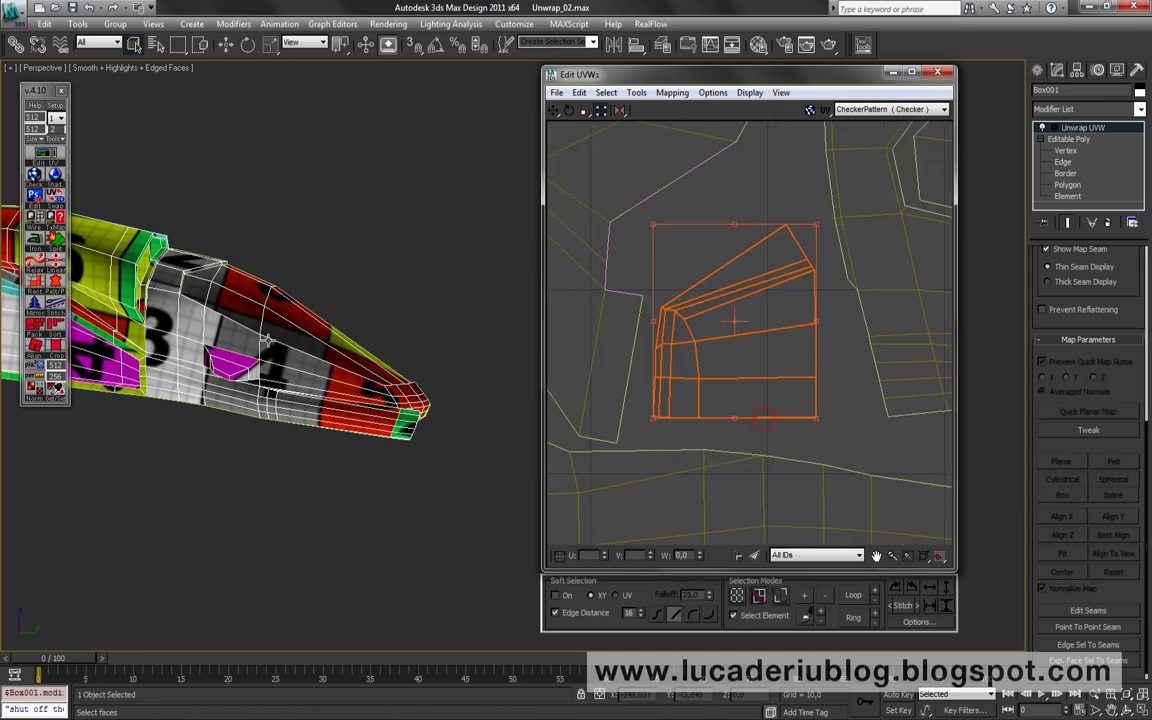
pyautogui.click(845, 444)
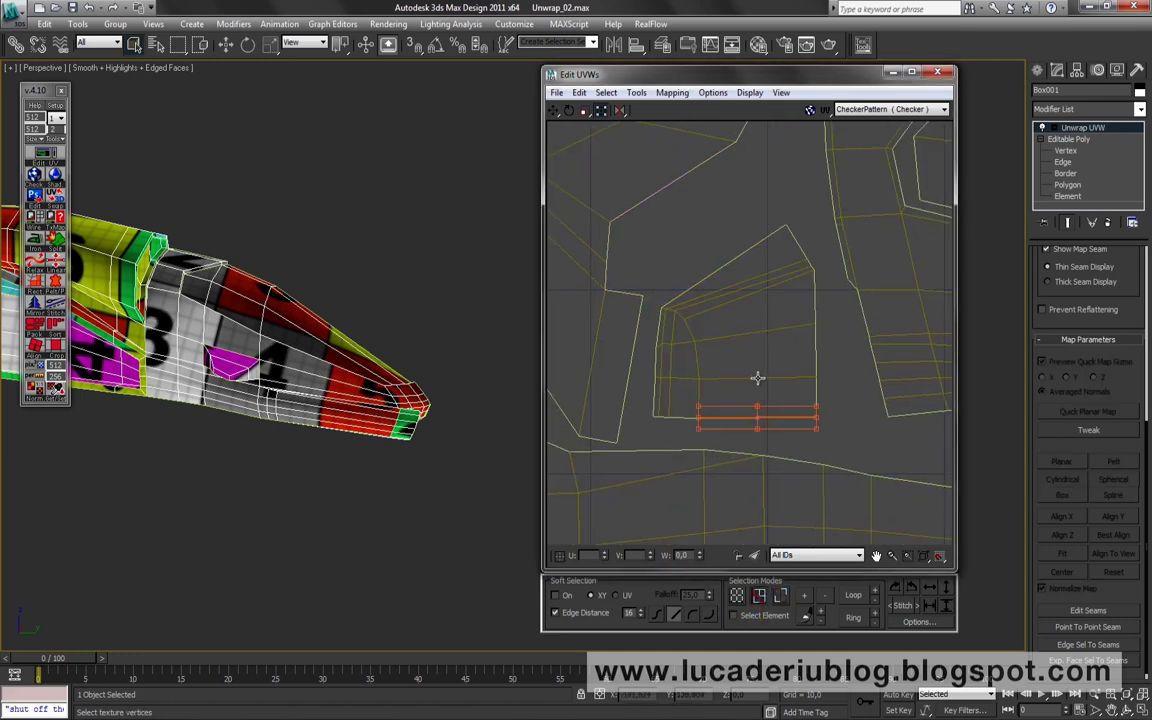
pyautogui.click(45, 343)
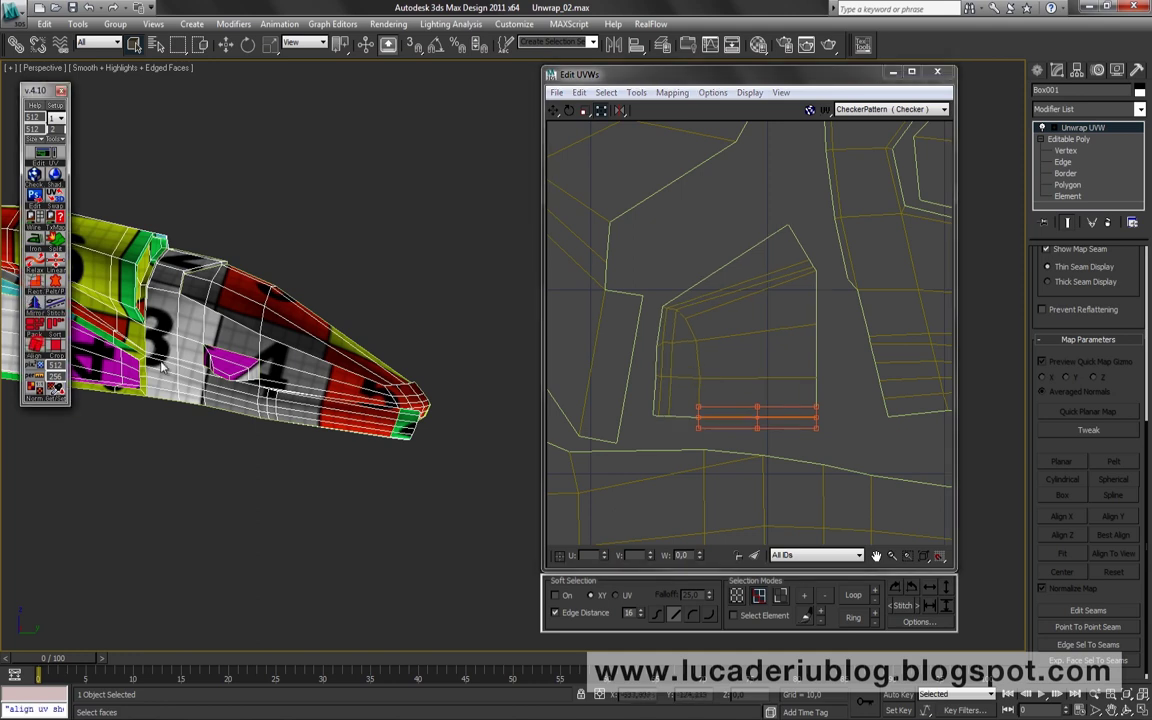
pyautogui.click(780, 594)
# Move the angled UV island into place beside the others
pyautogui.click(764, 352)
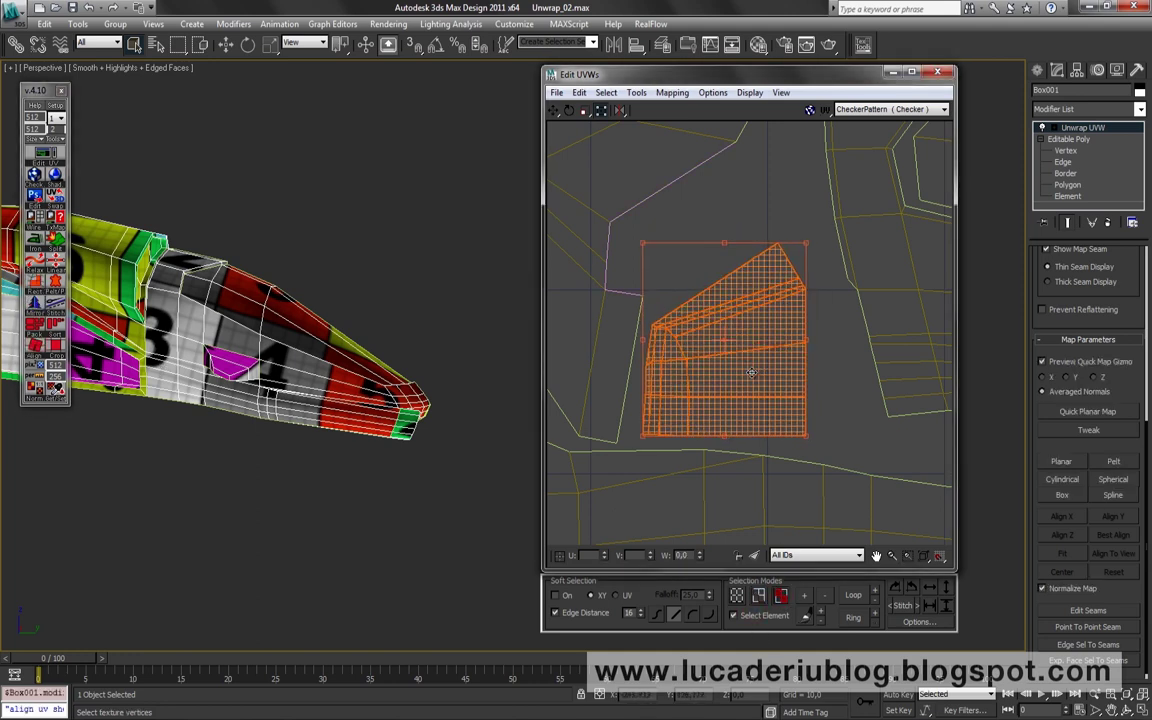
pyautogui.click(794, 206)
pyautogui.scroll(-5, 789, 293)
pyautogui.moveTo(762, 360); pyautogui.dragTo(773, 381)
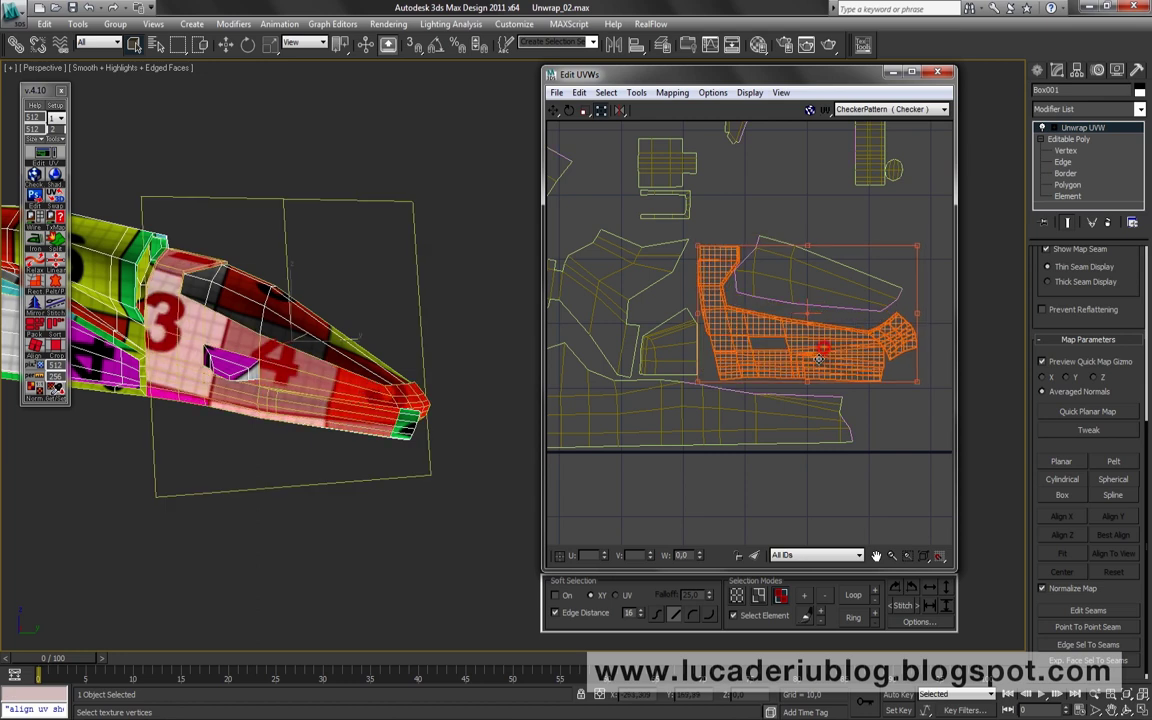
pyautogui.scroll(3, 773, 381)
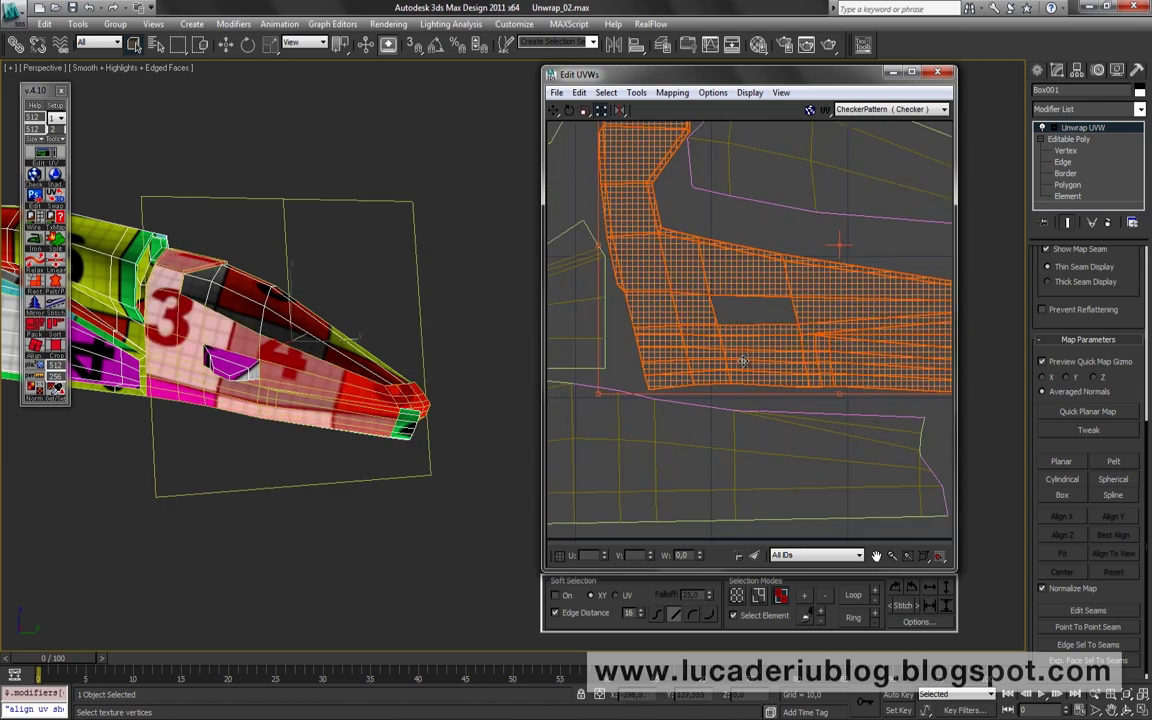
pyautogui.scroll(-2, 773, 275)
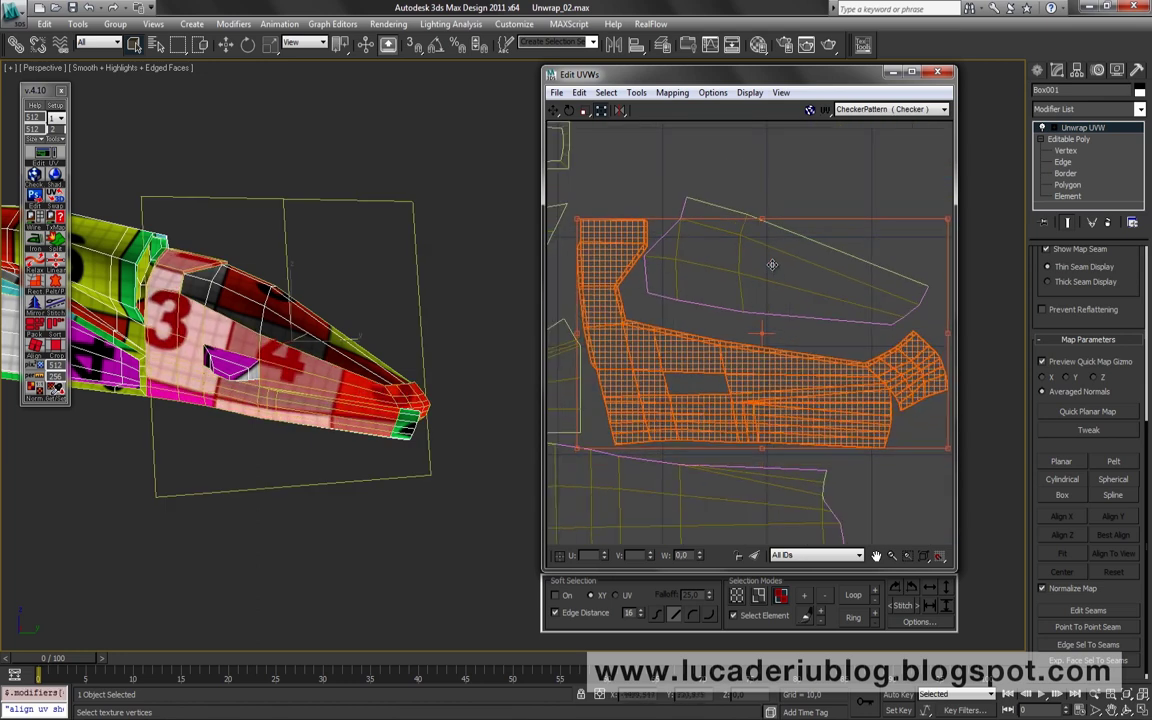
pyautogui.click(765, 269)
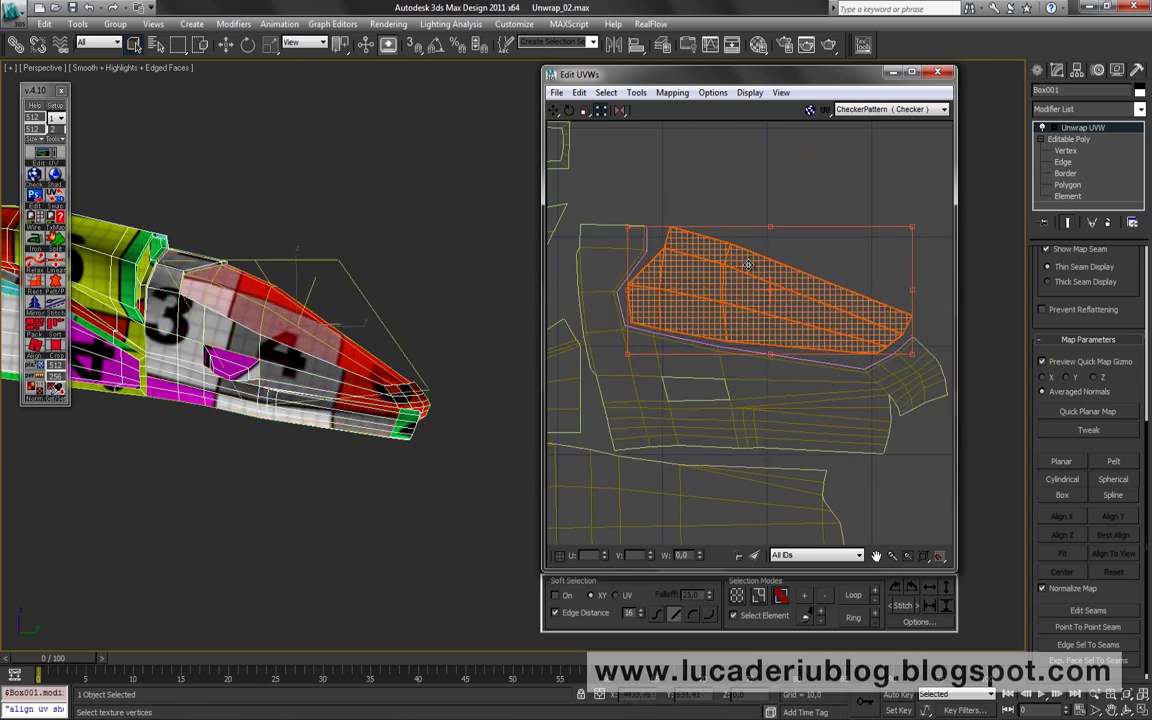
pyautogui.click(743, 329)
# Nudge the small trapezoid island slightly left
pyautogui.scroll(-3, 740, 315)
pyautogui.scroll(1, 720, 312)
pyautogui.scroll(2, 715, 316)
pyautogui.scroll(1, 740, 352)
pyautogui.click(758, 396)
pyautogui.moveTo(758, 396); pyautogui.dragTo(750, 398)
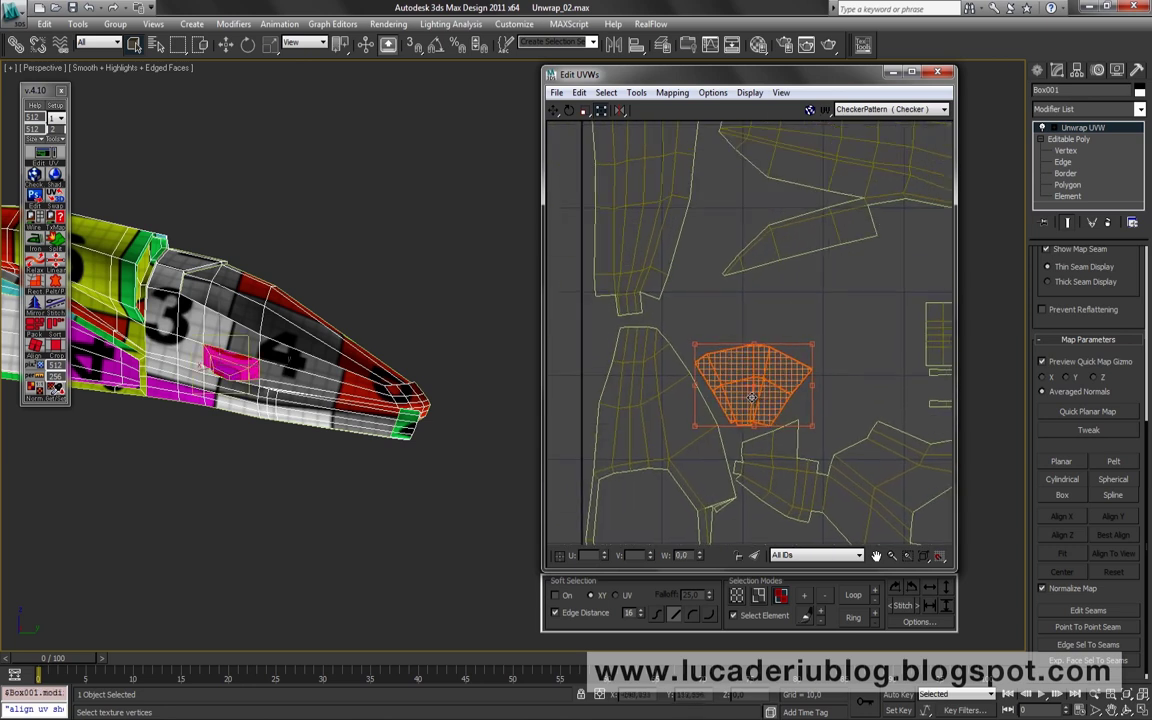
pyautogui.click(773, 330)
# Park the small right, curved and small square islands below the UV square
pyautogui.scroll(1, 694, 324)
pyautogui.scroll(1, 690, 326)
pyautogui.click(681, 330)
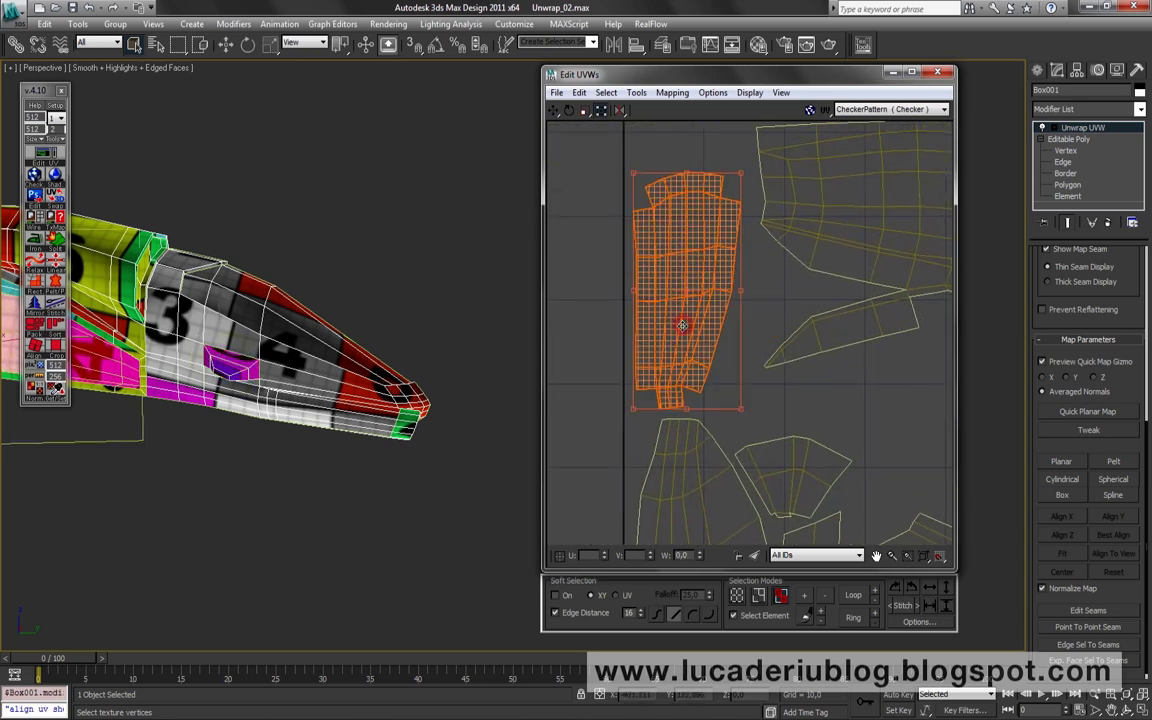
pyautogui.moveTo(679, 330); pyautogui.dragTo(600, 270, button='middle')
pyautogui.scroll(-2, 789, 326)
pyautogui.scroll(-1, 795, 332)
pyautogui.scroll(-1, 800, 339)
pyautogui.moveTo(823, 300)
pyautogui.mouseDown()
pyautogui.moveTo(869, 391)
pyautogui.moveTo(830, 487)
pyautogui.mouseUp()
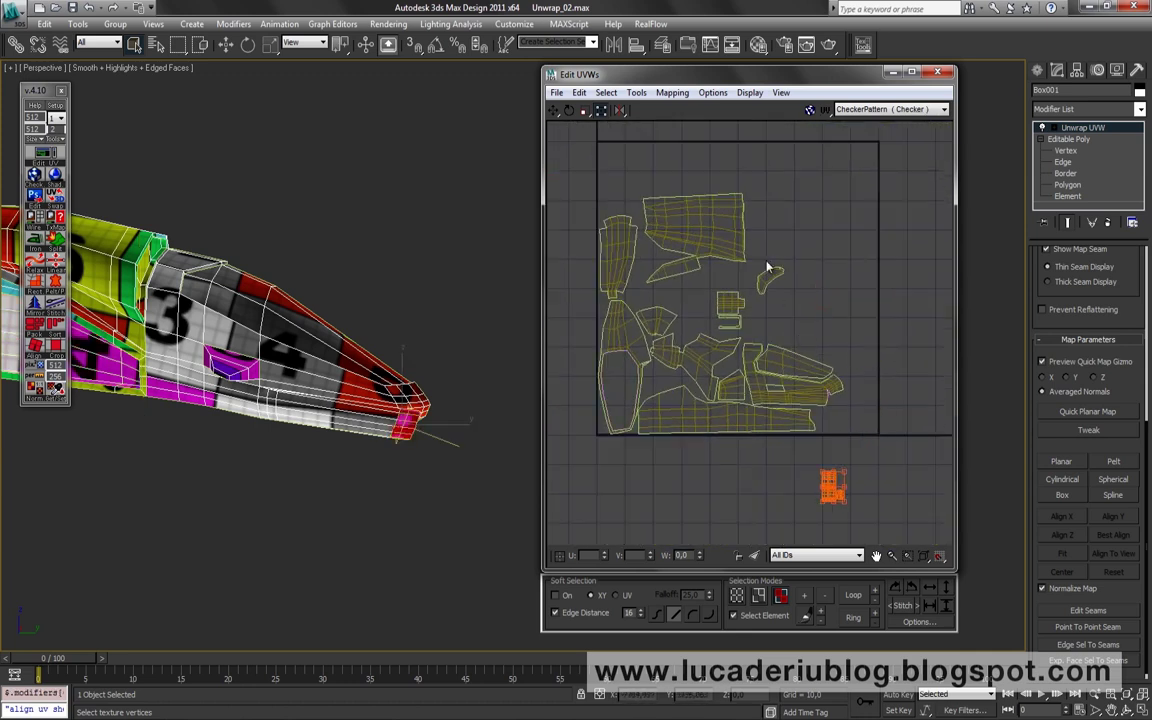
pyautogui.moveTo(769, 276); pyautogui.dragTo(703, 488)
pyautogui.moveTo(731, 297)
pyautogui.mouseDown()
pyautogui.moveTo(628, 487)
pyautogui.moveTo(730, 270)
pyautogui.mouseUp()
# Move the upper-right UV island right and down
pyautogui.scroll(3, 724, 330)
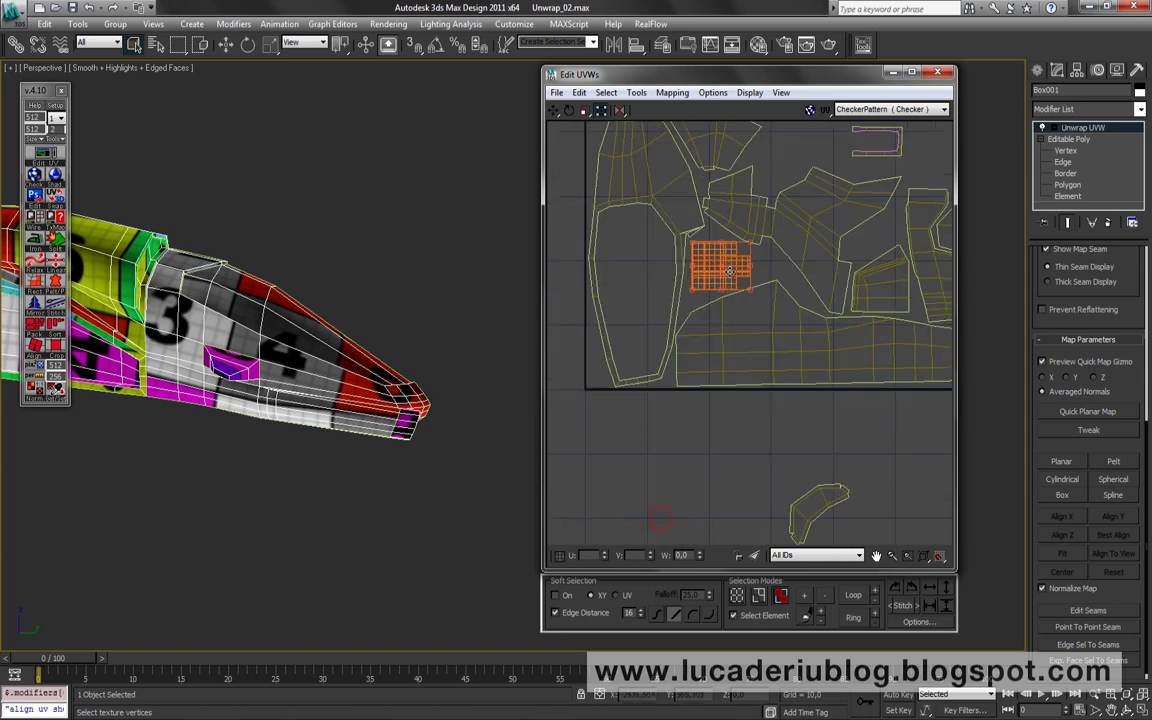
pyautogui.scroll(3, 730, 270)
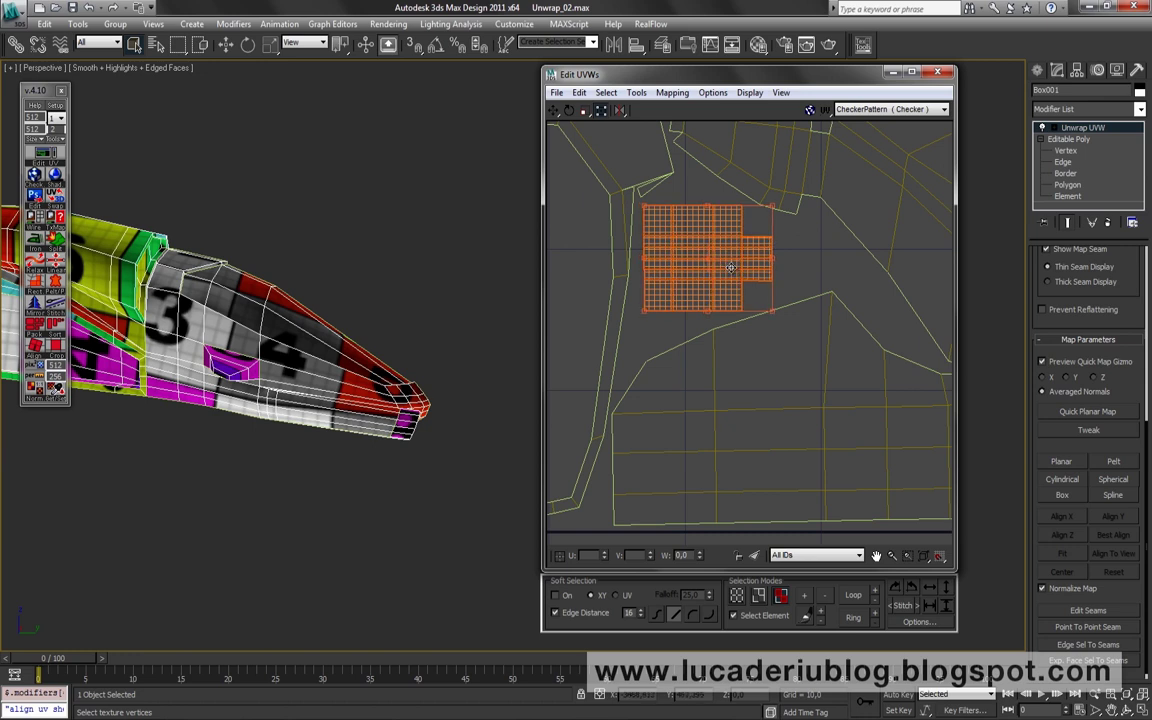
pyautogui.click(833, 250)
pyautogui.scroll(-3, 805, 300)
pyautogui.scroll(-2, 789, 311)
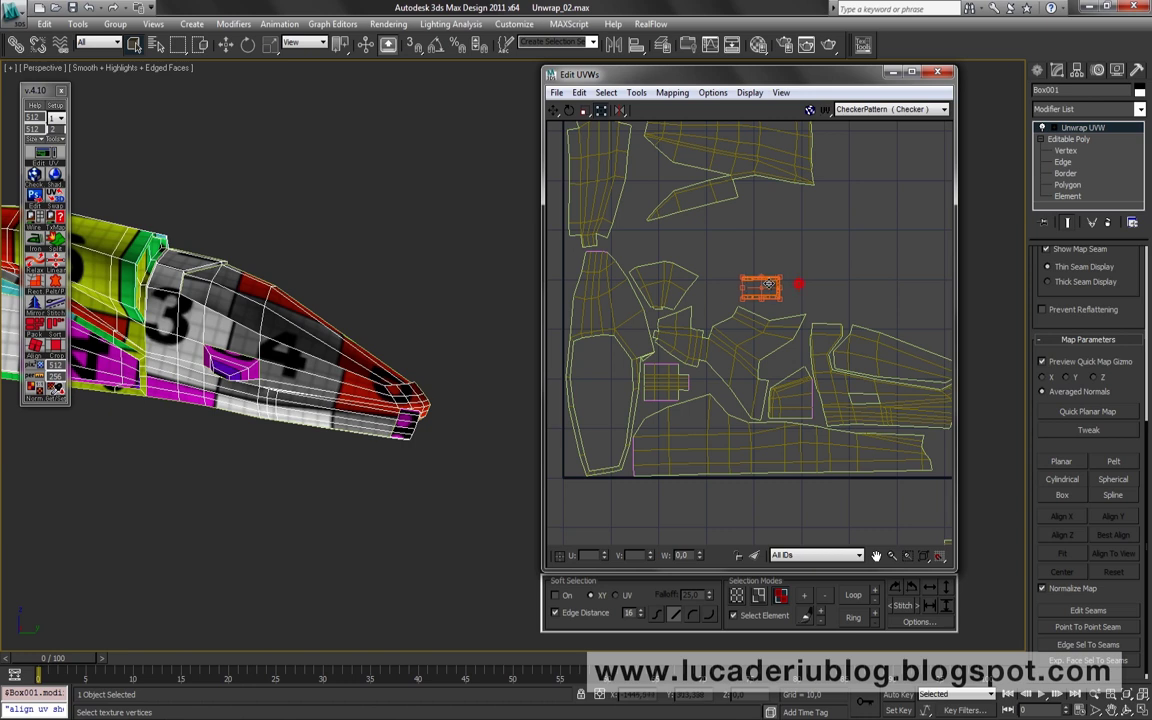
pyautogui.scroll(2, 724, 294)
pyautogui.scroll(1, 728, 291)
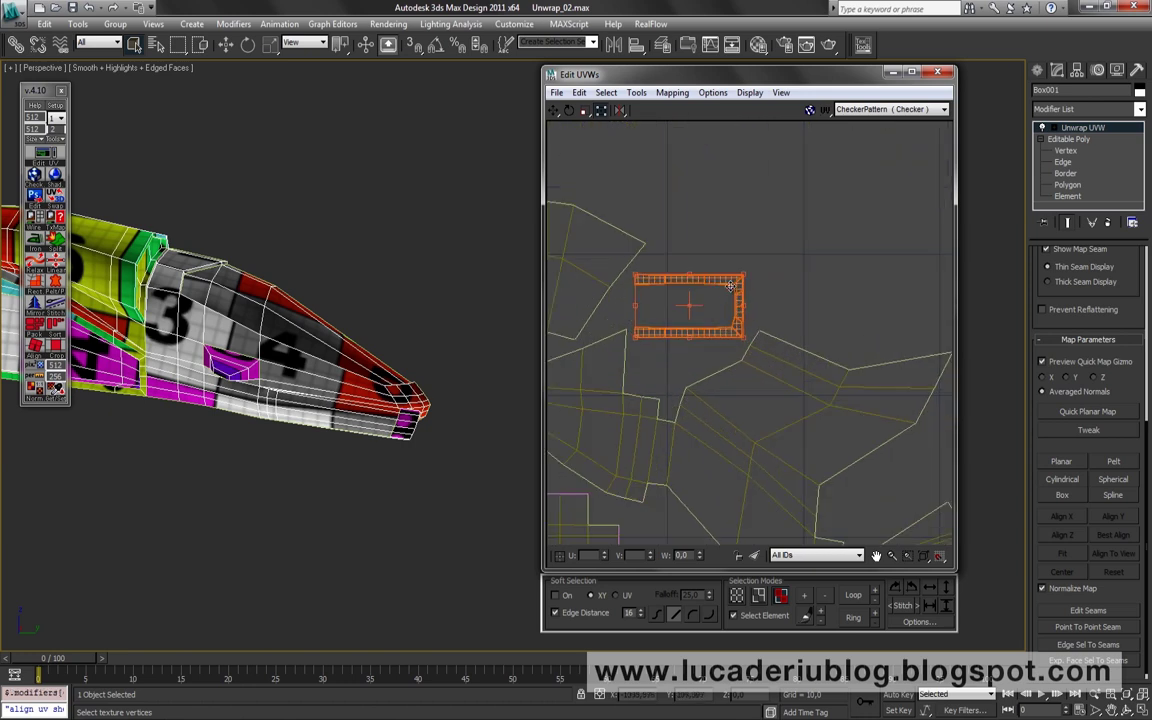
pyautogui.click(768, 250)
pyautogui.scroll(-3, 797, 311)
pyautogui.scroll(-2, 779, 334)
pyautogui.scroll(1, 752, 256)
pyautogui.scroll(-2, 753, 278)
pyautogui.moveTo(763, 218); pyautogui.dragTo(893, 327)
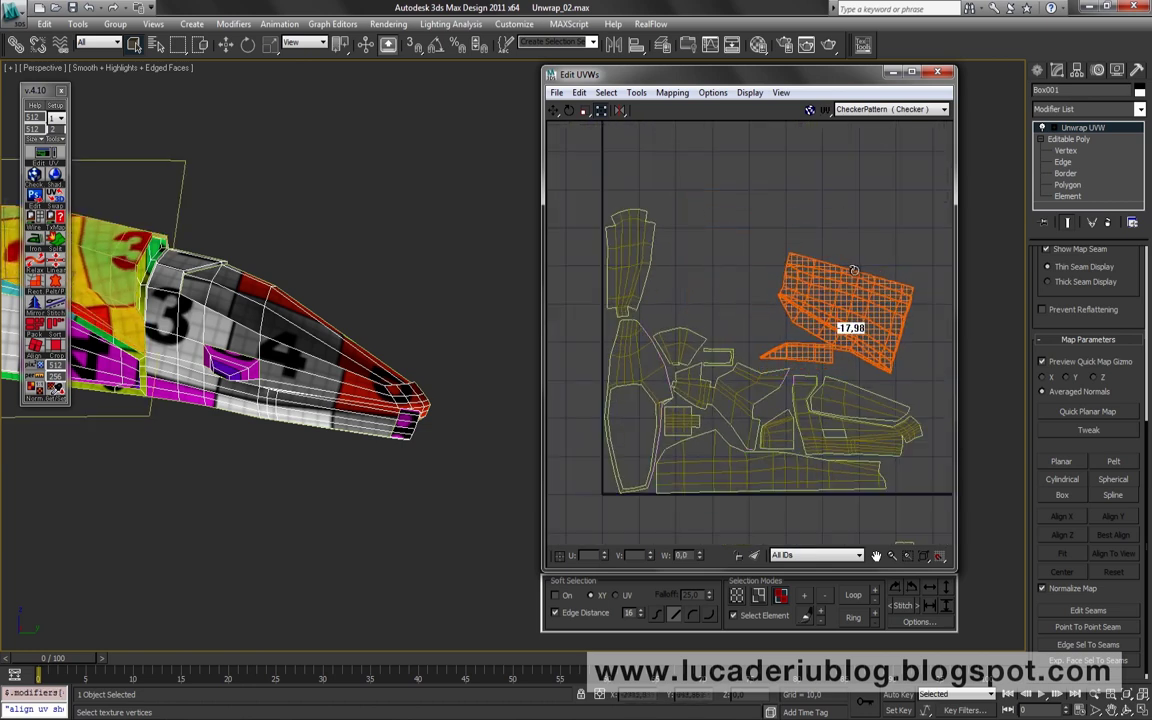
# Rotate the upper-right island slightly to fit, discarding a trial 23° rotation
pyautogui.moveTo(854, 262); pyautogui.dragTo(850, 258)
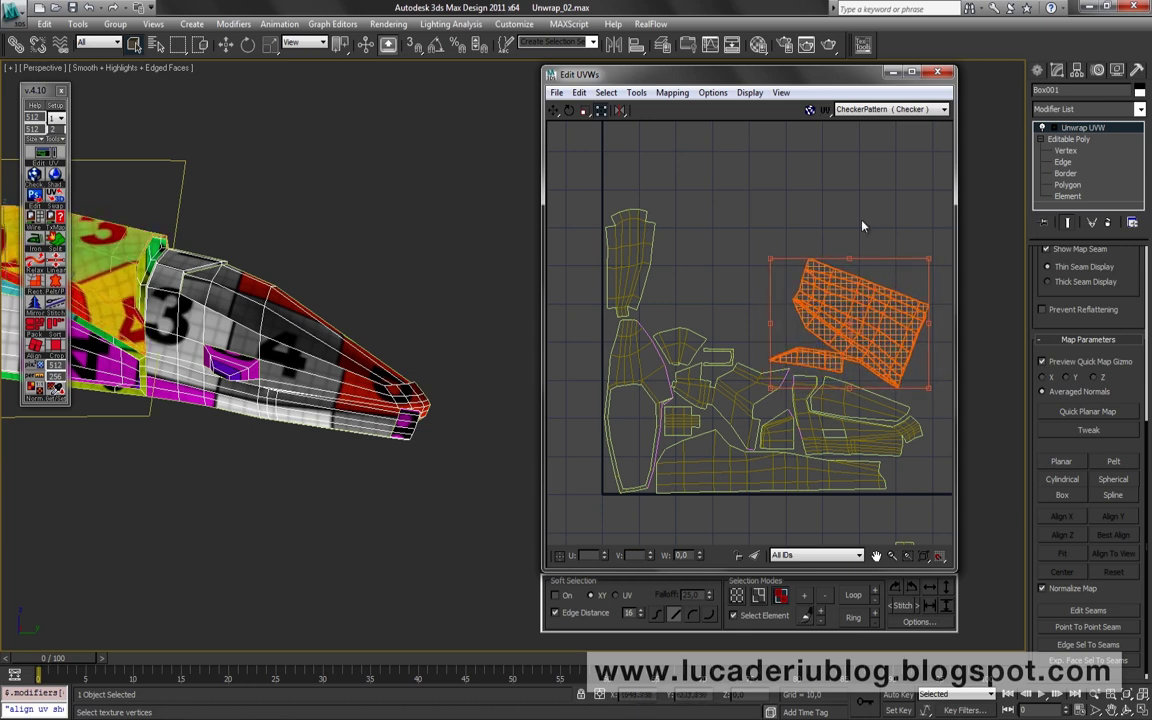
pyautogui.click(864, 226)
pyautogui.scroll(-2, 770, 400)
pyautogui.moveTo(730, 418); pyautogui.dragTo(775, 400, button='middle')
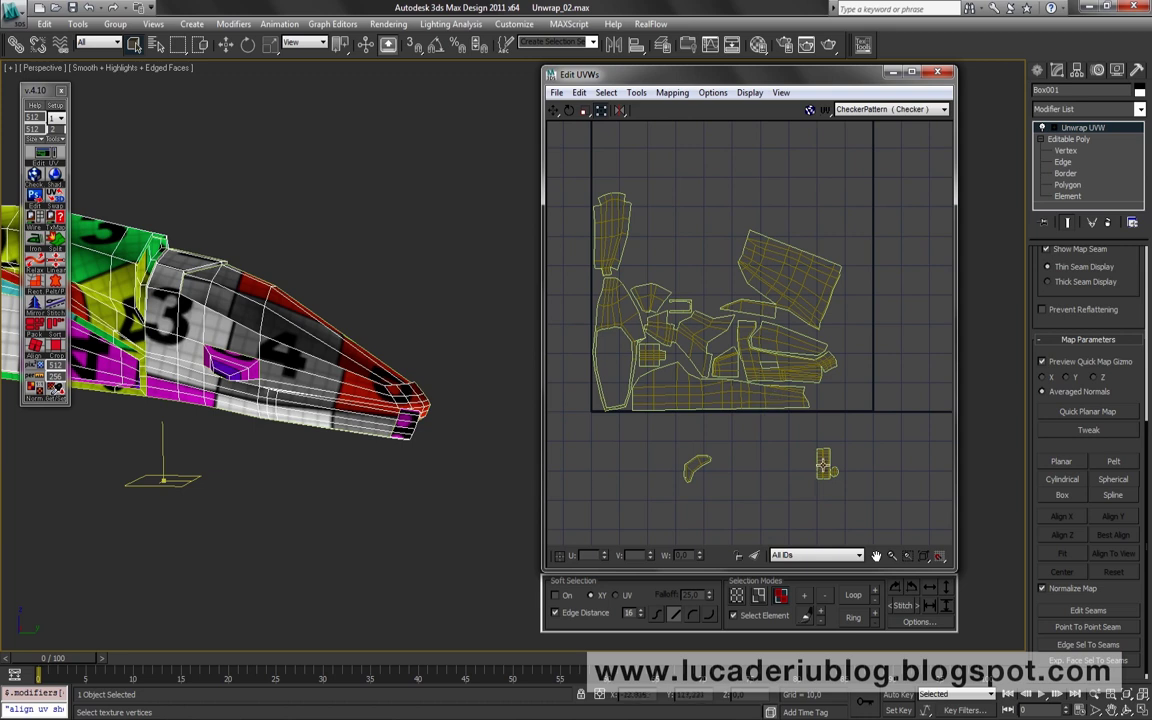
pyautogui.click(784, 344)
pyautogui.moveTo(790, 226); pyautogui.dragTo(729, 208)
pyautogui.hotkey('ctrl', 'z')
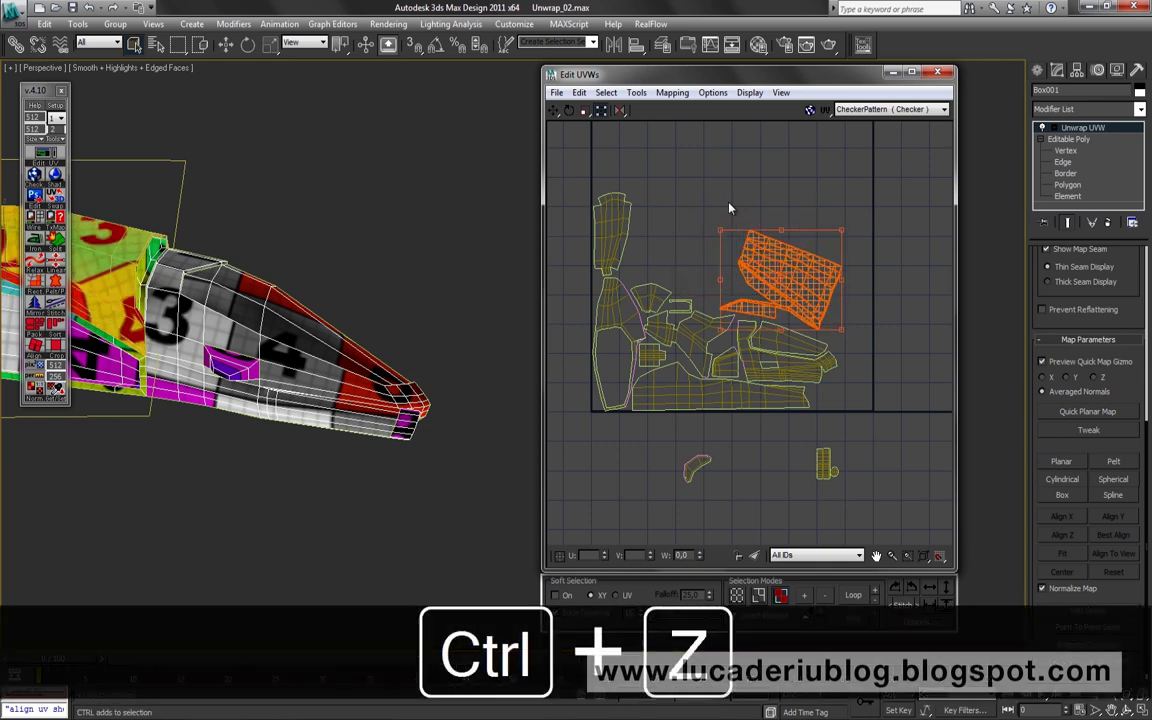
pyautogui.click(784, 198)
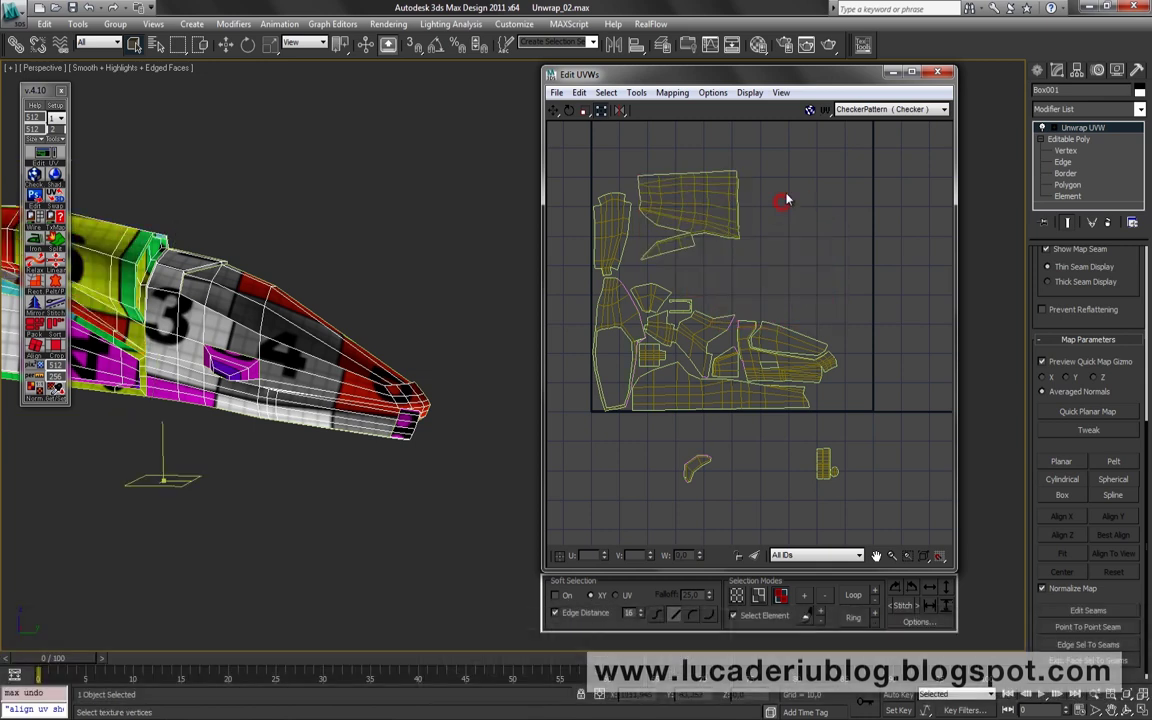
# Move the large upper island left and down
pyautogui.scroll(2, 770, 262)
pyautogui.moveTo(770, 262); pyautogui.dragTo(794, 274, button='middle')
pyautogui.moveTo(640, 303); pyautogui.dragTo(640, 303)
pyautogui.scroll(1, 700, 260)
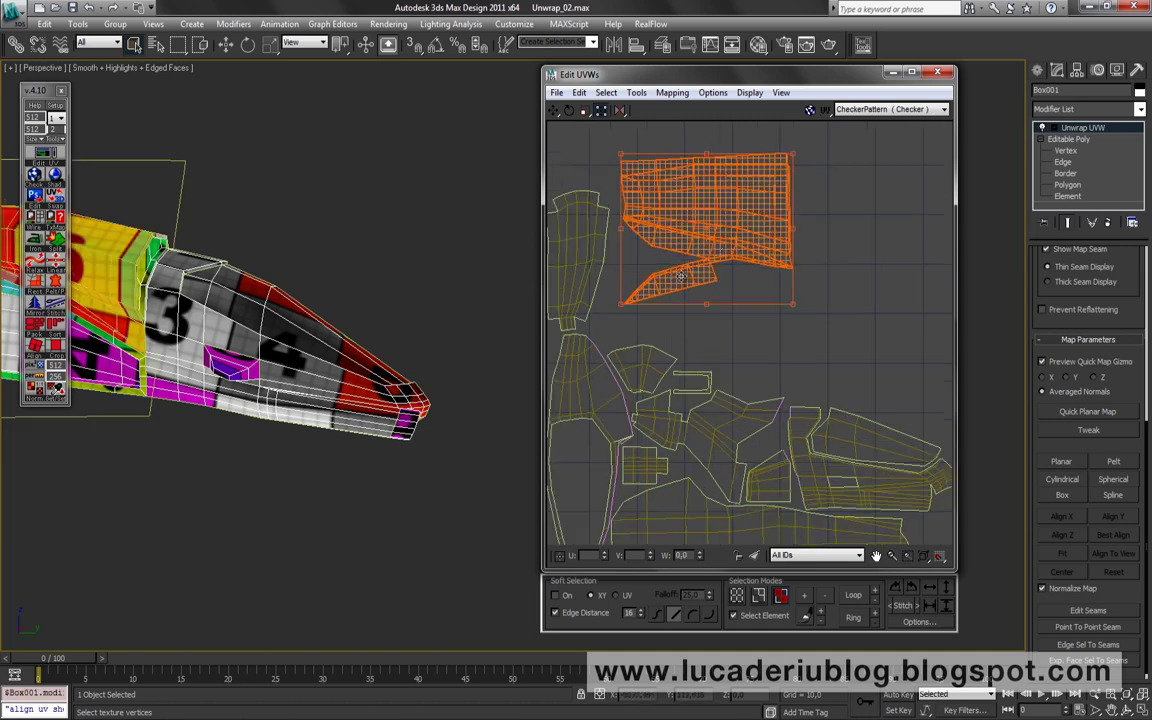
pyautogui.moveTo(722, 259)
pyautogui.mouseDown()
pyautogui.moveTo(719, 270)
pyautogui.moveTo(823, 309)
pyautogui.moveTo(866, 476)
pyautogui.moveTo(827, 390)
pyautogui.moveTo(805, 292)
pyautogui.mouseUp()
pyautogui.scroll(-3, 815, 320)
# Bring the small island from below the square into the layout and select all islands
pyautogui.click(714, 459)
pyautogui.moveTo(714, 459)
pyautogui.mouseDown()
pyautogui.moveTo(763, 312)
pyautogui.moveTo(748, 270)
pyautogui.moveTo(724, 262)
pyautogui.mouseUp()
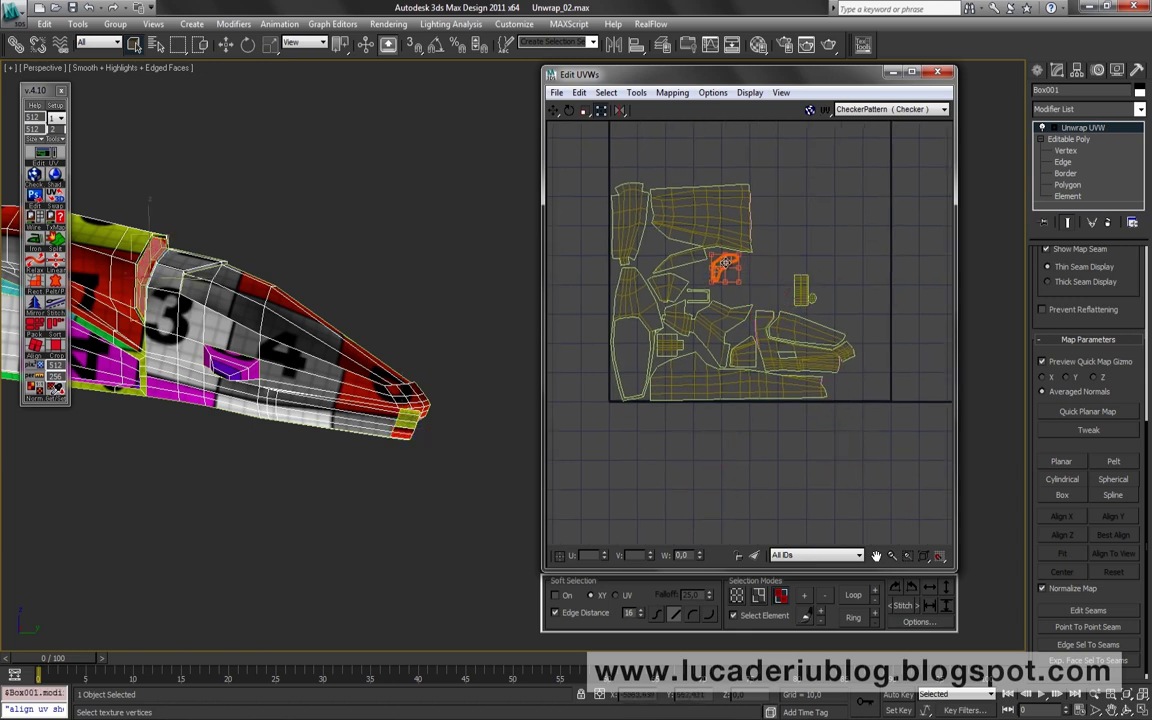
pyautogui.click(818, 239)
pyautogui.moveTo(818, 239); pyautogui.dragTo(830, 257, button='middle')
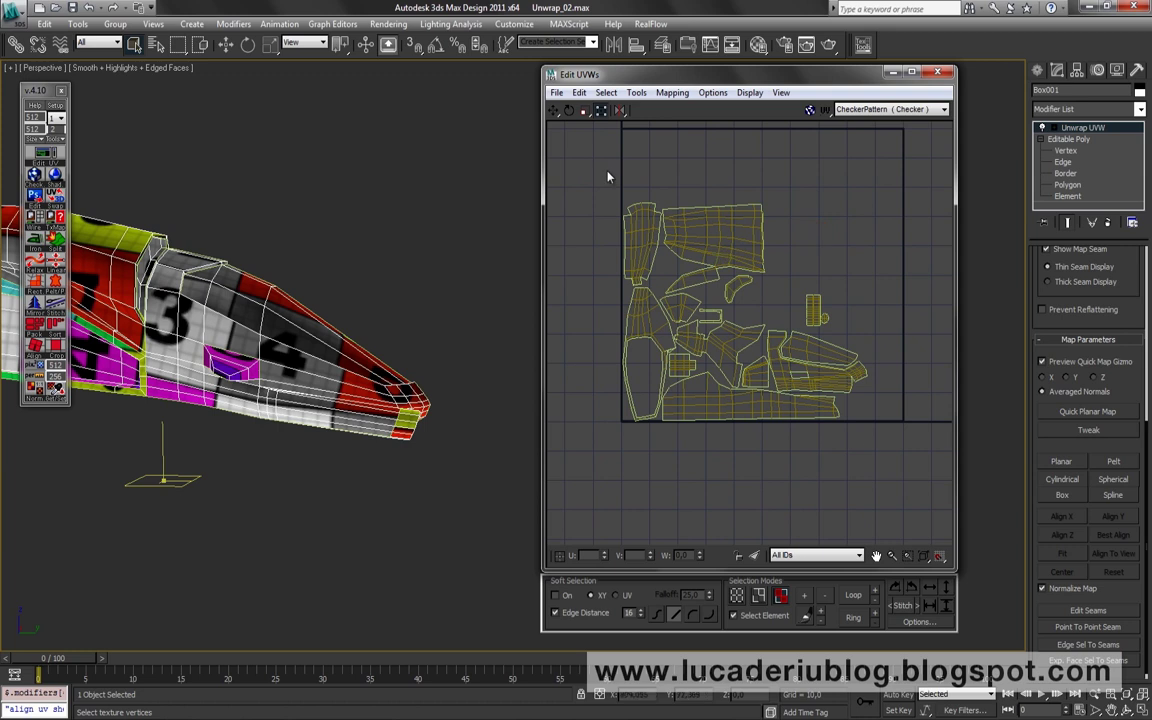
pyautogui.hotkey('ctrl', 'a')
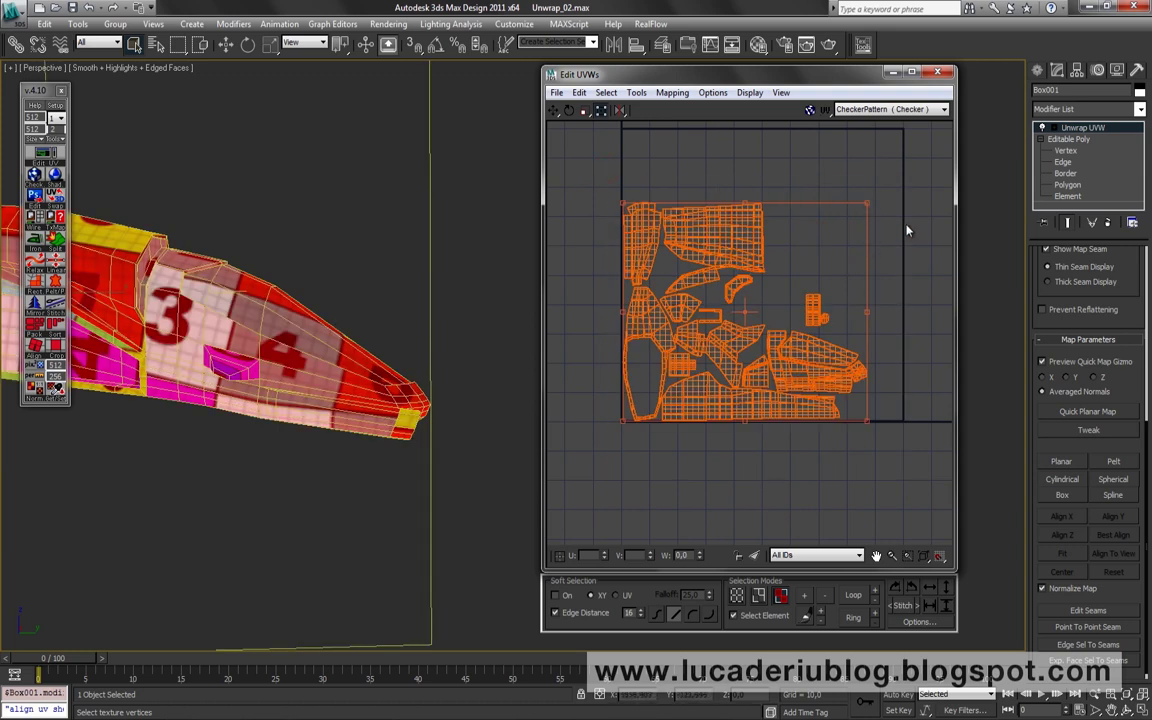
pyautogui.click(907, 231)
# Shift the small square island and thin shell up and right, undoing a left-shell move
pyautogui.scroll(2, 858, 306)
pyautogui.scroll(1, 683, 282)
pyautogui.scroll(2, 700, 330)
pyautogui.scroll(2, 687, 411)
pyautogui.moveTo(786, 346); pyautogui.dragTo(848, 283)
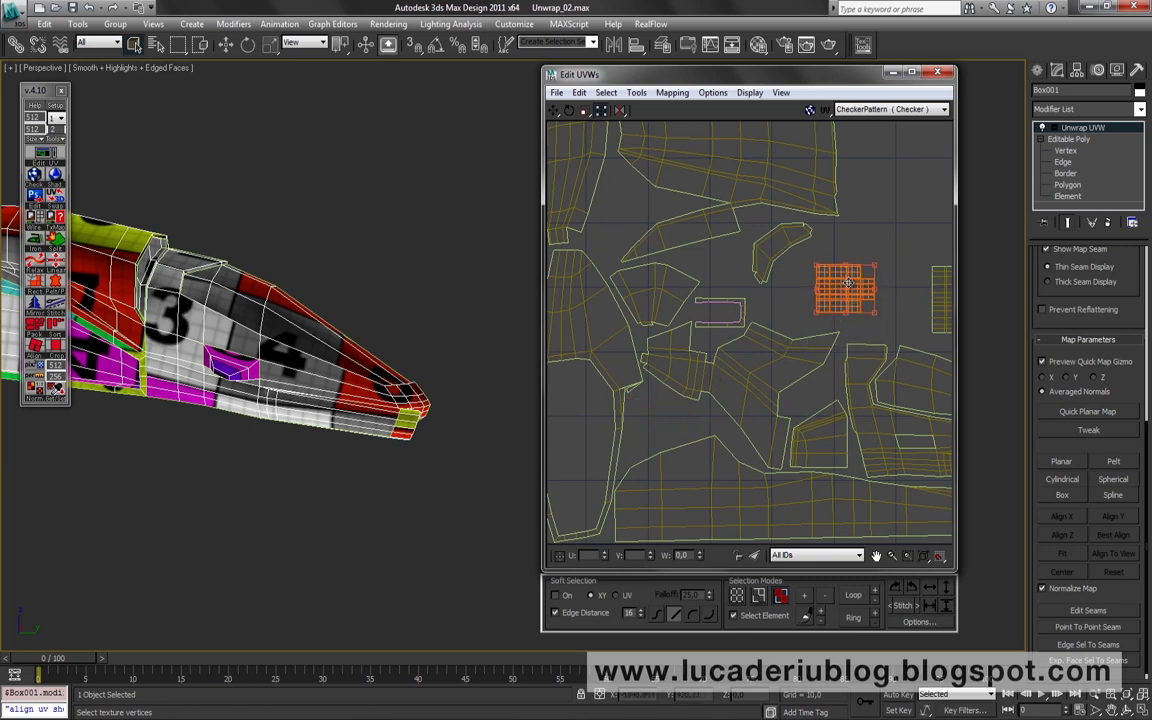
pyautogui.moveTo(737, 310); pyautogui.dragTo(890, 241)
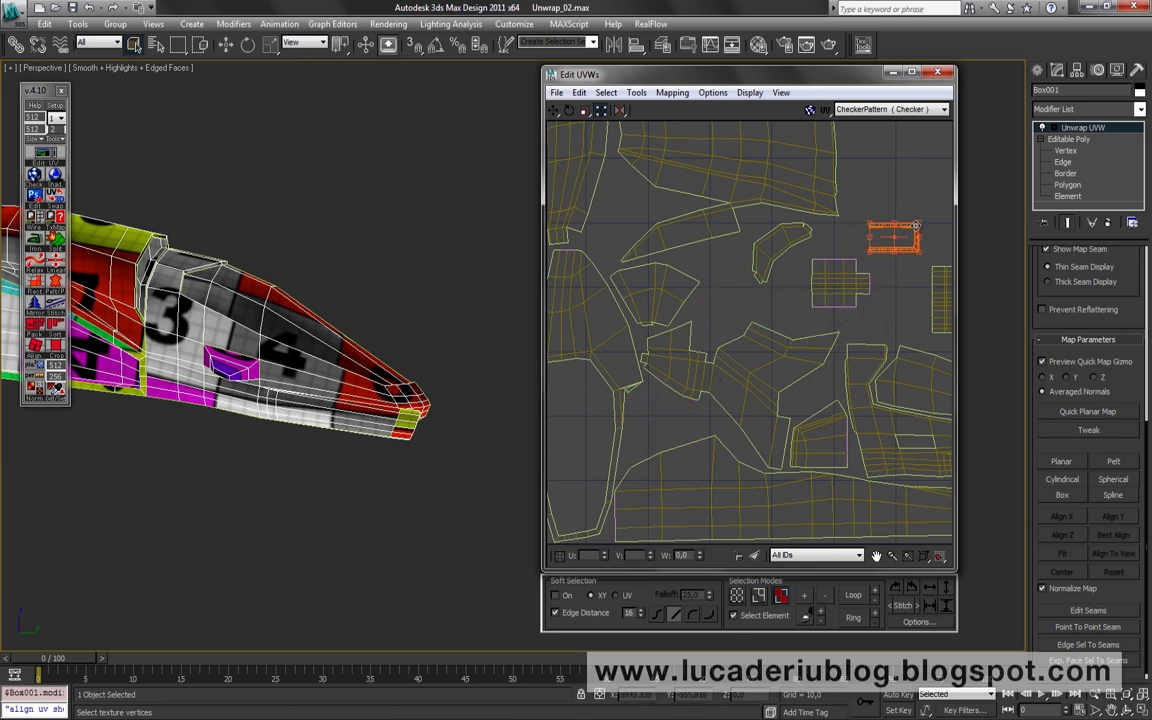
pyautogui.scroll(-2, 635, 274)
pyautogui.scroll(-2, 588, 311)
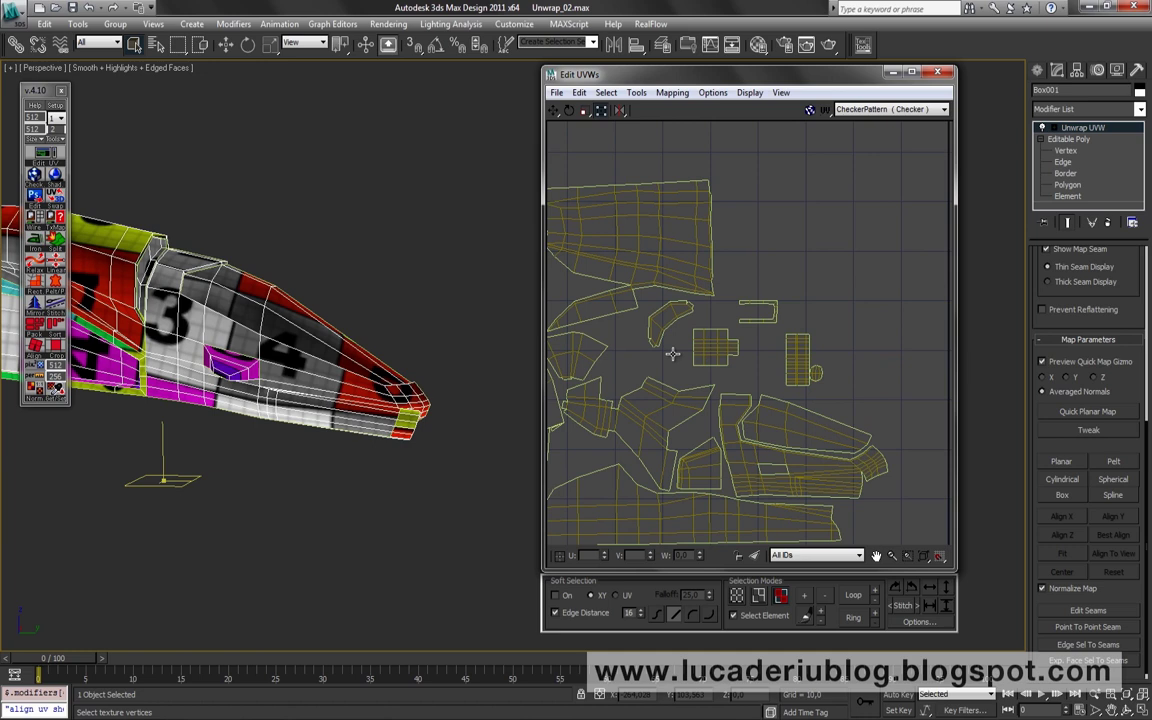
pyautogui.scroll(-1, 740, 430)
pyautogui.scroll(-1, 822, 395)
pyautogui.moveTo(628, 409); pyautogui.dragTo(677, 343)
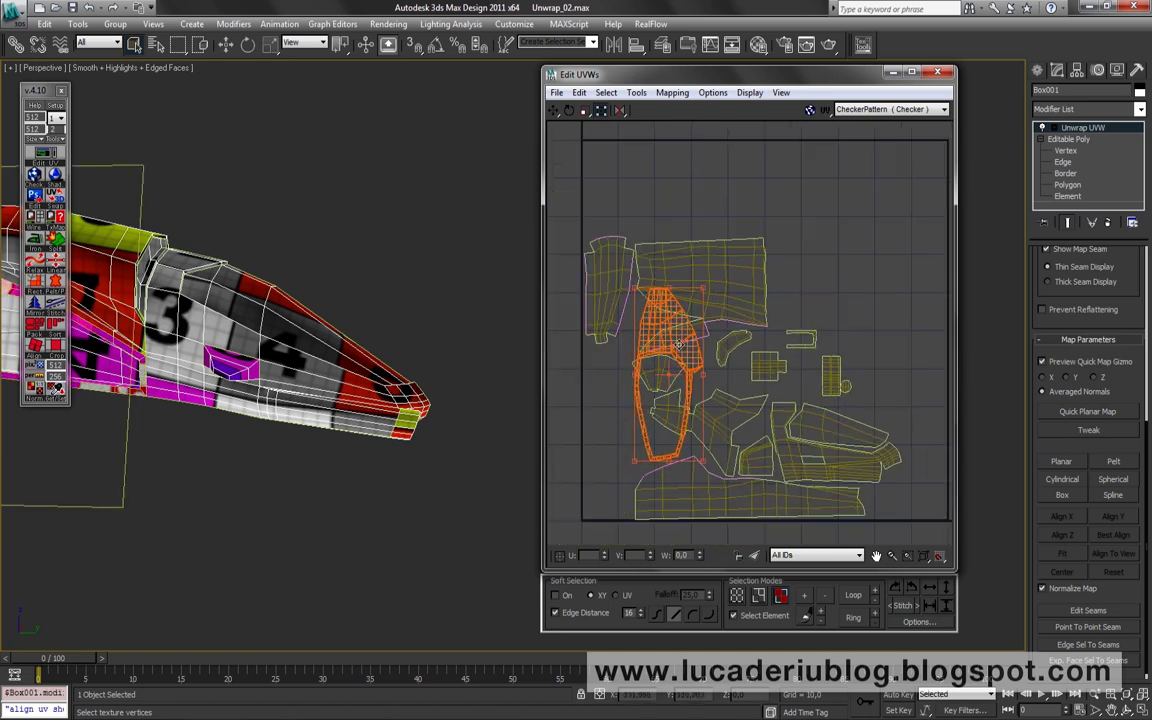
pyautogui.hotkey('ctrl', 'z')
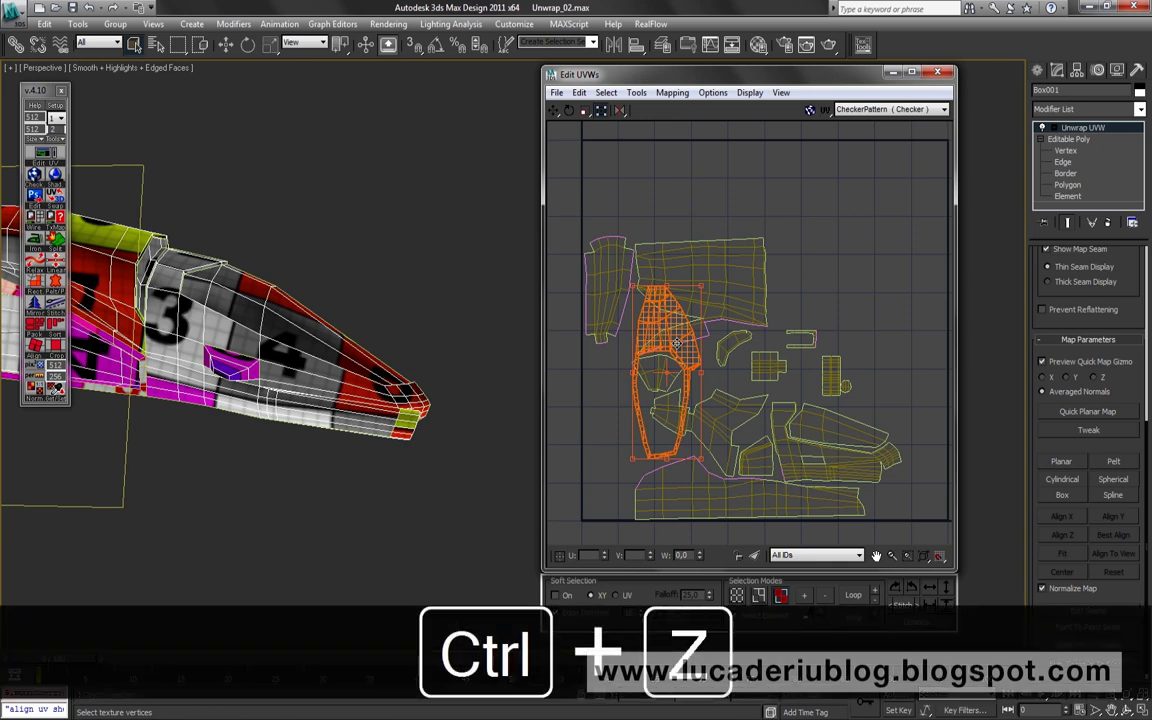
pyautogui.hotkey('ctrl', 'z')
pyautogui.hotkey('ctrl', 'z')
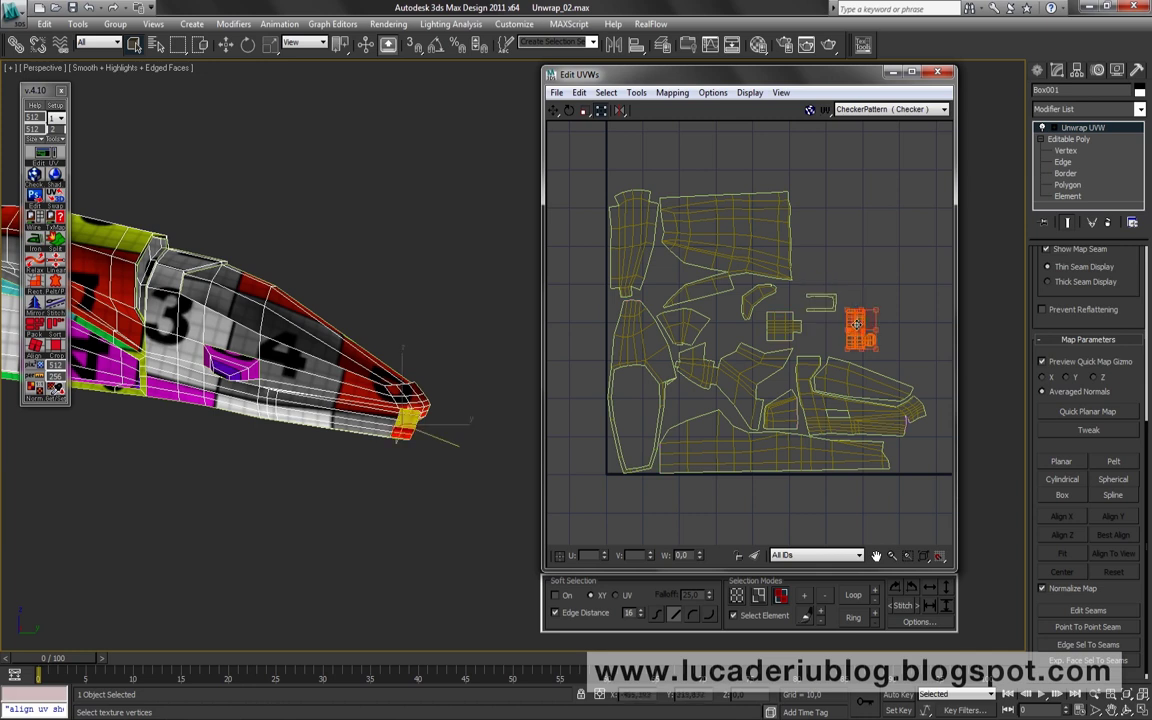
# Position the large top shell and select it with the narrow left shell
pyautogui.scroll(2, 852, 325)
pyautogui.moveTo(750, 170); pyautogui.dragTo(712, 195)
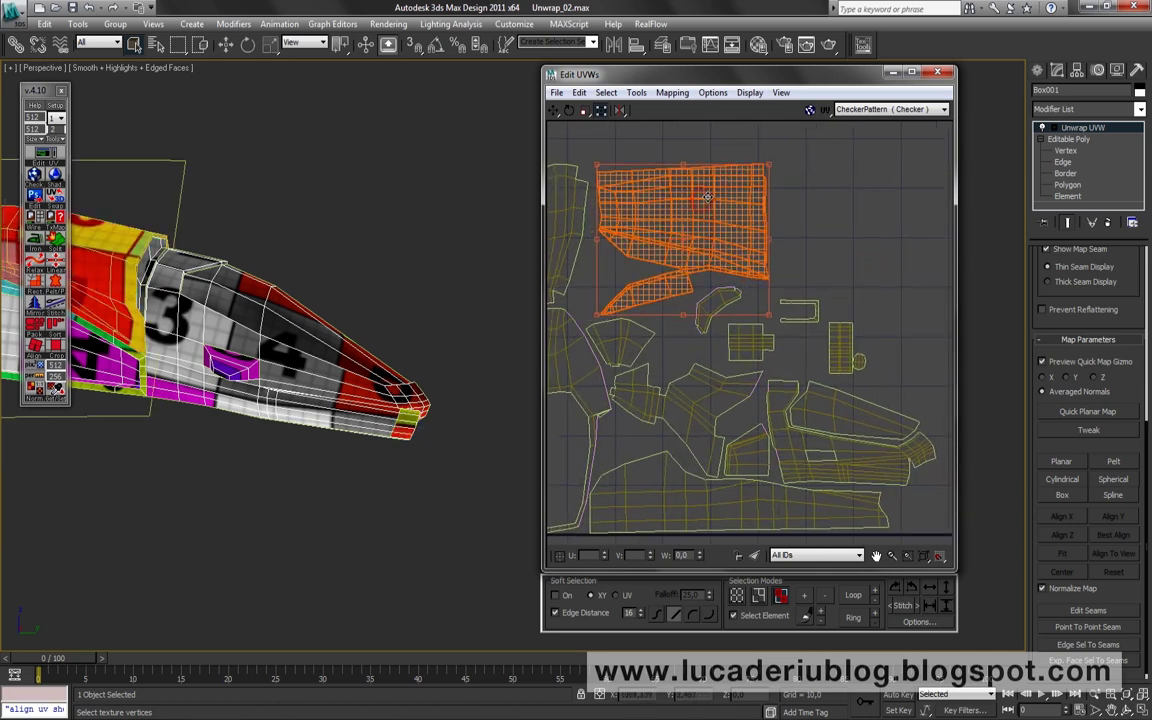
pyautogui.moveTo(817, 202); pyautogui.dragTo(907, 192, button='middle')
pyautogui.click(657, 210)
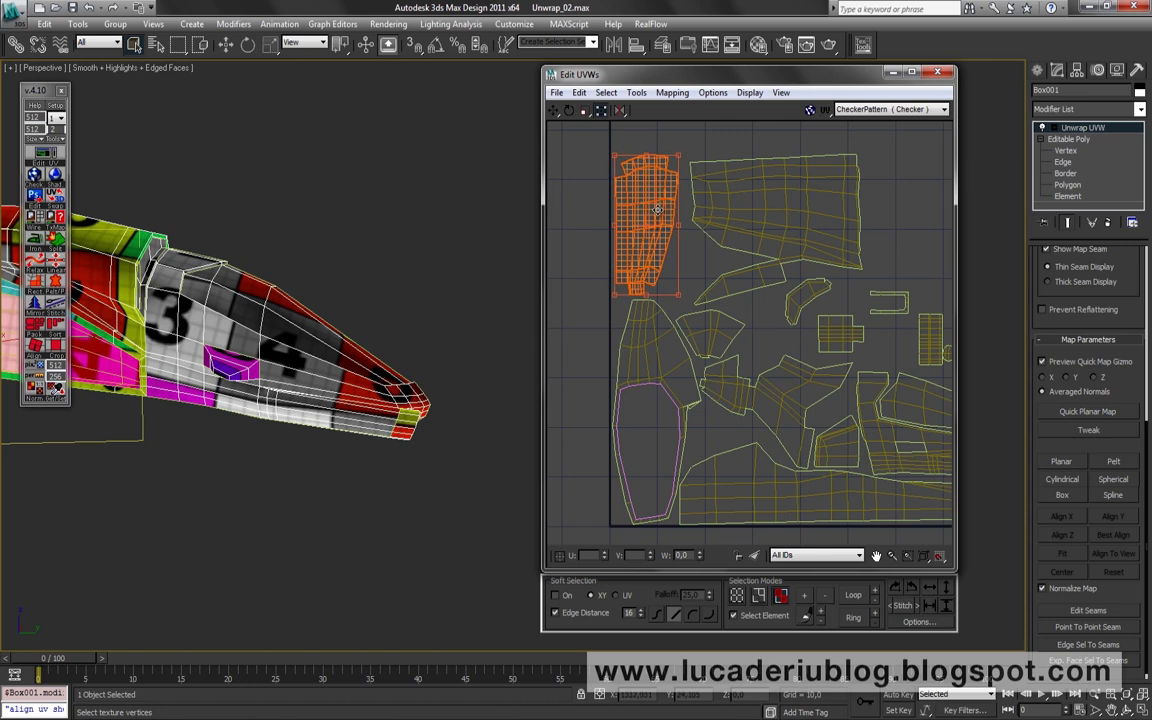
pyautogui.moveTo(903, 259); pyautogui.dragTo(633, 160)
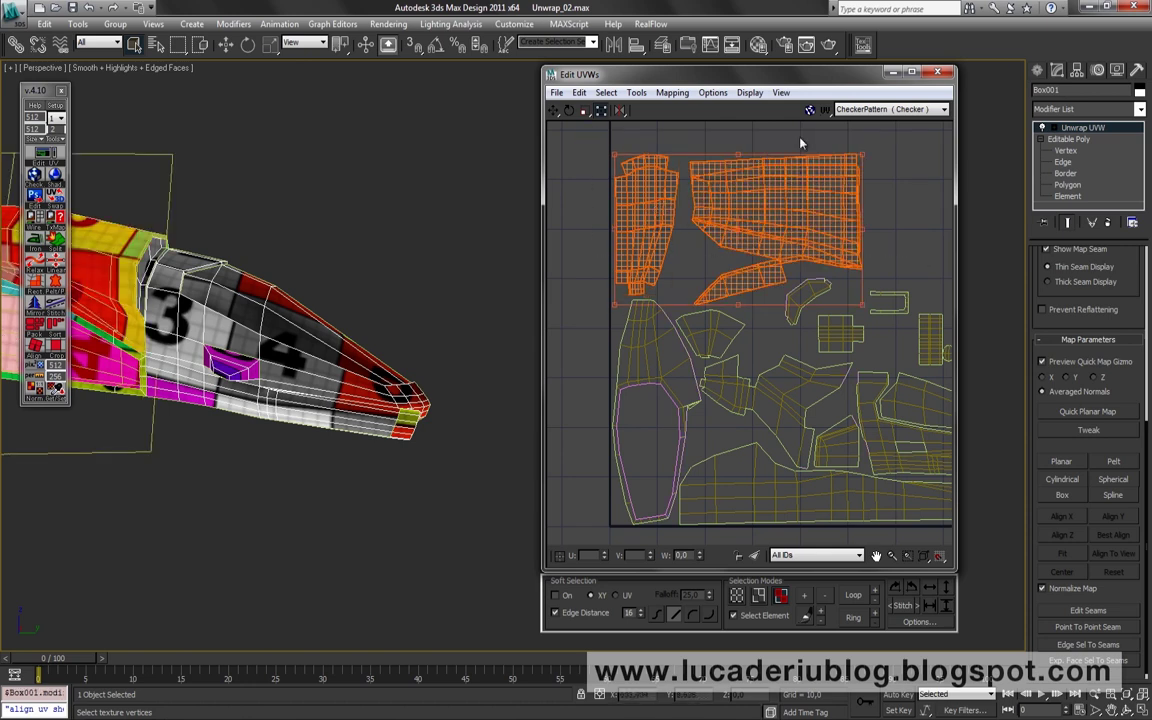
pyautogui.click(905, 200)
pyautogui.hotkey('ctrl', 'z')
pyautogui.scroll(-2, 916, 240)
pyautogui.scroll(-2, 854, 283)
pyautogui.scroll(-2, 764, 458)
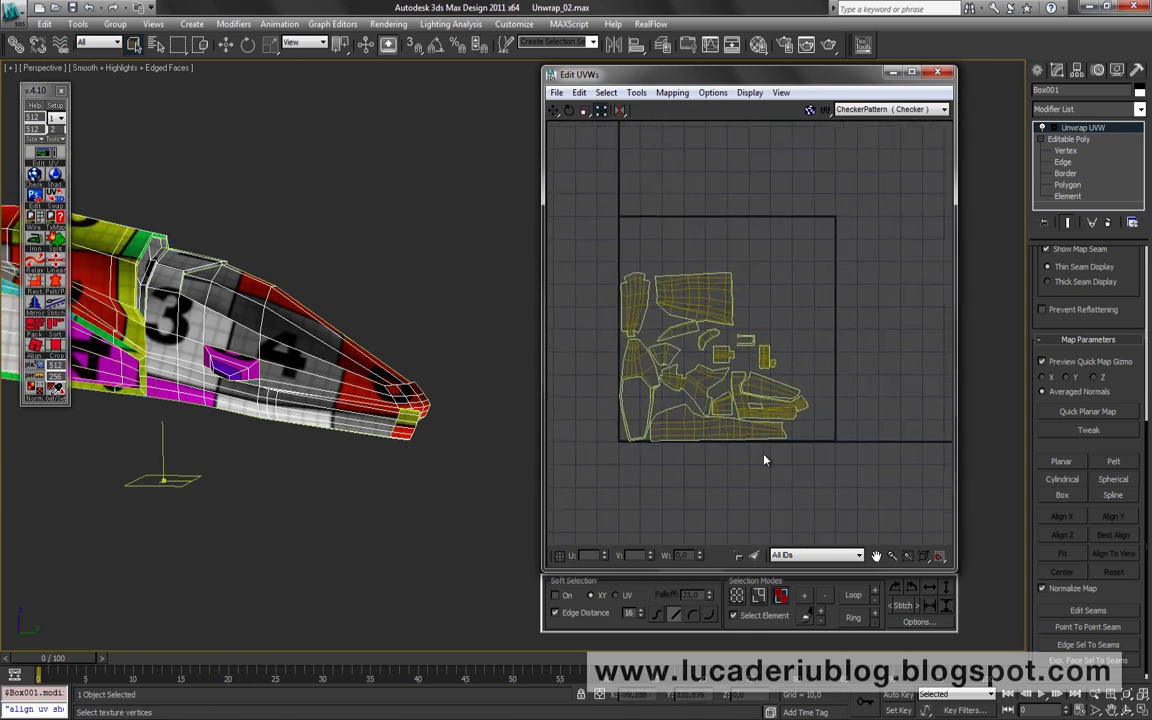
pyautogui.scroll(-3, 808, 505)
pyautogui.scroll(3, 788, 344)
# Select all the UV shells, then pick individual small shells to inspect them
pyautogui.hotkey('ctrl', 'a')
pyautogui.moveTo(688, 181); pyautogui.dragTo(787, 429, button='middle')
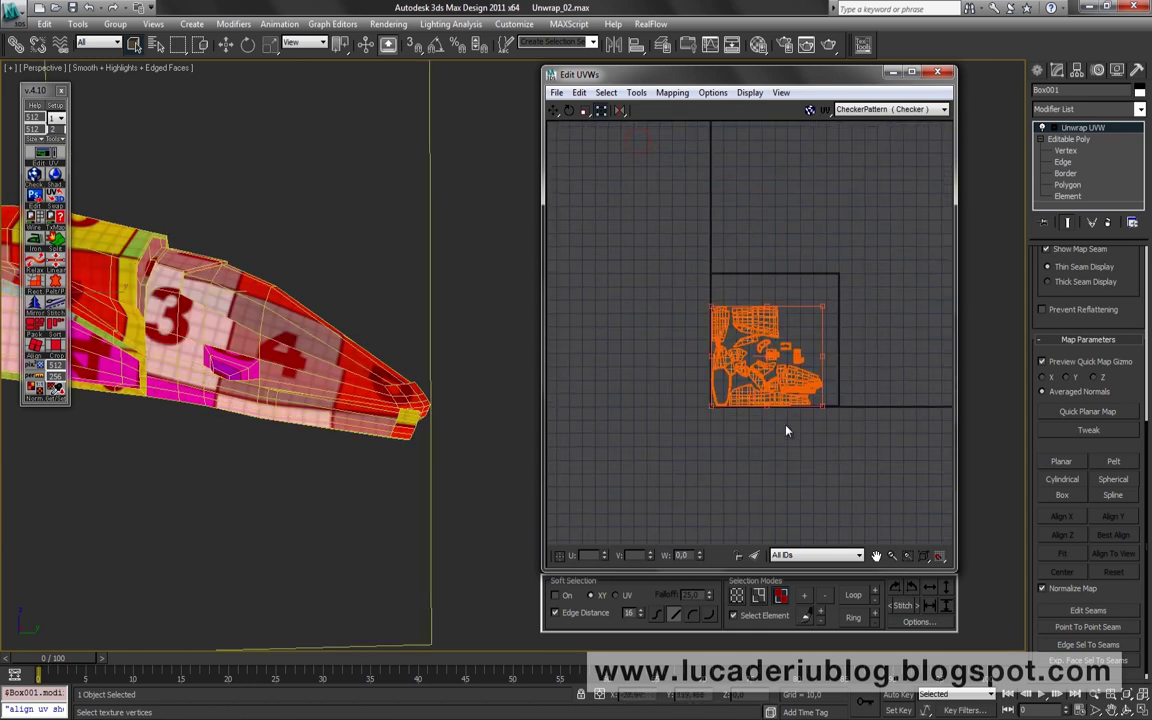
pyautogui.scroll(2, 787, 429)
pyautogui.scroll(2, 787, 429)
pyautogui.click(818, 432)
pyautogui.click(697, 298)
pyautogui.click(736, 437)
pyautogui.scroll(1, 680, 250)
pyautogui.scroll(2, 680, 250)
pyautogui.scroll(1, 674, 244)
pyautogui.click(653, 240)
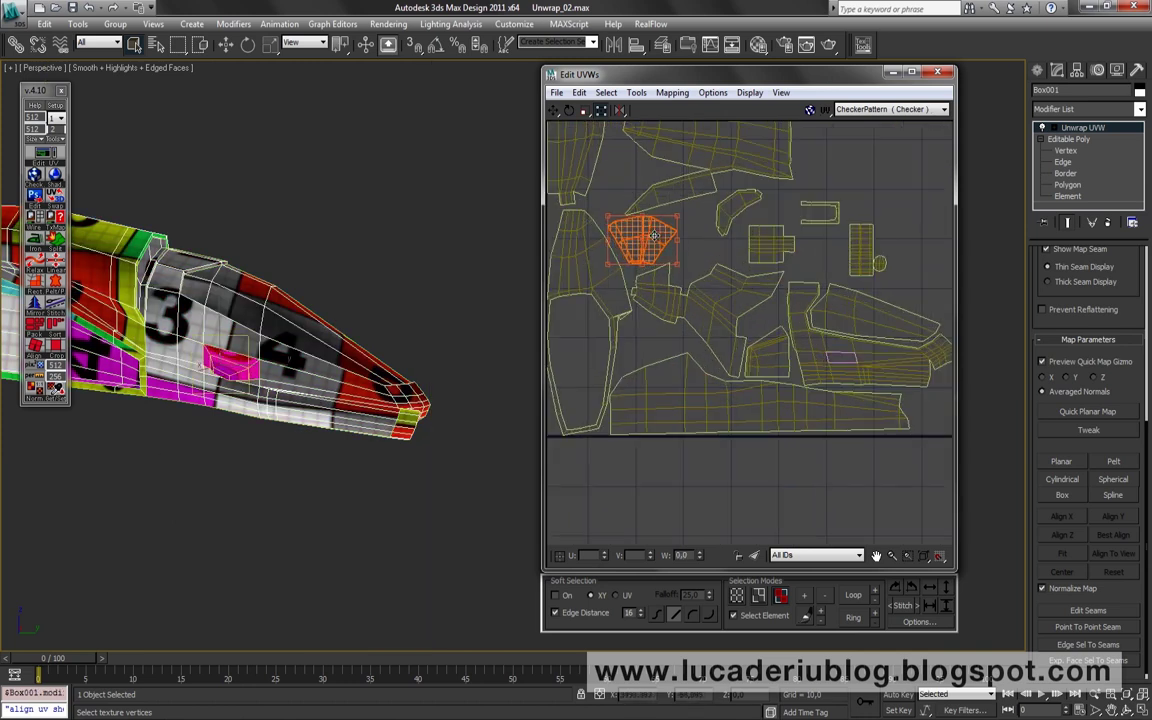
pyautogui.click(855, 147)
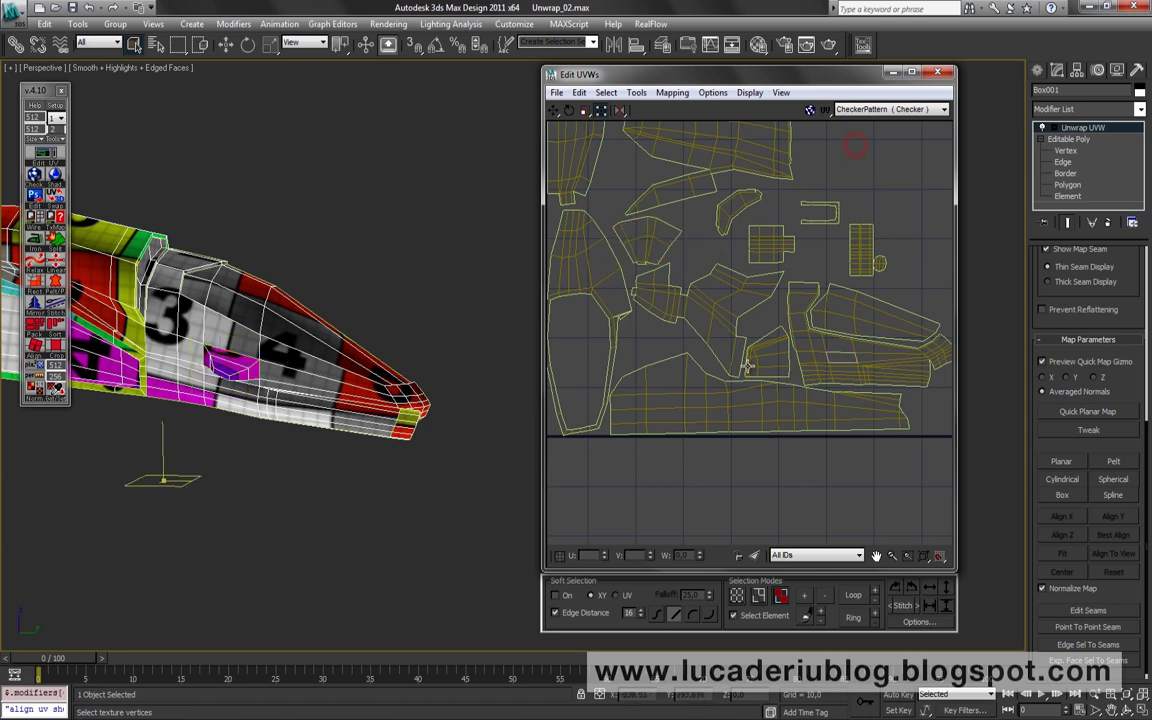
# Inspect the upper-right shells and the tall left shell by selecting each as an element
pyautogui.scroll(2, 826, 390)
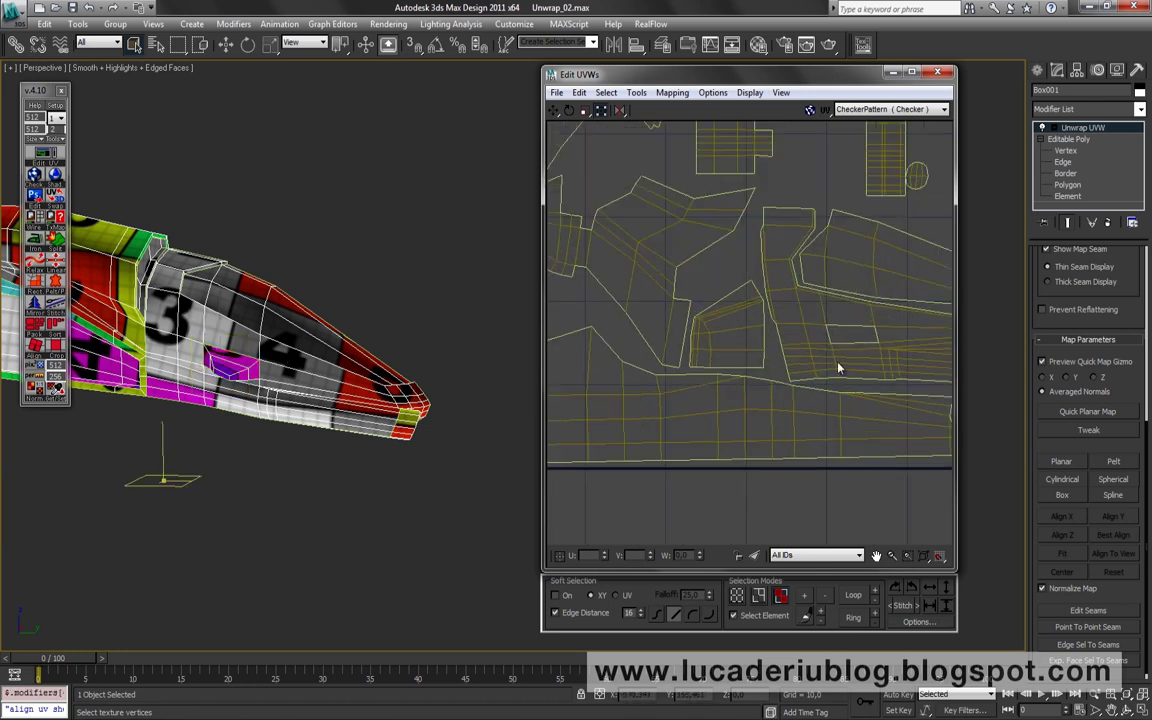
pyautogui.click(838, 362)
pyautogui.click(836, 200)
pyautogui.click(862, 252)
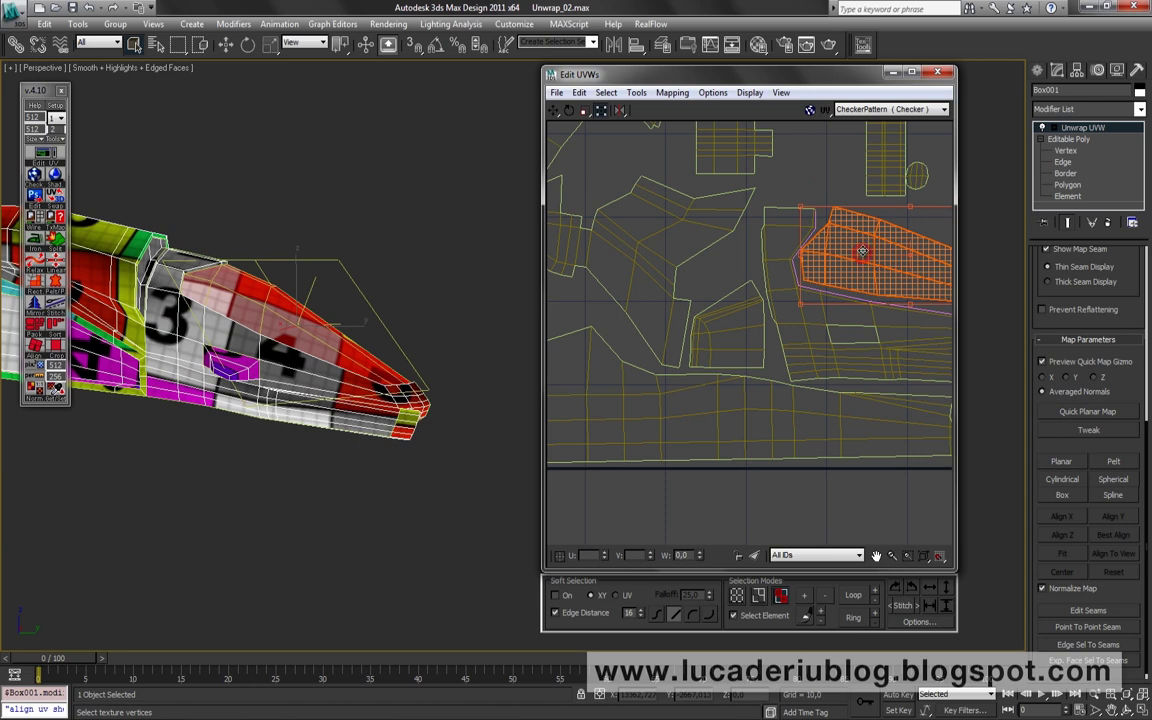
pyautogui.scroll(2, 702, 257)
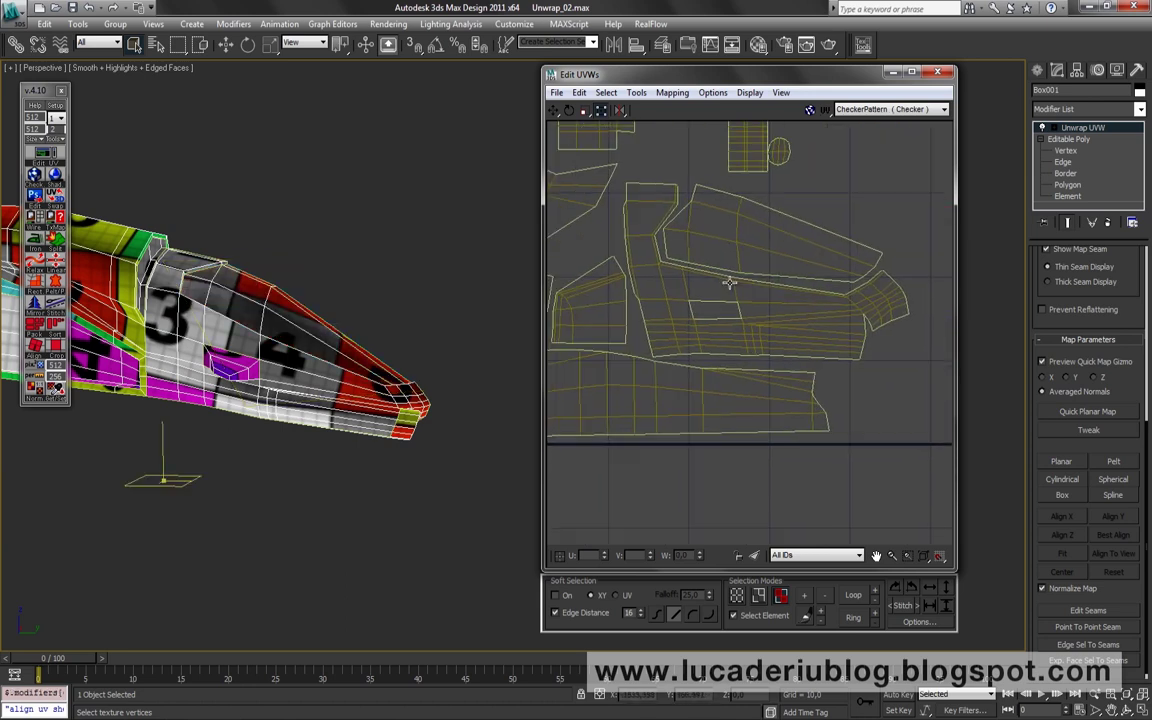
pyautogui.scroll(-2, 764, 239)
pyautogui.click(875, 175)
pyautogui.scroll(2, 791, 264)
pyautogui.moveTo(719, 309)
pyautogui.mouseDown(button='middle')
pyautogui.moveTo(784, 321)
pyautogui.moveTo(733, 411)
pyautogui.moveTo(682, 409)
pyautogui.mouseUp(button='middle')
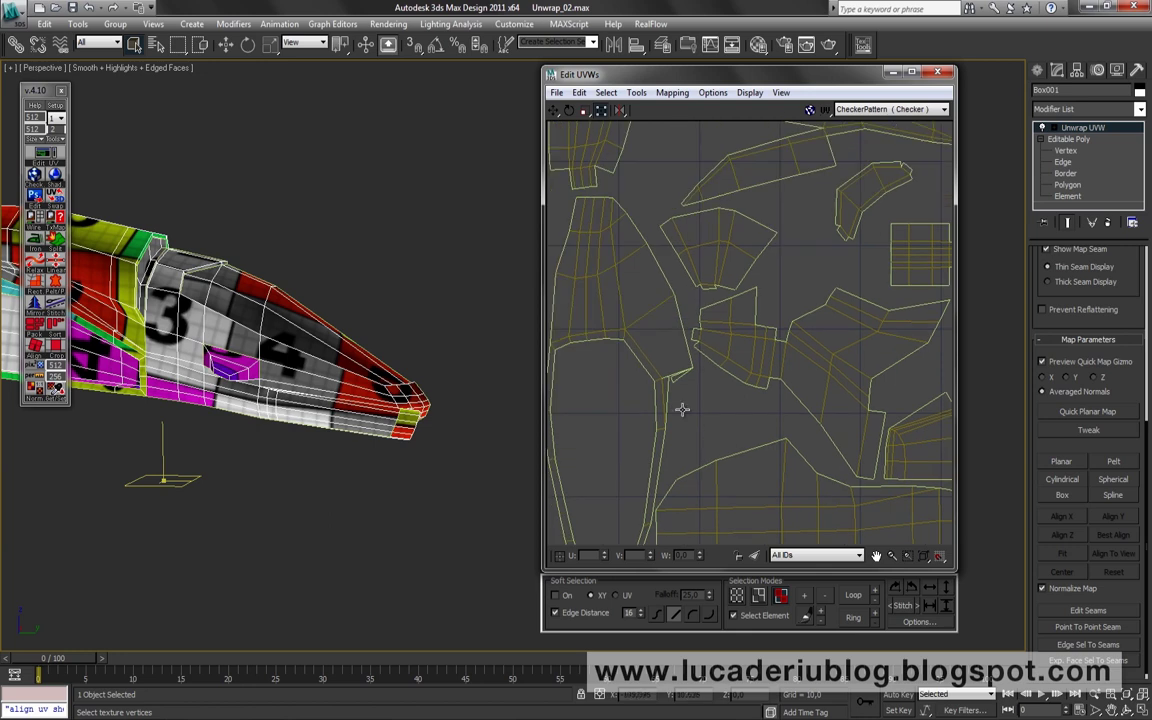
pyautogui.click(652, 355)
pyautogui.moveTo(613, 373); pyautogui.dragTo(650, 397, button='middle')
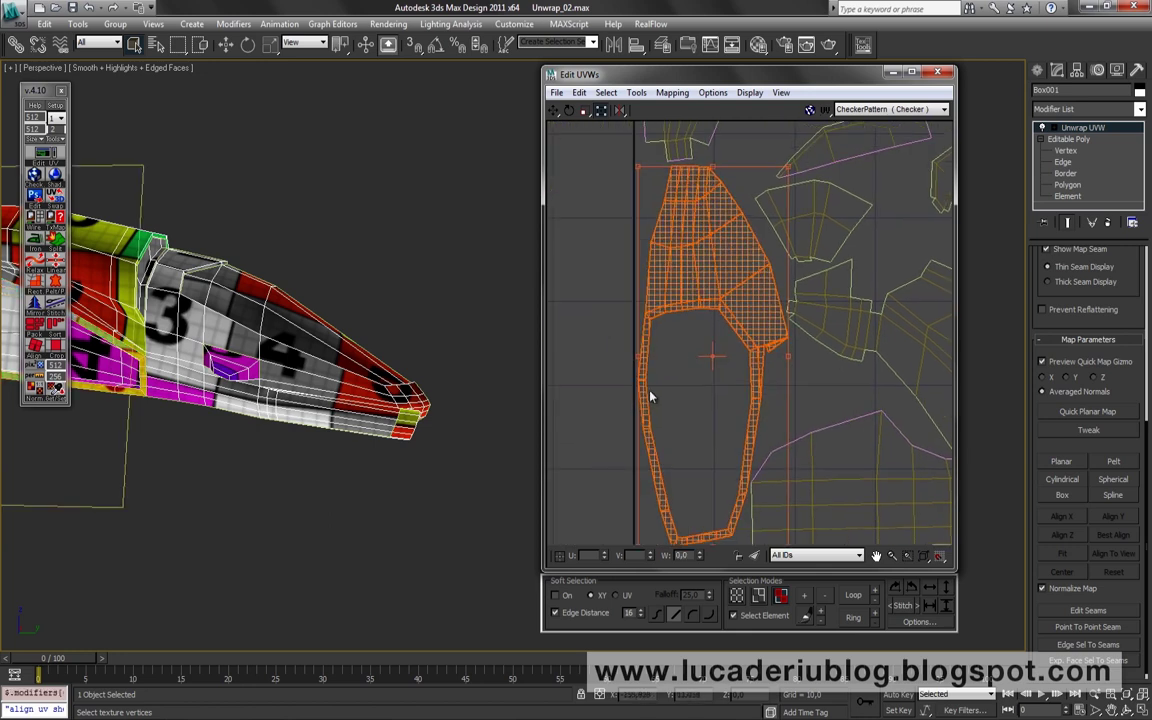
pyautogui.click(604, 399)
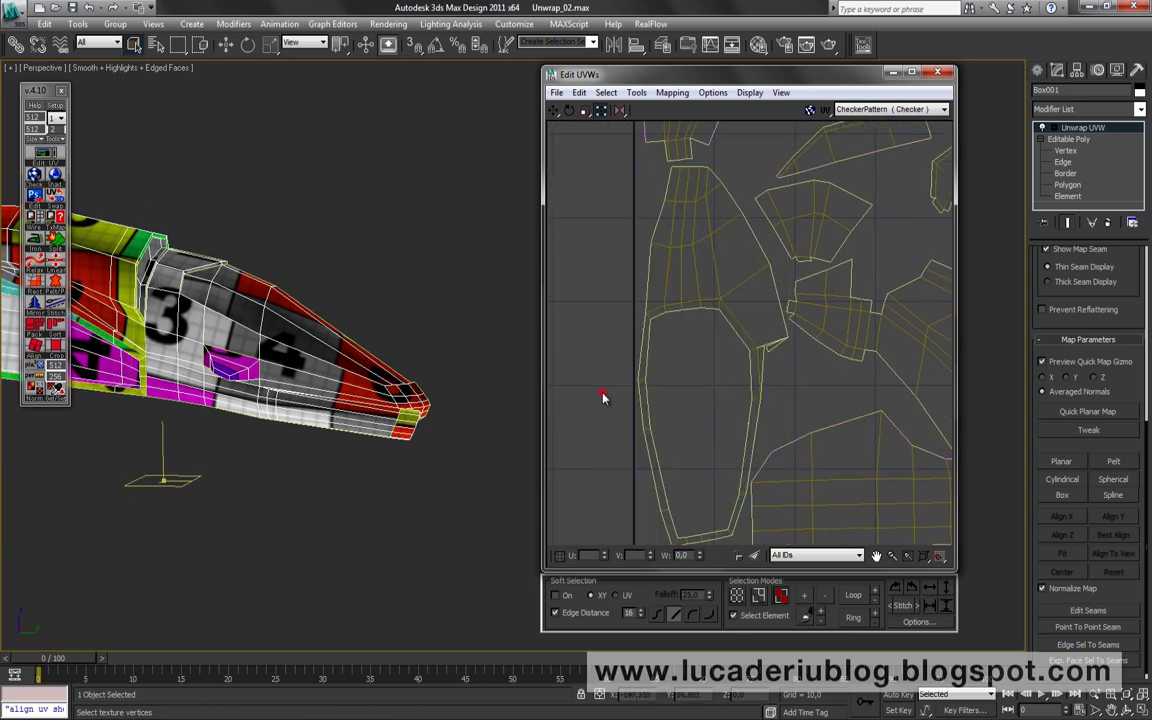
# Scale all the UV shells down together so the layout fits the square
pyautogui.hotkey('ctrl', 'a')
pyautogui.scroll(4, 637, 411)
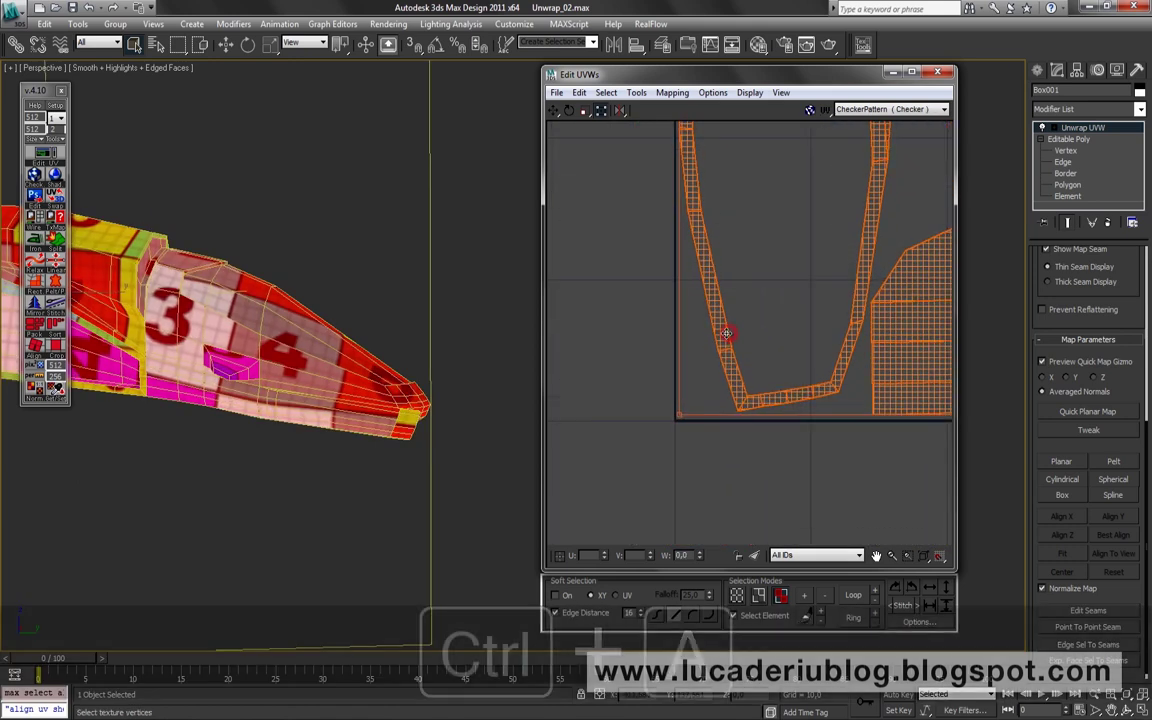
pyautogui.scroll(-3, 726, 336)
pyautogui.scroll(-3, 726, 336)
pyautogui.moveTo(779, 288); pyautogui.dragTo(774, 249)
pyautogui.click(812, 263)
# Move a small shell to the lower left of the layout
pyautogui.scroll(2, 848, 322)
pyautogui.moveTo(848, 322); pyautogui.dragTo(901, 225, button='middle')
pyautogui.moveTo(812, 187)
pyautogui.mouseDown()
pyautogui.moveTo(627, 327)
pyautogui.moveTo(614, 322)
pyautogui.mouseUp()
pyautogui.moveTo(763, 262)
pyautogui.mouseDown(button='middle')
pyautogui.moveTo(766, 319)
pyautogui.moveTo(751, 371)
pyautogui.moveTo(651, 372)
pyautogui.mouseUp(button='middle')
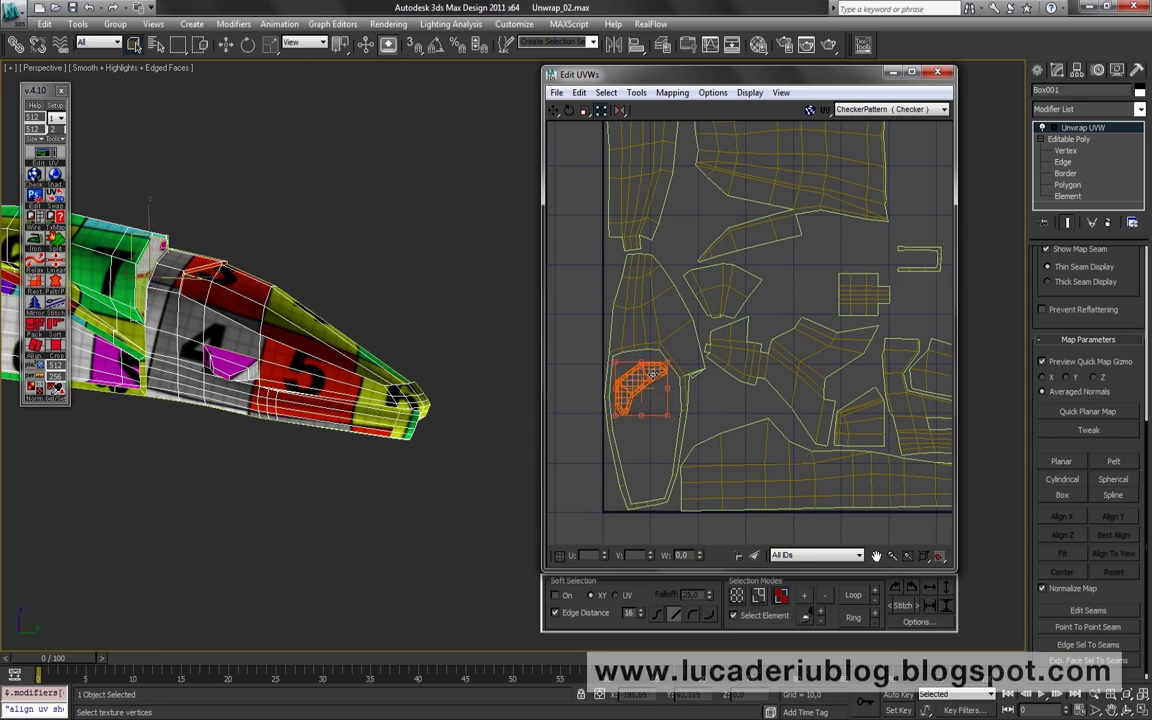
pyautogui.click(812, 290)
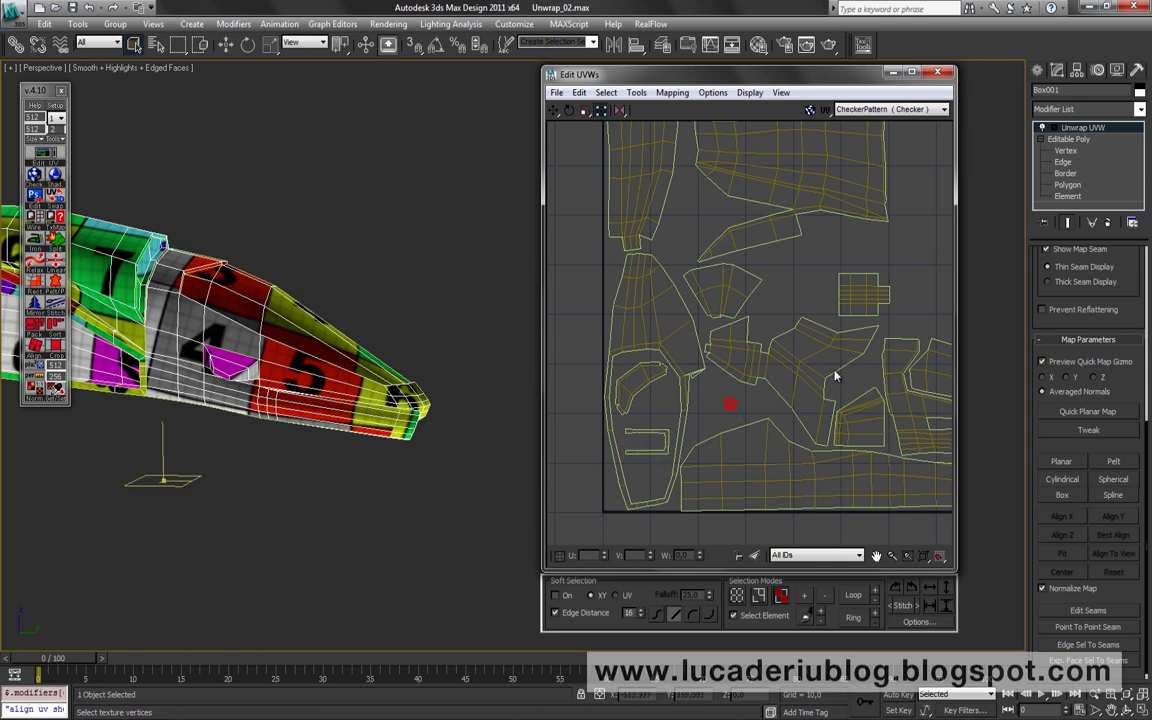
# Move the two small shells to the top and the large shell right and down
pyautogui.moveTo(836, 376); pyautogui.dragTo(825, 316, button='middle')
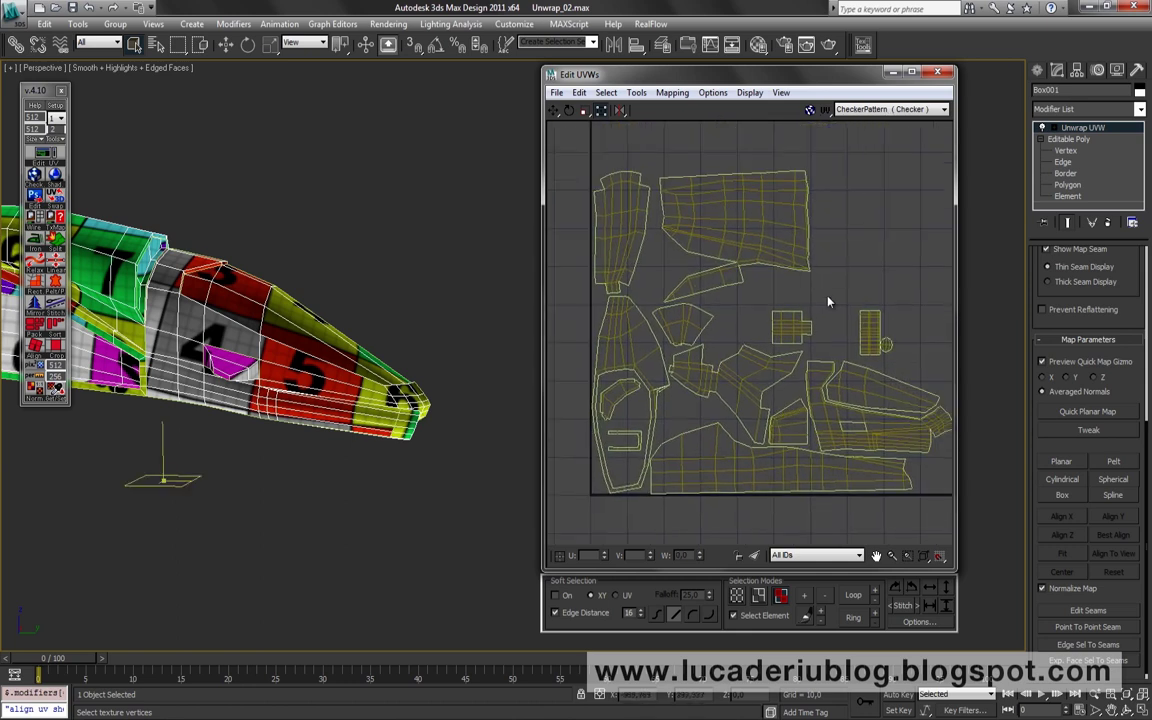
pyautogui.moveTo(795, 363); pyautogui.dragTo(853, 176)
pyautogui.moveTo(870, 372)
pyautogui.mouseDown()
pyautogui.moveTo(906, 258)
pyautogui.moveTo(913, 150)
pyautogui.mouseUp()
pyautogui.moveTo(753, 245); pyautogui.dragTo(902, 332)
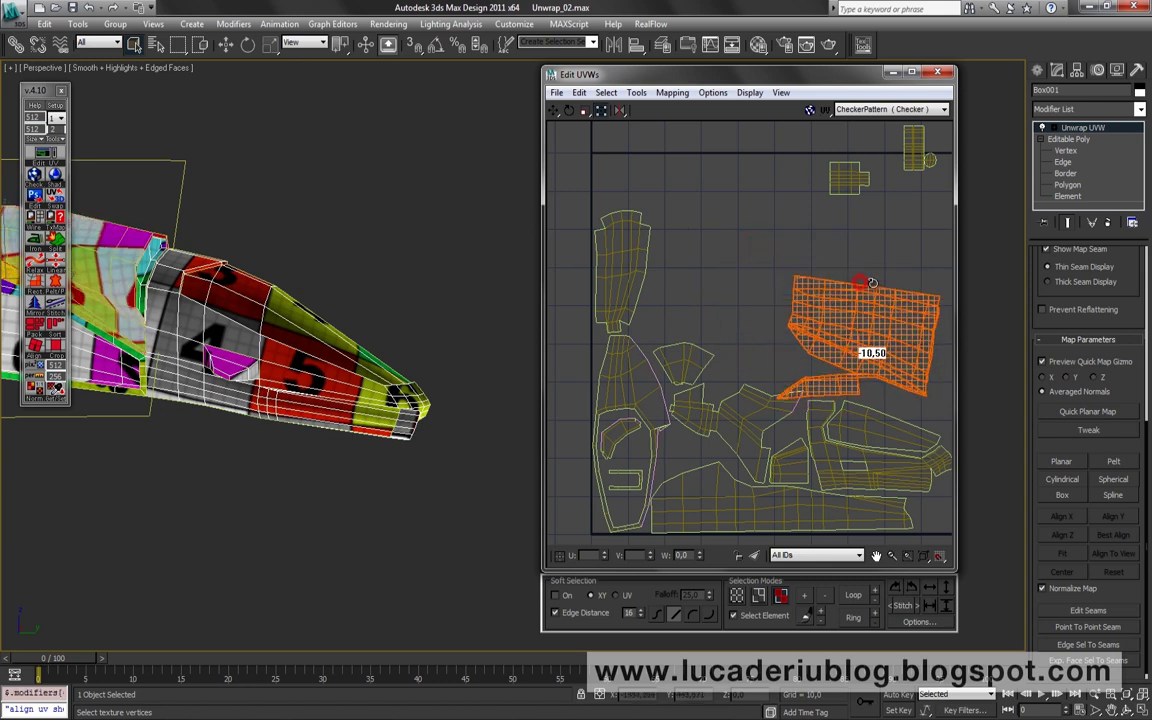
# Rotate the tall left shell about 92° to horizontal and place it above the lower shells
pyautogui.click(763, 267)
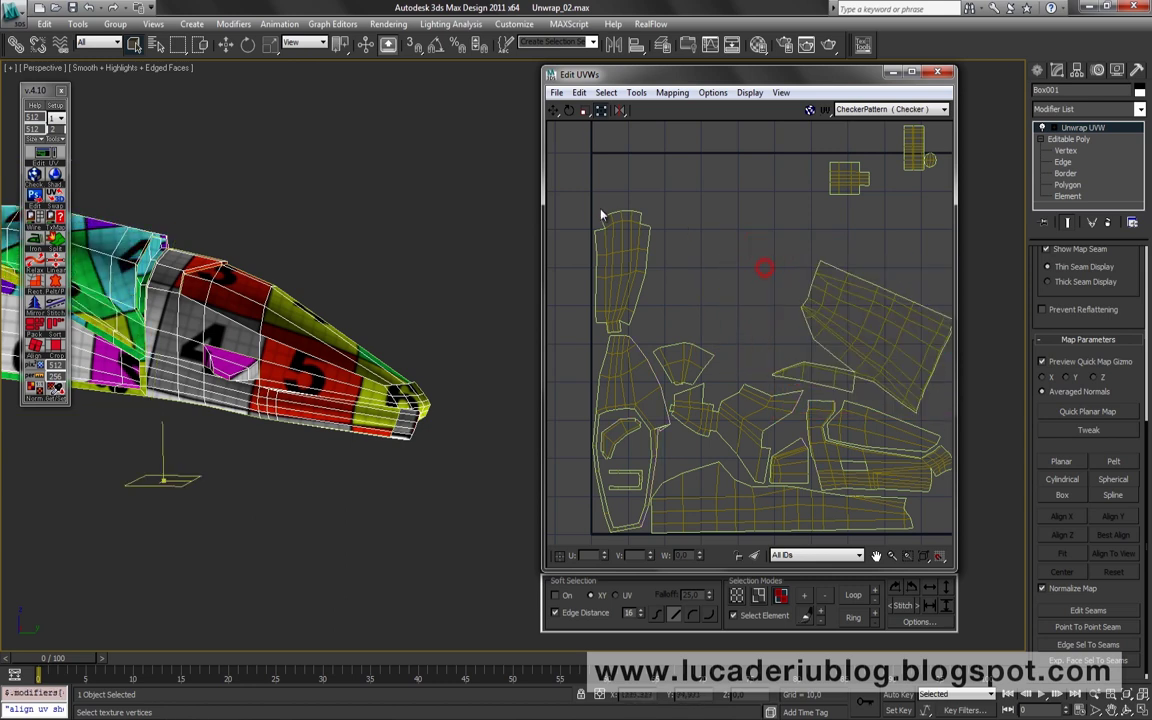
pyautogui.click(628, 236)
pyautogui.moveTo(622, 211)
pyautogui.mouseDown()
pyautogui.moveTo(586, 238)
pyautogui.moveTo(575, 273)
pyautogui.mouseUp()
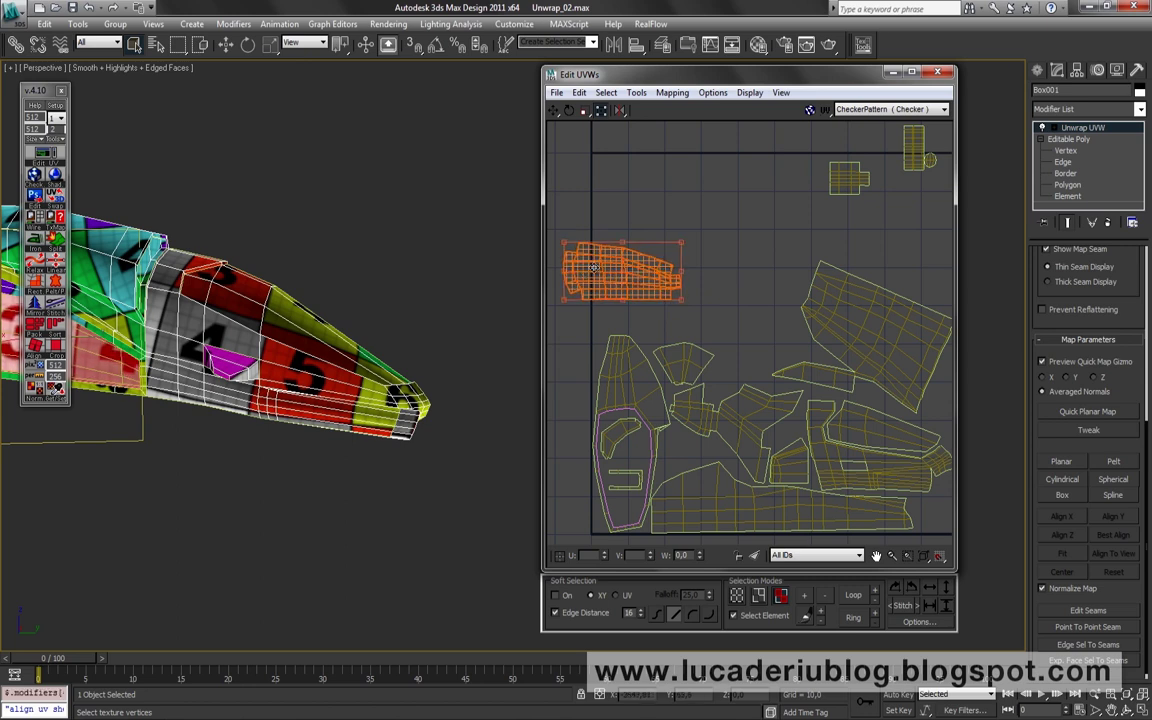
pyautogui.moveTo(593, 267); pyautogui.dragTo(627, 298)
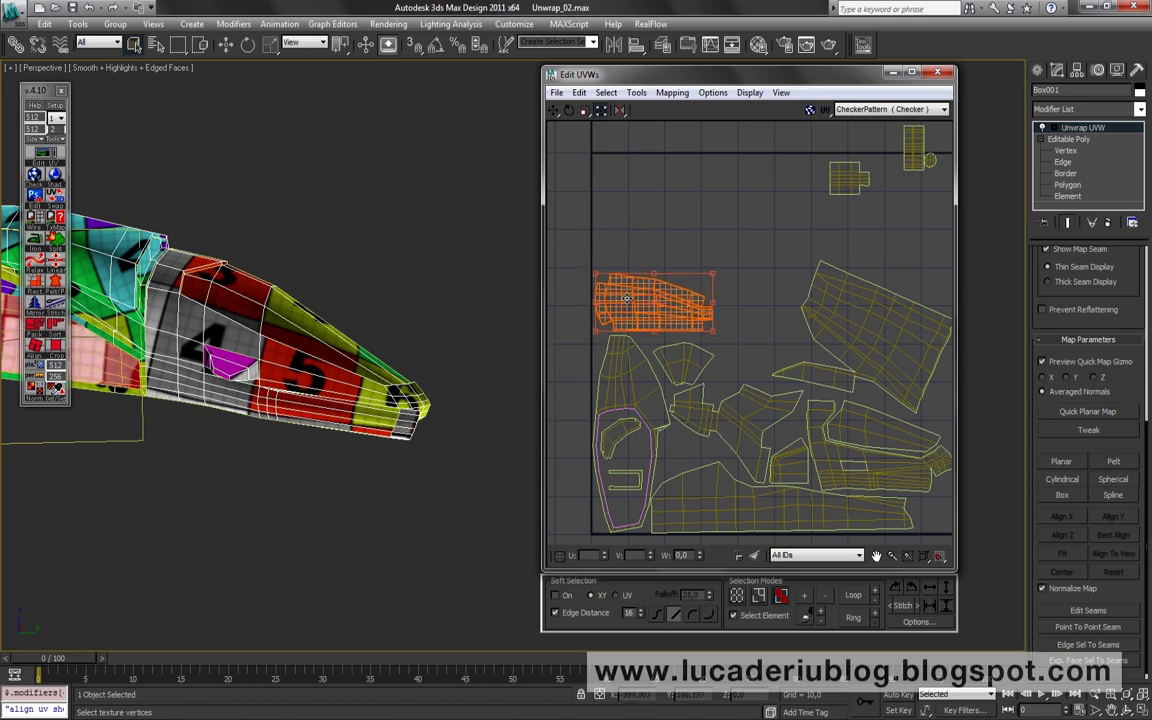
# Nudge the large right shell slightly right and drop a small top shell into a gap
pyautogui.click(845, 321)
pyautogui.moveTo(898, 355); pyautogui.dragTo(820, 347, button='middle')
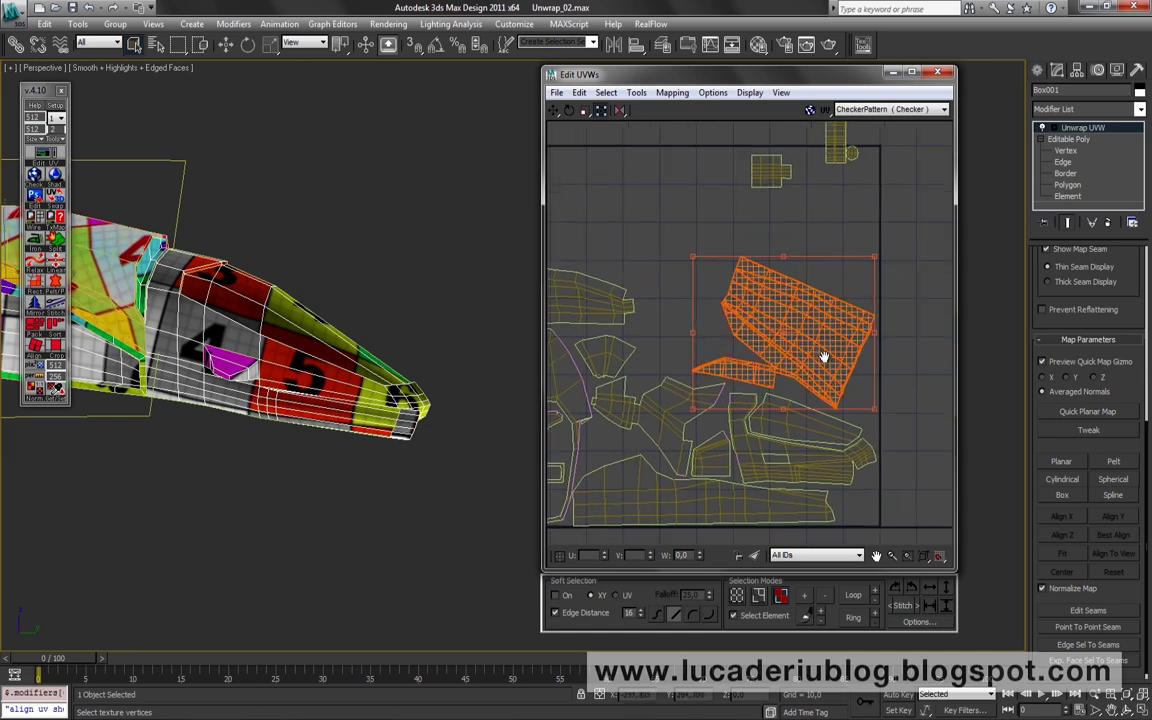
pyautogui.moveTo(820, 347); pyautogui.dragTo(822, 343)
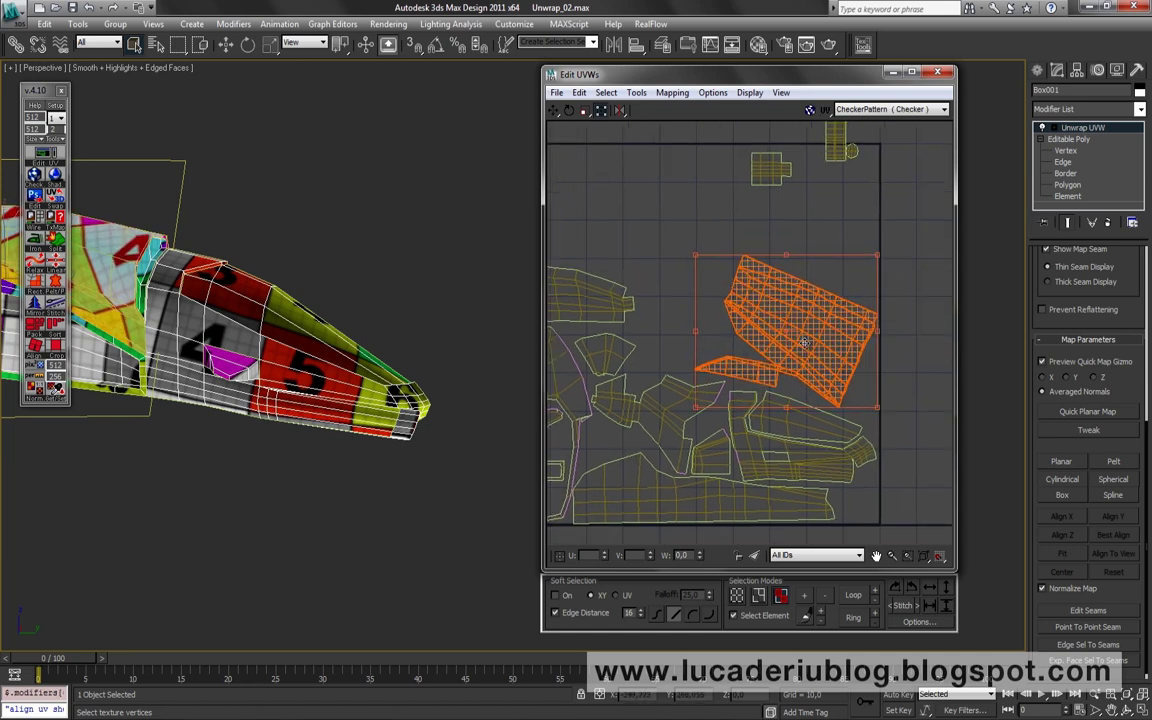
pyautogui.click(764, 219)
pyautogui.moveTo(764, 219); pyautogui.dragTo(735, 323, button='middle')
pyautogui.moveTo(825, 186); pyautogui.dragTo(733, 342)
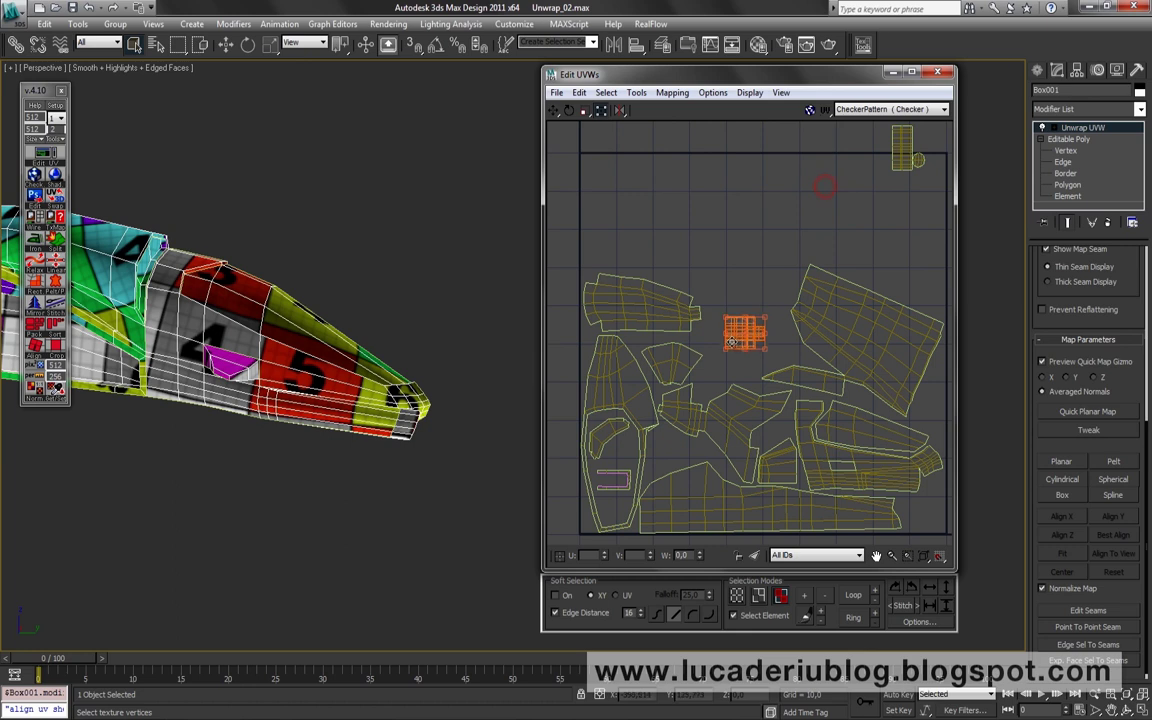
pyautogui.moveTo(832, 446); pyautogui.dragTo(808, 352, button='middle')
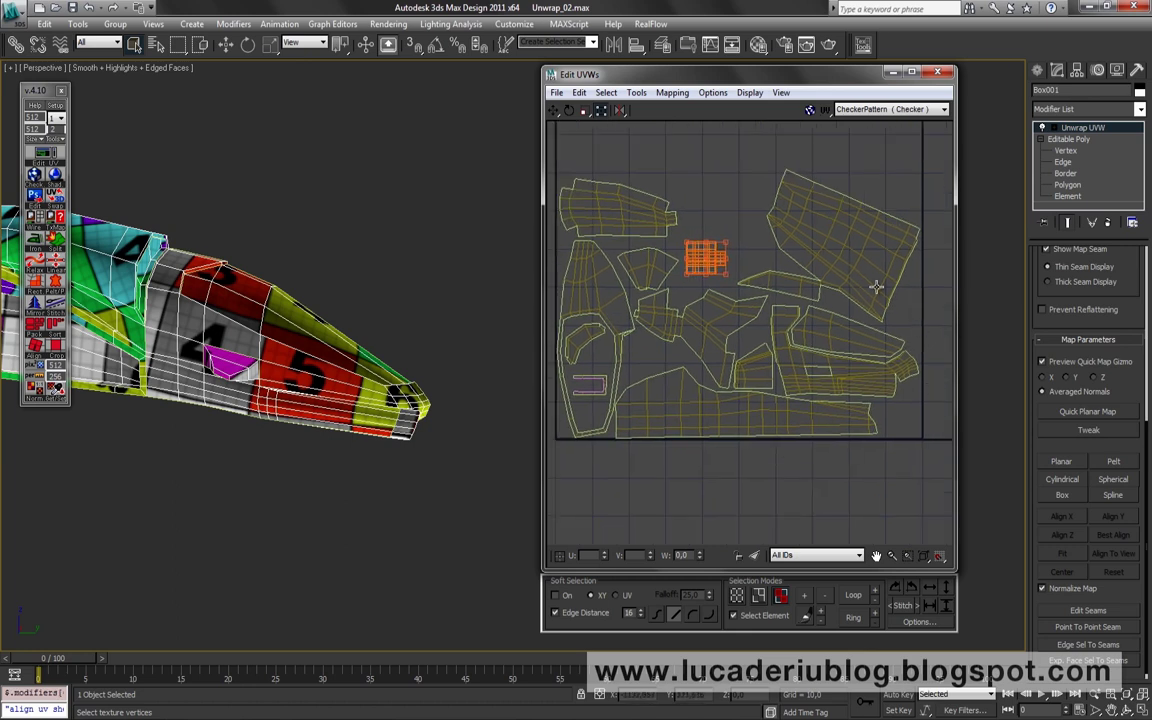
# Move the large shell and the thin sliver together up and to the left
pyautogui.moveTo(686, 151); pyautogui.dragTo(706, 218, button='middle')
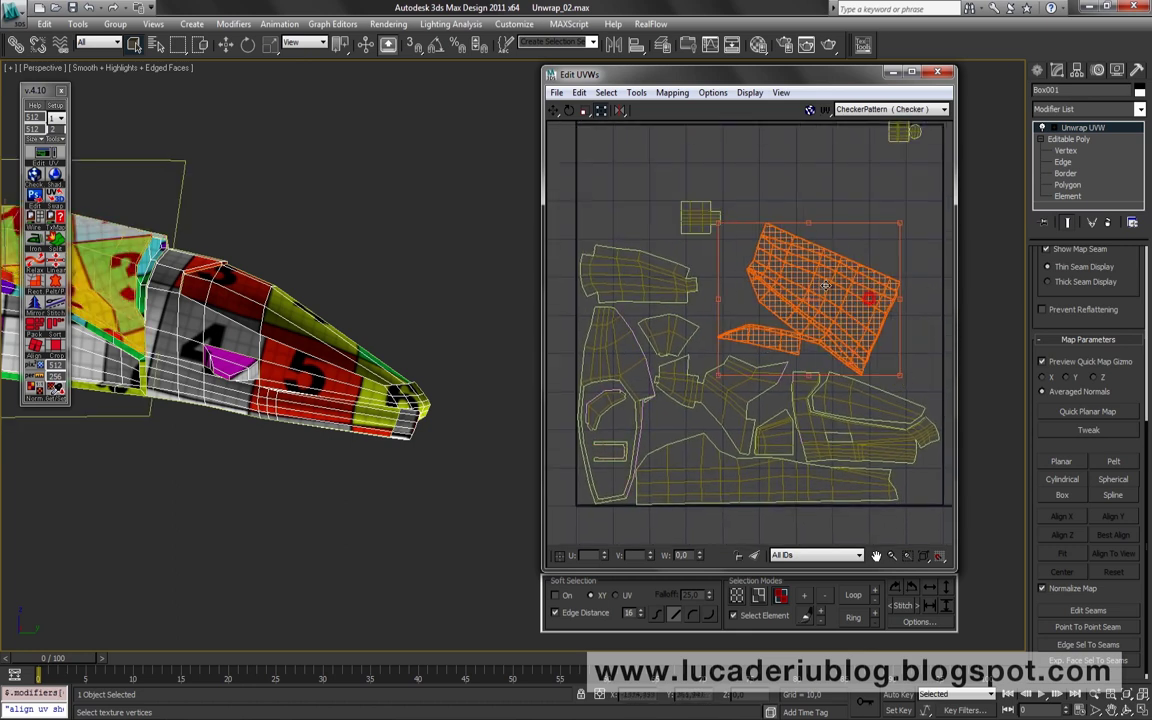
pyautogui.moveTo(885, 300); pyautogui.dragTo(815, 288)
pyautogui.moveTo(822, 290); pyautogui.dragTo(823, 340, button='middle')
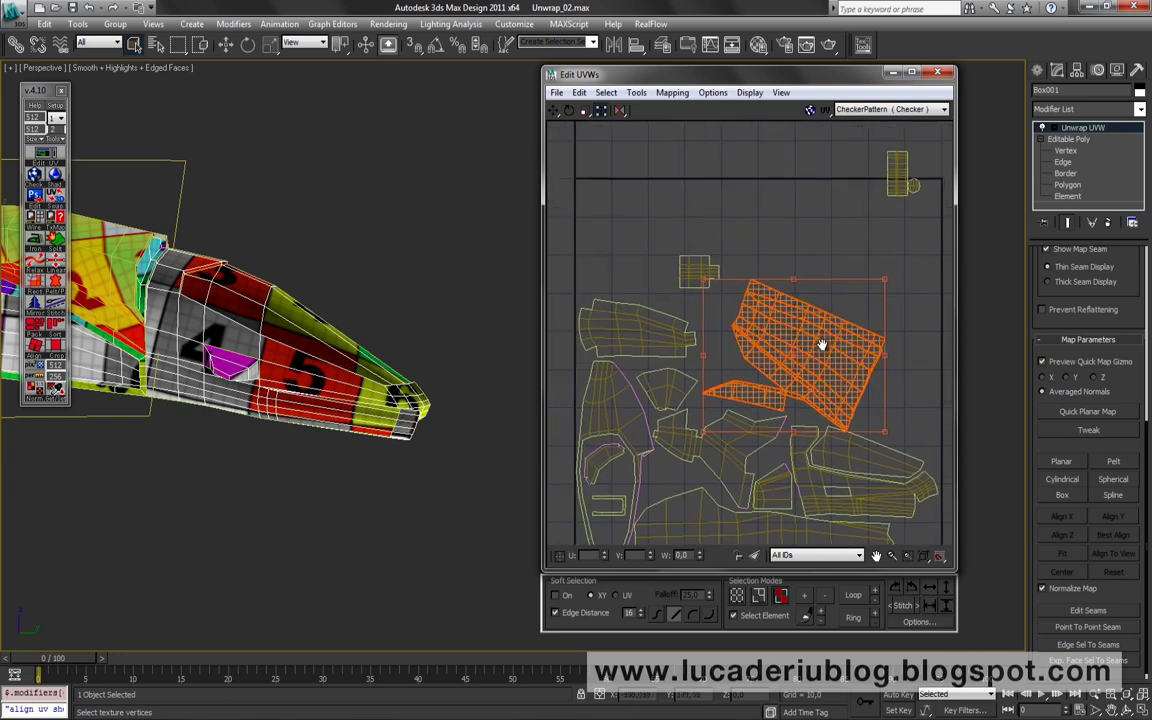
pyautogui.click(713, 257)
pyautogui.moveTo(814, 332); pyautogui.dragTo(697, 227)
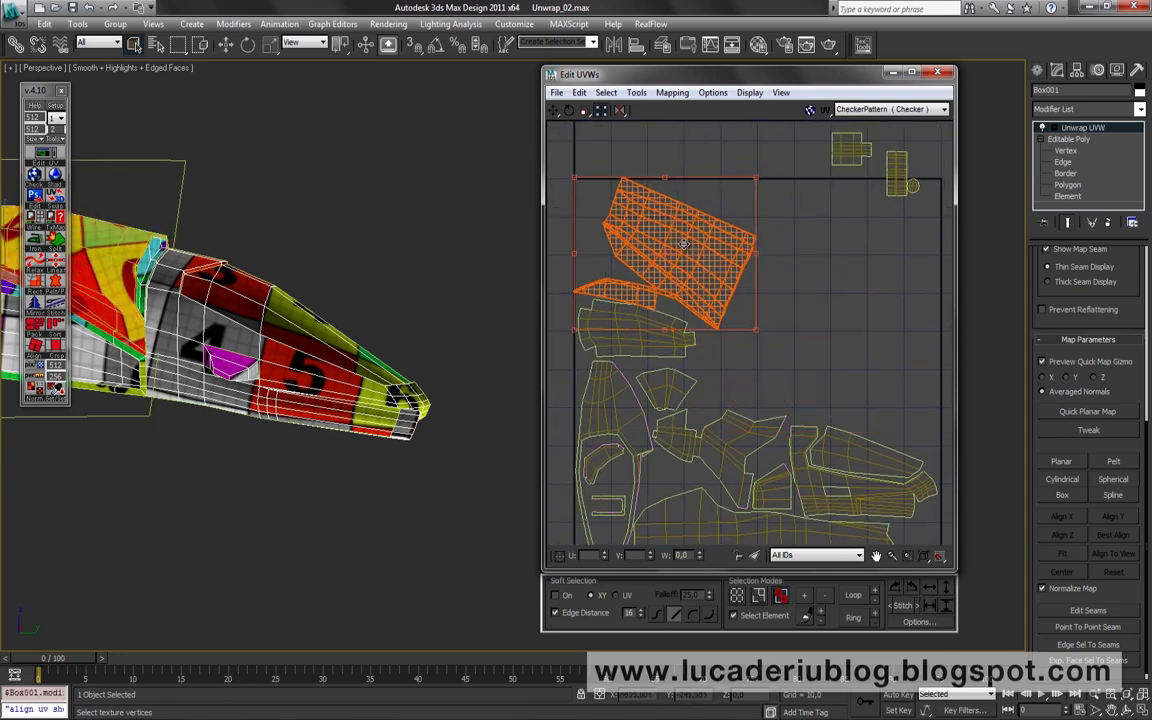
# Reposition the L-shaped, large and thin sliver shells to fill the remaining space
pyautogui.moveTo(640, 330); pyautogui.dragTo(860, 292)
pyautogui.moveTo(828, 427); pyautogui.dragTo(581, 272)
pyautogui.moveTo(661, 229)
pyautogui.mouseDown()
pyautogui.moveTo(786, 349)
pyautogui.moveTo(775, 351)
pyautogui.mouseUp()
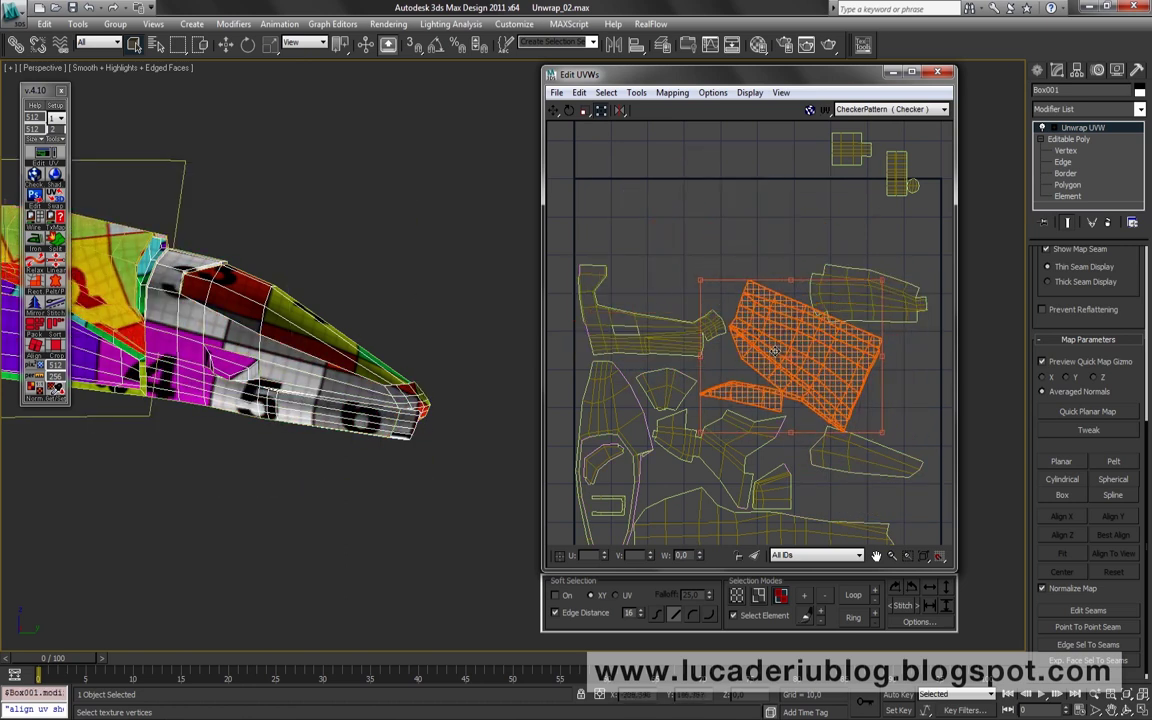
pyautogui.moveTo(776, 402)
pyautogui.mouseDown()
pyautogui.moveTo(850, 412)
pyautogui.moveTo(645, 285)
pyautogui.moveTo(686, 290)
pyautogui.mouseUp()
# Nudge one shell left and place another beside the large central shell
pyautogui.scroll(4, 651, 288)
pyautogui.scroll(-3, 913, 355)
pyautogui.scroll(2, 766, 193)
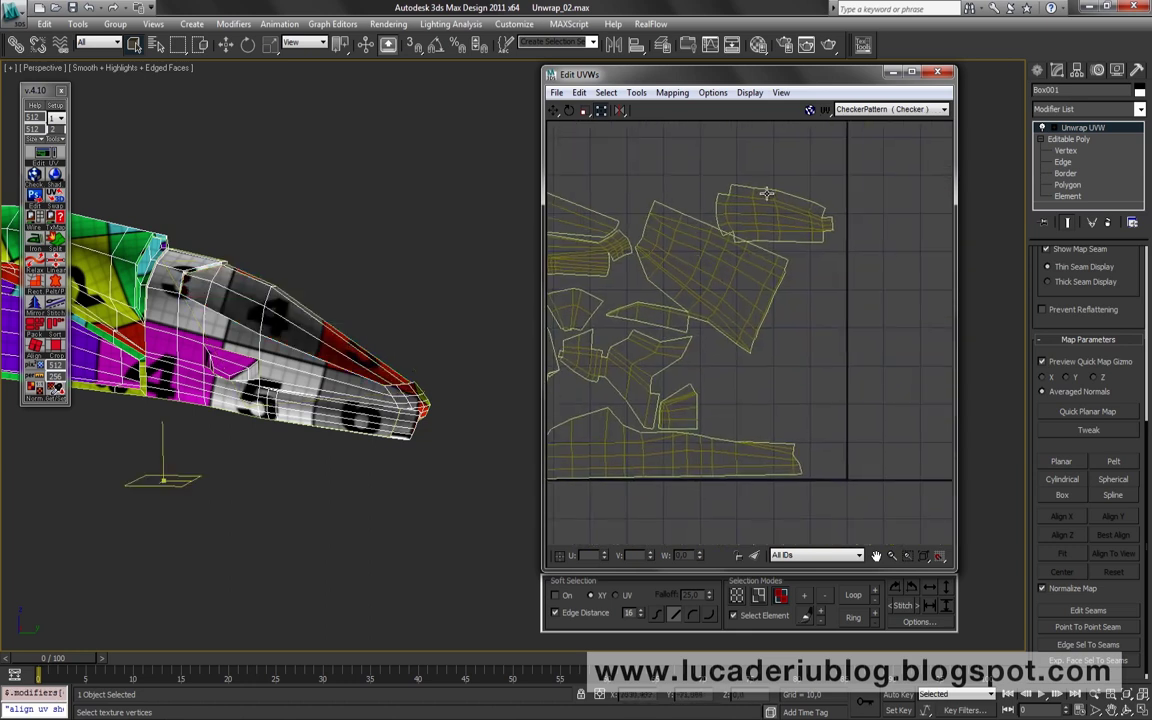
pyautogui.moveTo(790, 351); pyautogui.dragTo(755, 371)
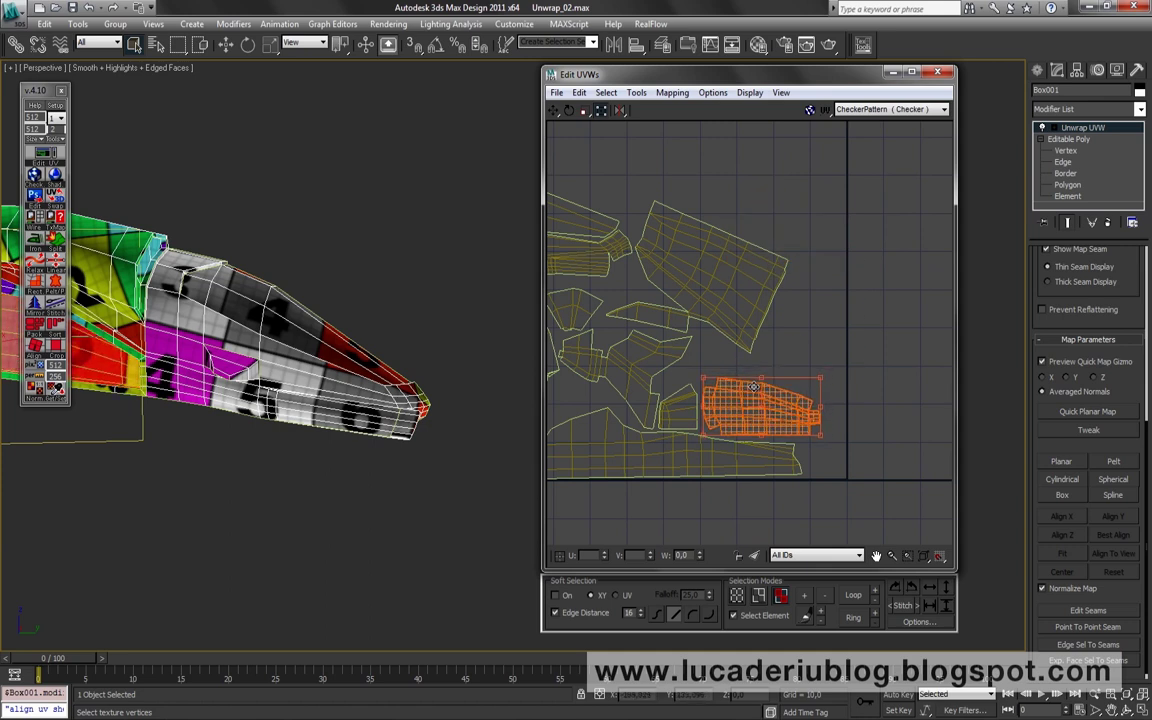
pyautogui.moveTo(733, 277); pyautogui.dragTo(810, 427, button='middle')
pyautogui.scroll(-2, 810, 427)
pyautogui.scroll(2, 738, 283)
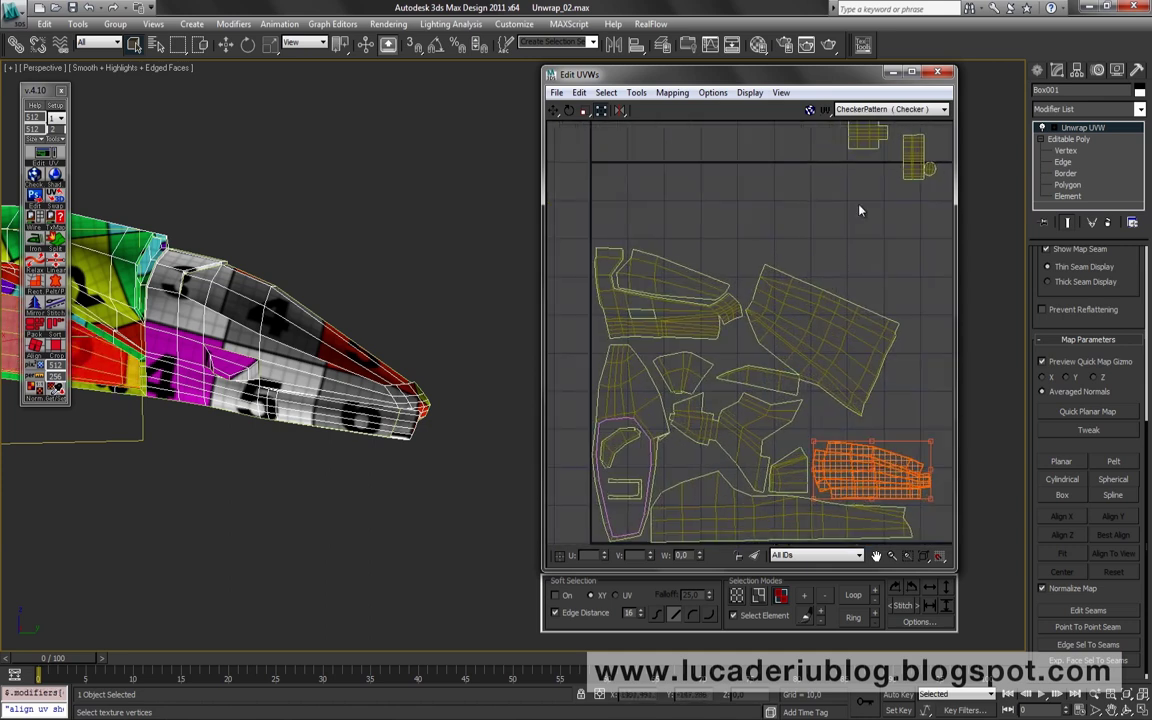
pyautogui.moveTo(861, 463); pyautogui.dragTo(847, 357)
# Settle a small grid shell just right of the large shell
pyautogui.scroll(5, 826, 430)
pyautogui.moveTo(824, 418); pyautogui.dragTo(827, 405)
pyautogui.scroll(-3, 826, 405)
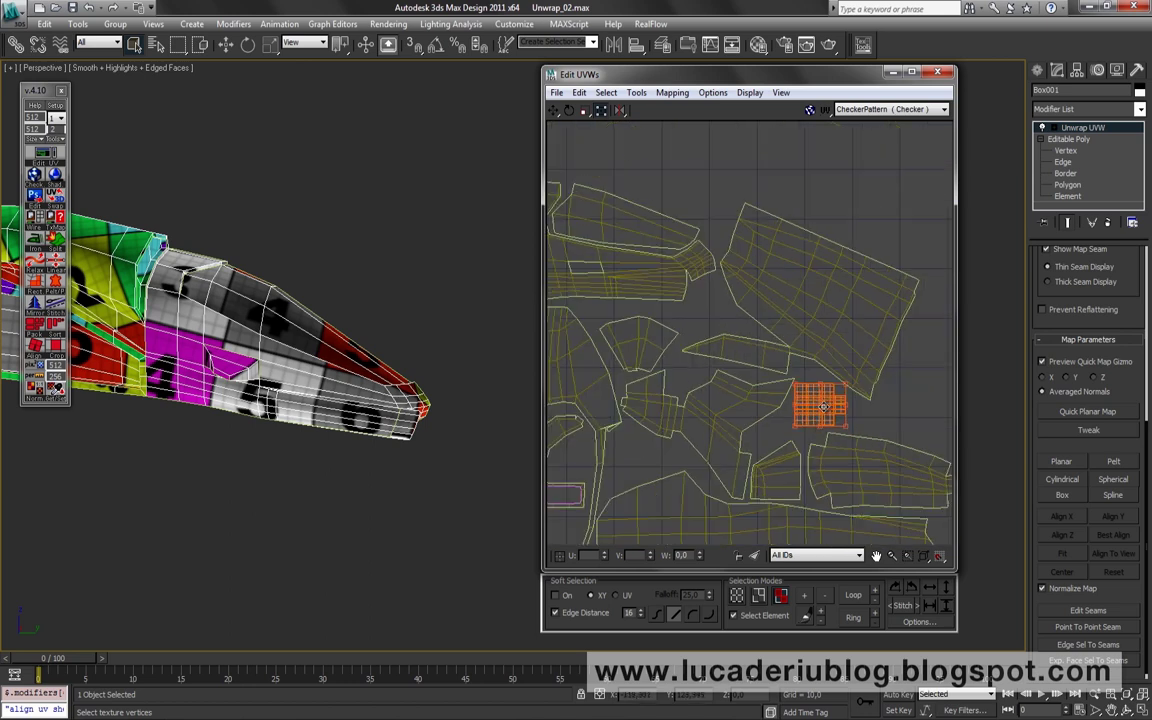
pyautogui.moveTo(820, 238); pyautogui.dragTo(766, 265, button='middle')
pyautogui.moveTo(843, 265); pyautogui.dragTo(812, 489)
pyautogui.moveTo(812, 489); pyautogui.dragTo(856, 388, button='middle')
pyautogui.scroll(-3, 856, 388)
pyautogui.scroll(2, 848, 368)
pyautogui.scroll(3, 828, 391)
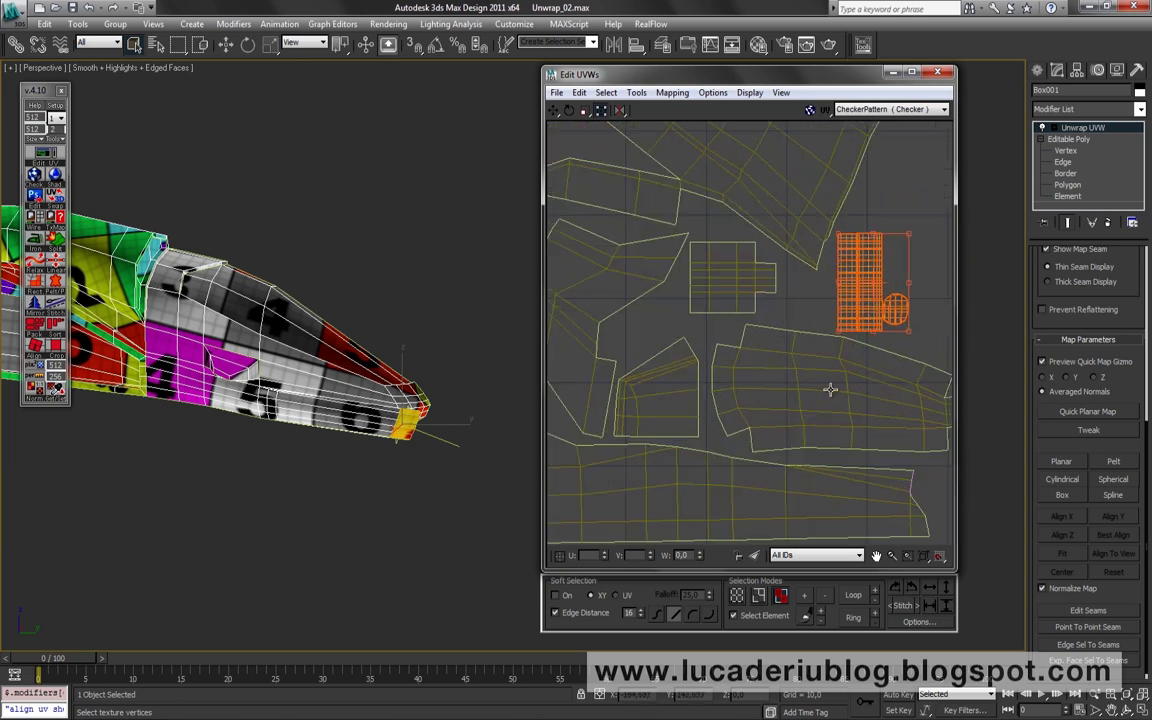
# Shift the cross-shaped grid shell slightly to the right
pyautogui.click(822, 390)
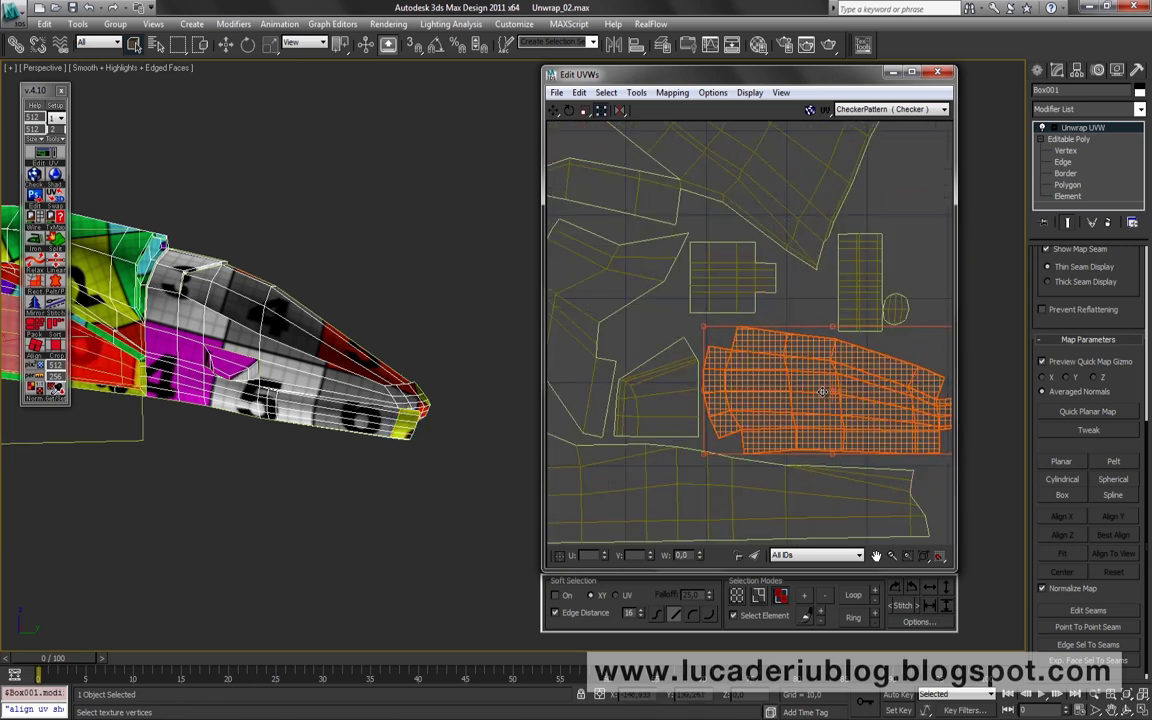
pyautogui.click(673, 392)
pyautogui.click(749, 388)
pyautogui.click(643, 300)
pyautogui.moveTo(856, 278); pyautogui.dragTo(848, 290, button='middle')
pyautogui.click(733, 291)
pyautogui.moveTo(733, 291); pyautogui.dragTo(890, 250)
# Scale all the UV shells up with the Freeform gizmo corner to fill the 0–1 square
pyautogui.scroll(-3, 724, 302)
pyautogui.scroll(-3, 724, 302)
pyautogui.moveTo(724, 302); pyautogui.dragTo(824, 358, button='middle')
pyautogui.scroll(-1, 724, 302)
pyautogui.moveTo(910, 468); pyautogui.dragTo(908, 462)
pyautogui.moveTo(870, 299); pyautogui.dragTo(848, 327, button='middle')
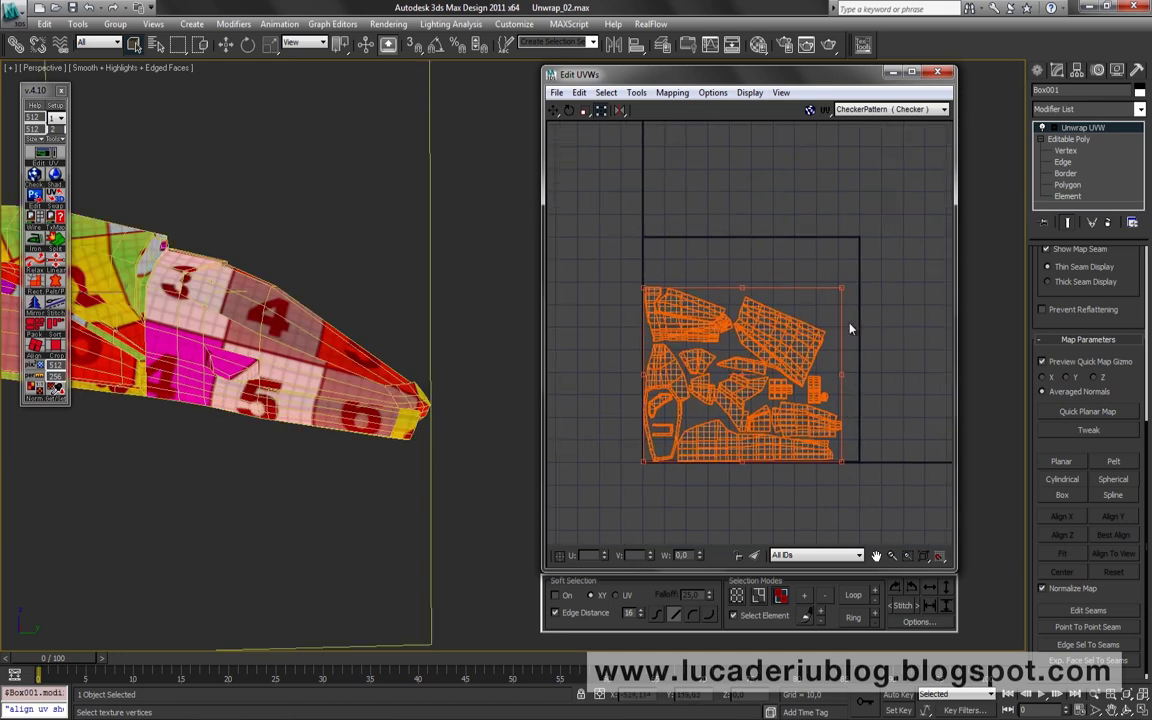
pyautogui.moveTo(841, 290); pyautogui.dragTo(855, 272)
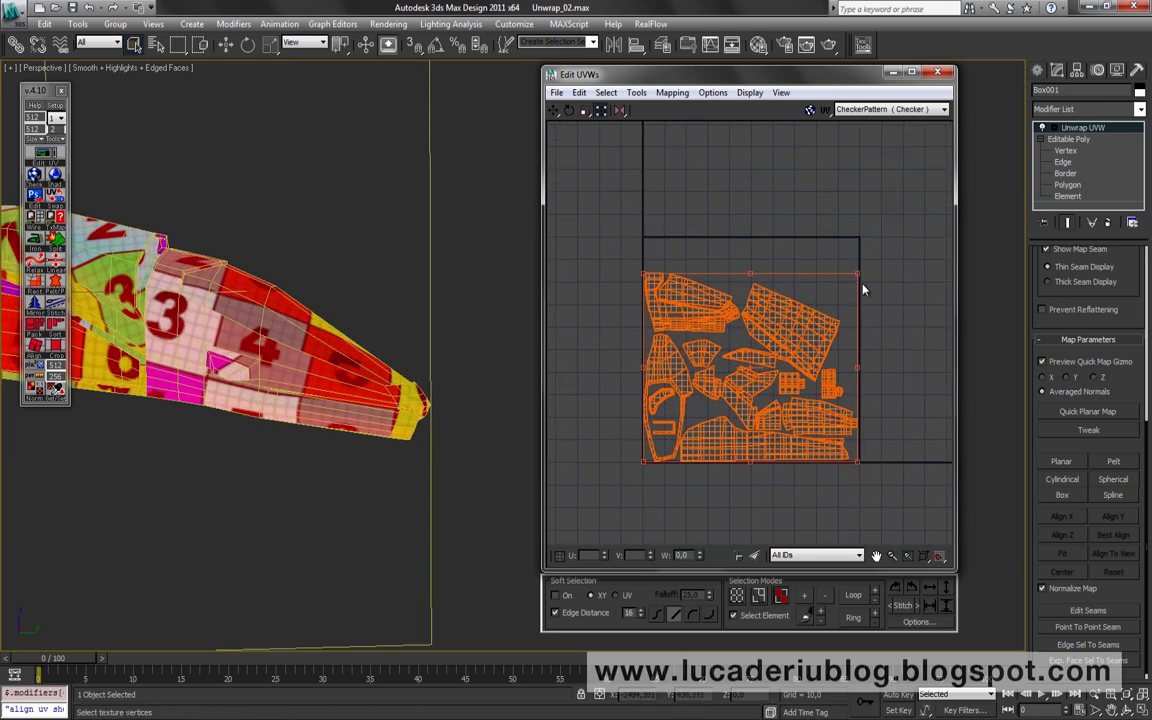
pyautogui.scroll(5, 862, 280)
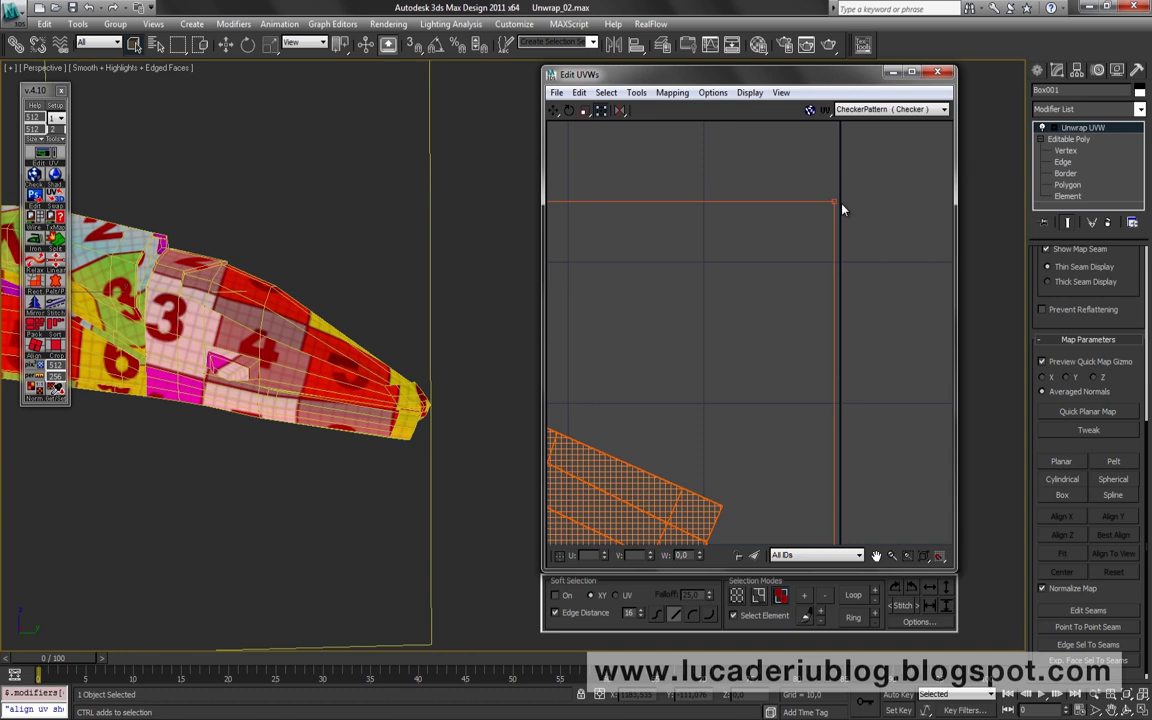
pyautogui.click(869, 226)
# Move one long hull shell up to the top edge of the square
pyautogui.scroll(-5, 870, 300)
pyautogui.scroll(-2, 730, 282)
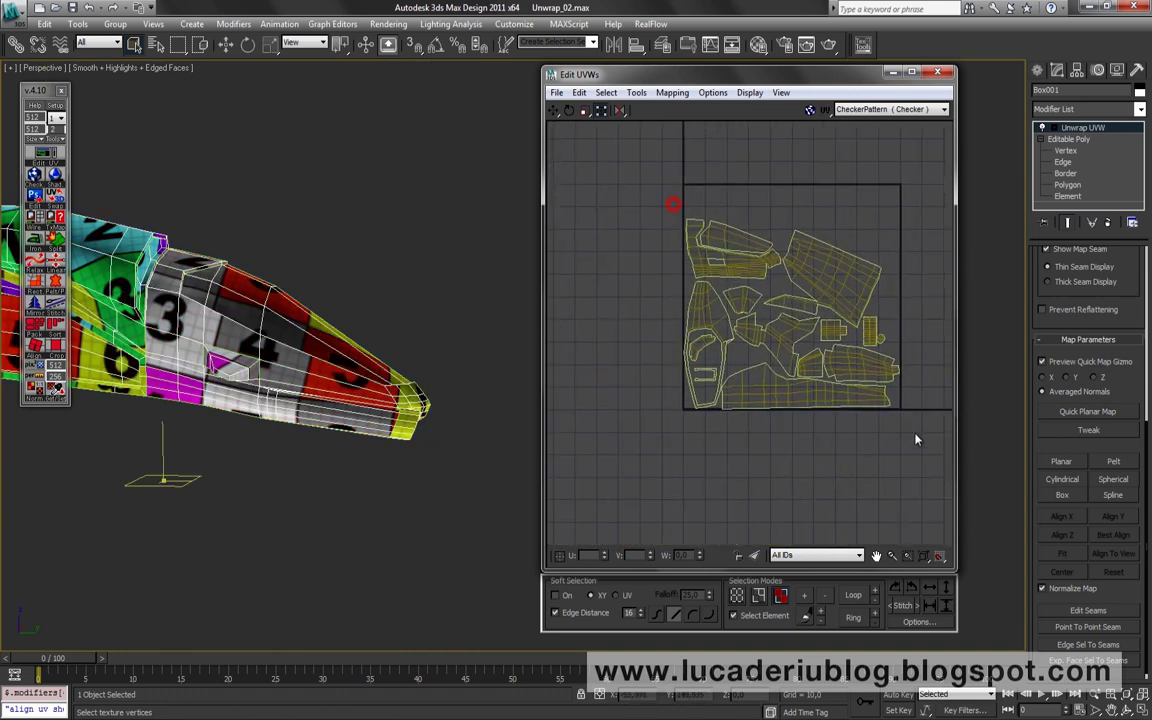
pyautogui.moveTo(673, 204); pyautogui.dragTo(916, 439)
pyautogui.moveTo(839, 345); pyautogui.dragTo(835, 383, button='middle')
pyautogui.moveTo(835, 383)
pyautogui.mouseDown()
pyautogui.moveTo(810, 240)
pyautogui.moveTo(772, 242)
pyautogui.moveTo(855, 286)
pyautogui.mouseUp()
pyautogui.scroll(1, 765, 255)
pyautogui.scroll(2, 747, 273)
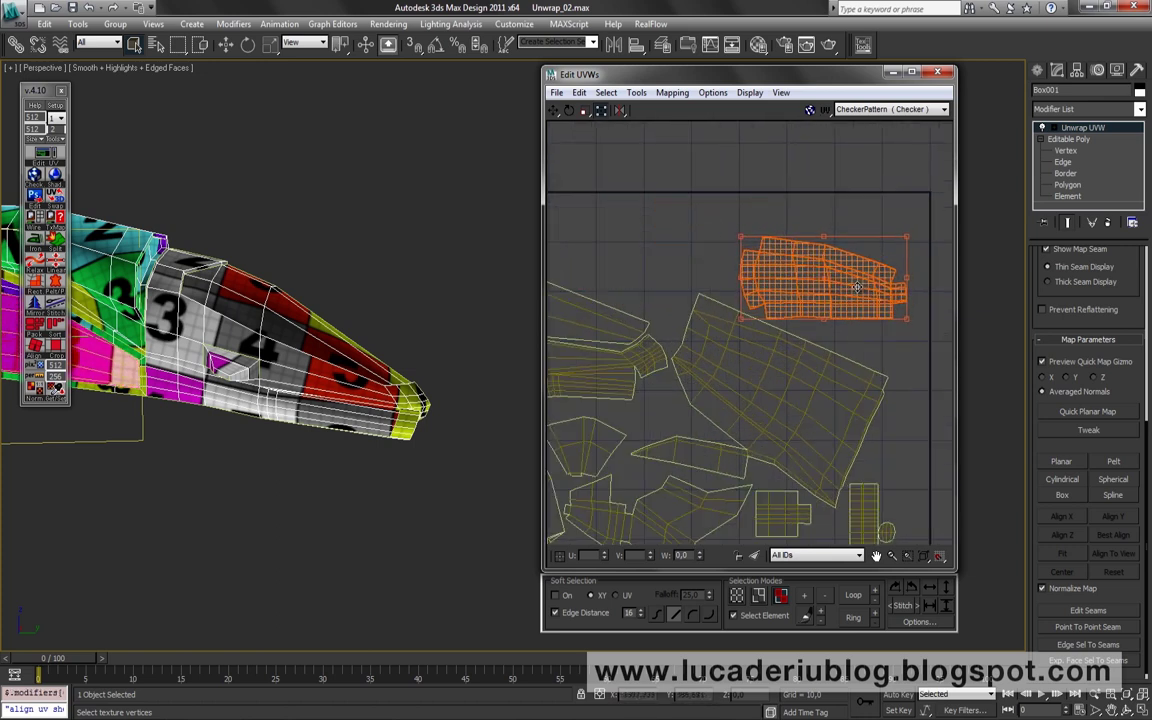
# Tuck a small shell down and to the left into a gap
pyautogui.click(838, 220)
pyautogui.click(792, 262)
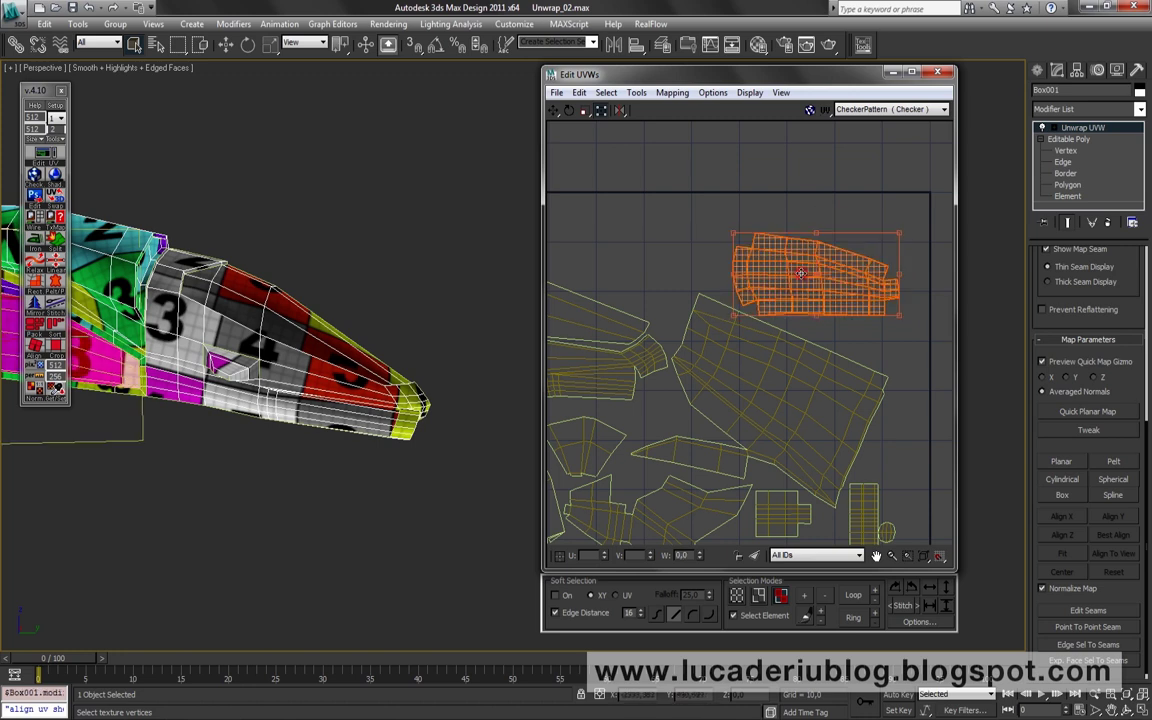
pyautogui.click(808, 205)
pyautogui.moveTo(873, 405); pyautogui.dragTo(828, 440)
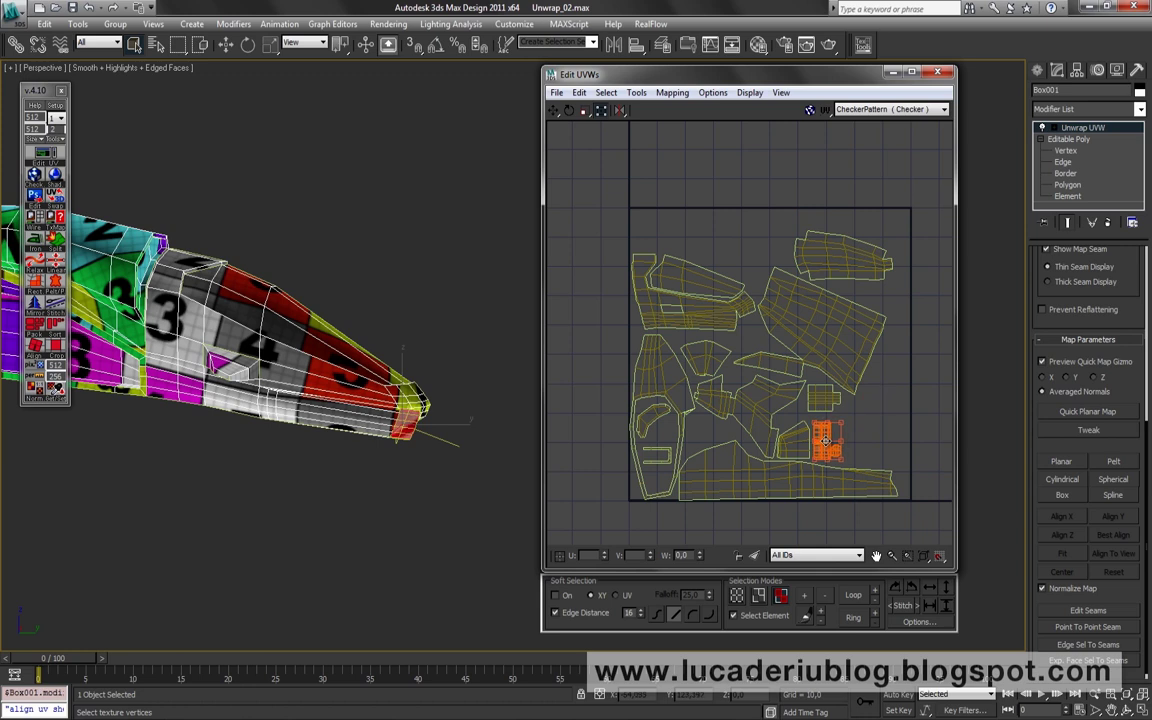
pyautogui.click(819, 396)
# Rotate the large right shell -67.24°, then fine-rotate it -1.76° to stand upright
pyautogui.click(808, 322)
pyautogui.moveTo(880, 310)
pyautogui.mouseDown()
pyautogui.moveTo(905, 351)
pyautogui.moveTo(878, 384)
pyautogui.mouseUp()
pyautogui.scroll(4, 878, 384)
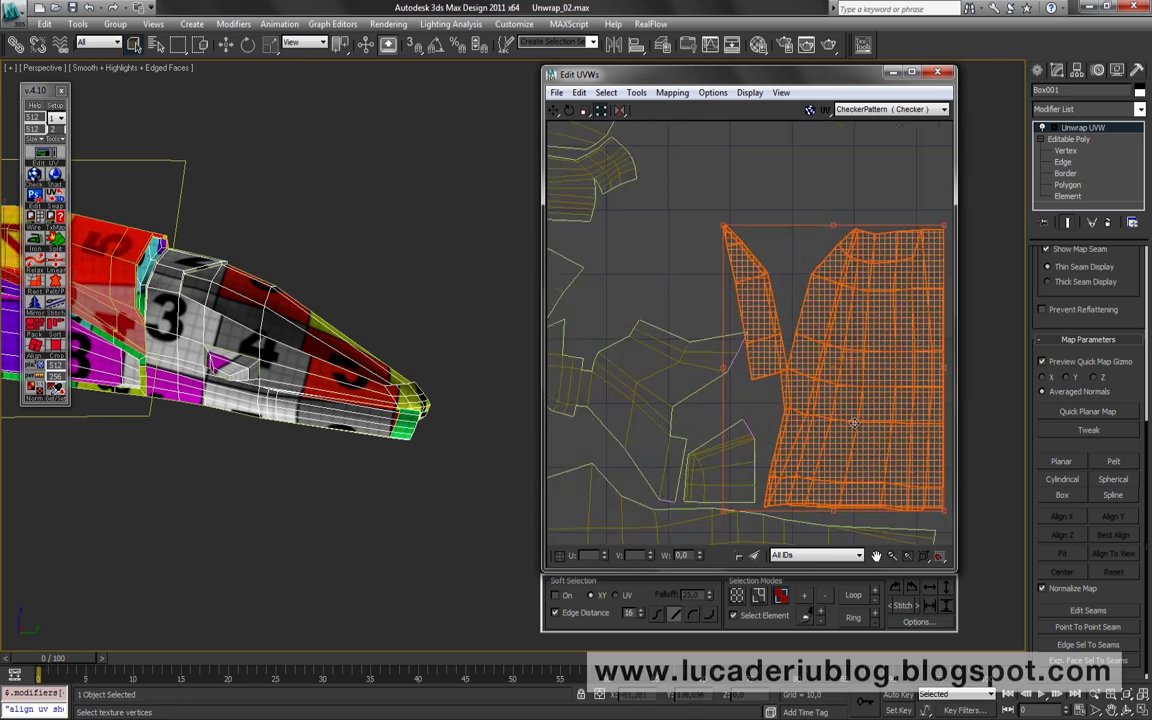
pyautogui.moveTo(876, 281); pyautogui.dragTo(860, 226, button='middle')
pyautogui.moveTo(816, 164); pyautogui.dragTo(814, 166)
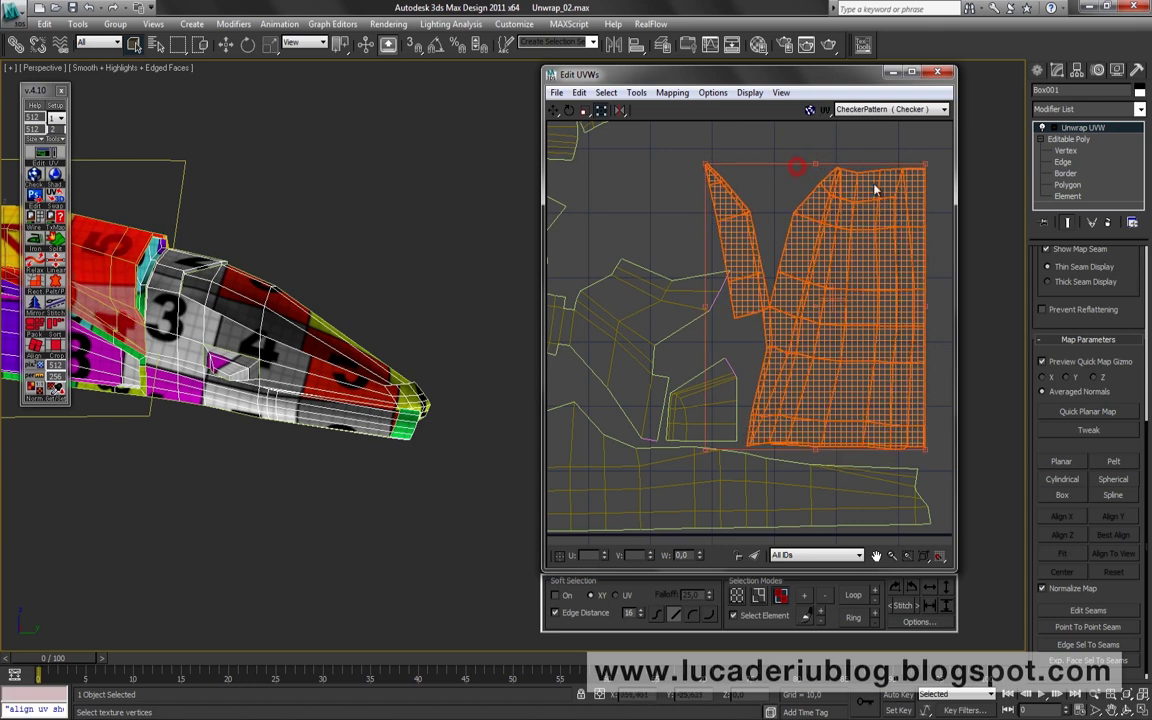
# Toggle Edge then Polygon selection mode and reset the Select Element option
pyautogui.click(881, 139)
pyautogui.click(760, 596)
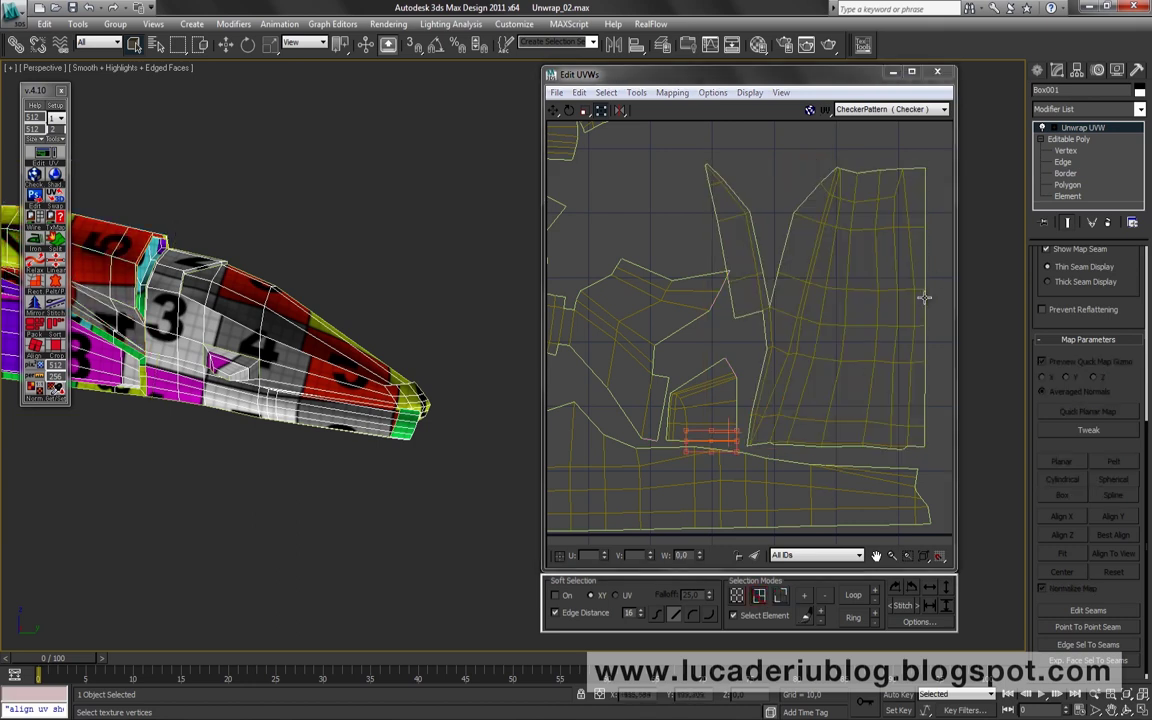
pyautogui.click(924, 298)
pyautogui.click(762, 615)
pyautogui.click(943, 418)
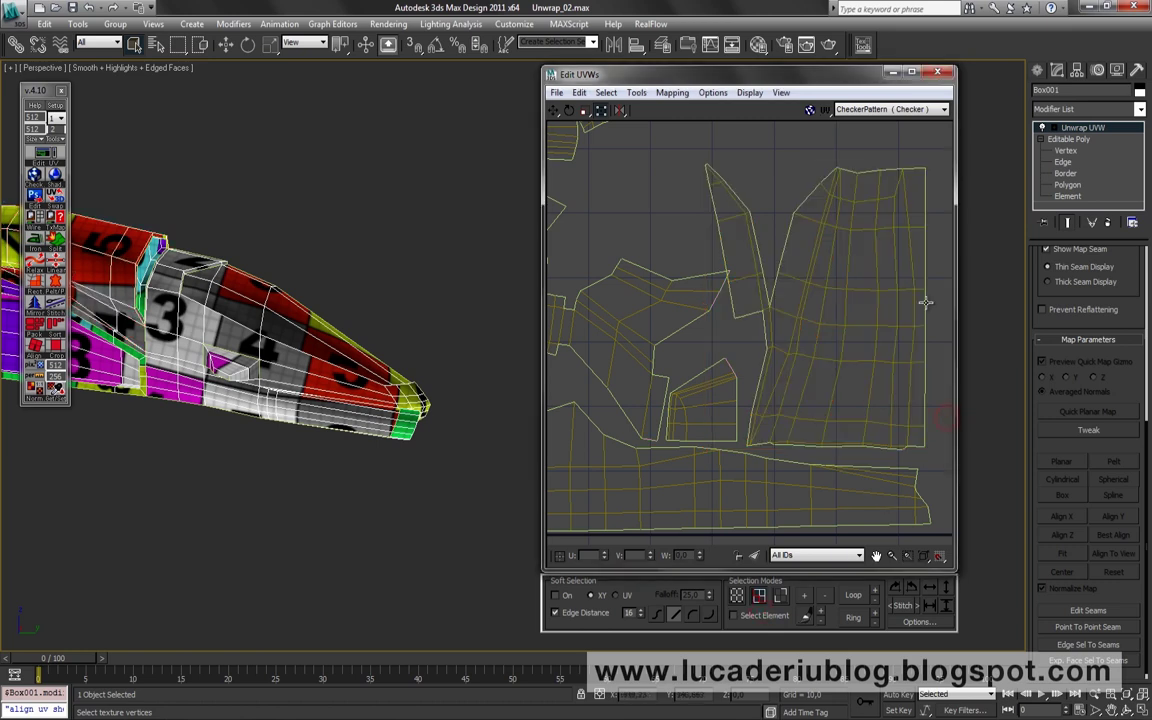
pyautogui.click(36, 352)
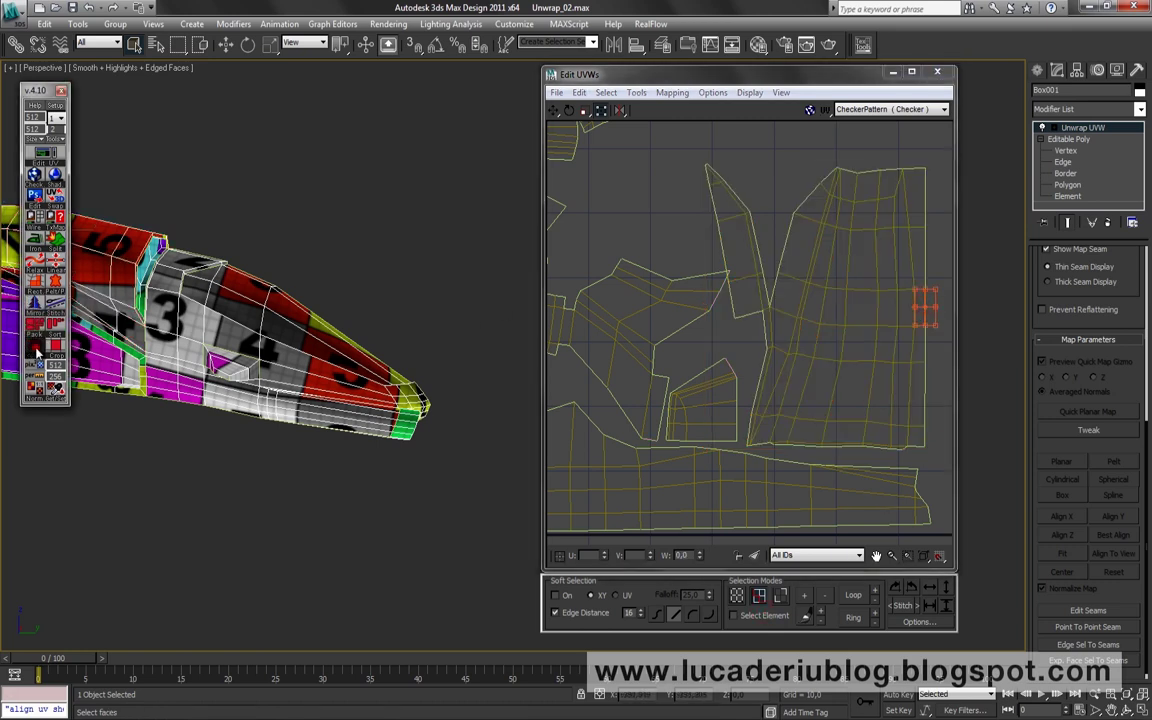
pyautogui.click(779, 595)
# Move the large right shell toward the centre, then select the fan-shaped and other shells
pyautogui.click(836, 393)
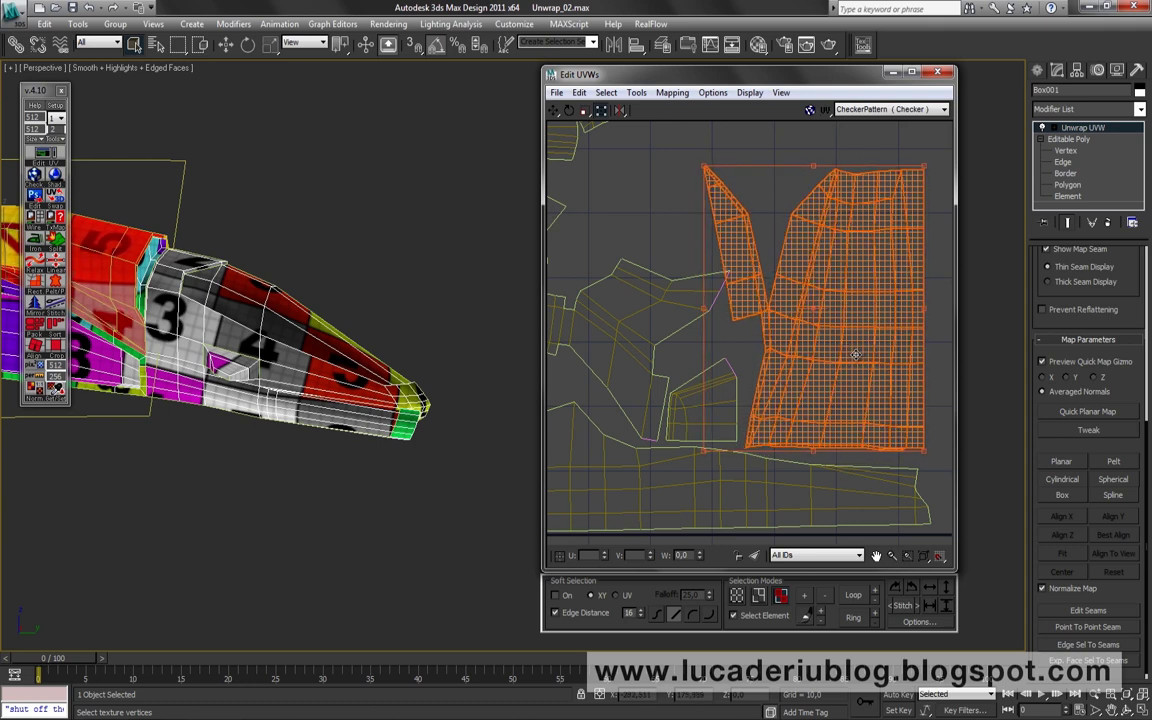
pyautogui.moveTo(687, 347); pyautogui.dragTo(810, 338, button='middle')
pyautogui.moveTo(809, 338); pyautogui.dragTo(716, 306)
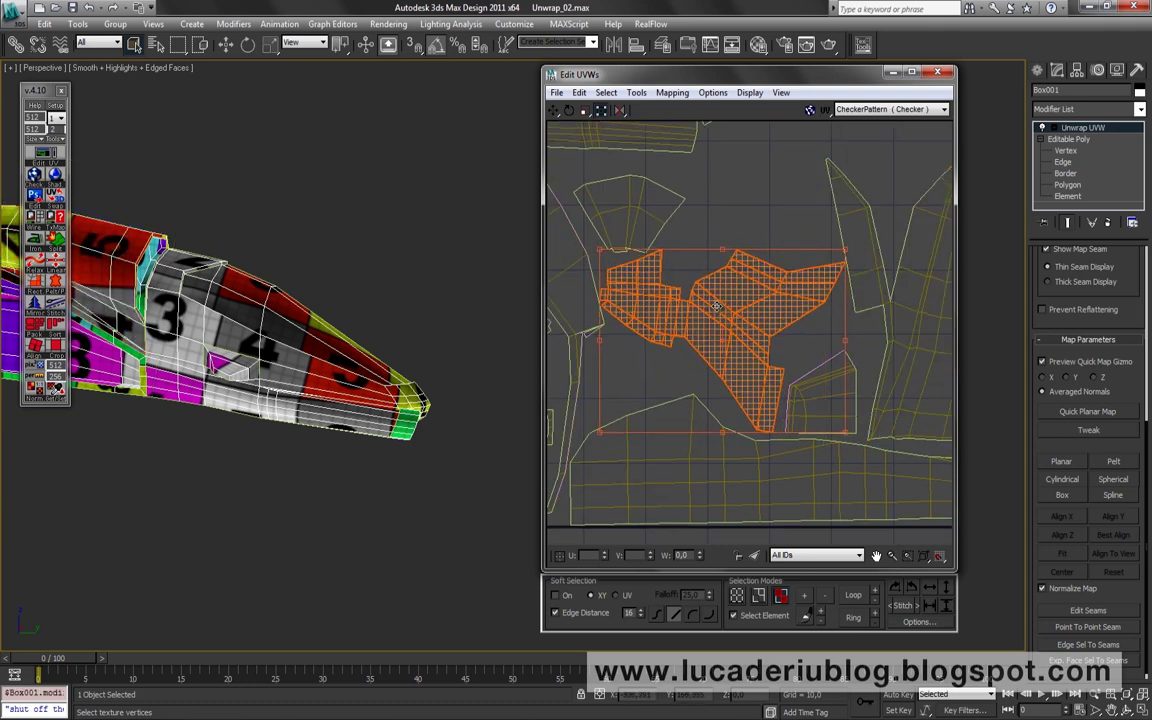
pyautogui.click(620, 205)
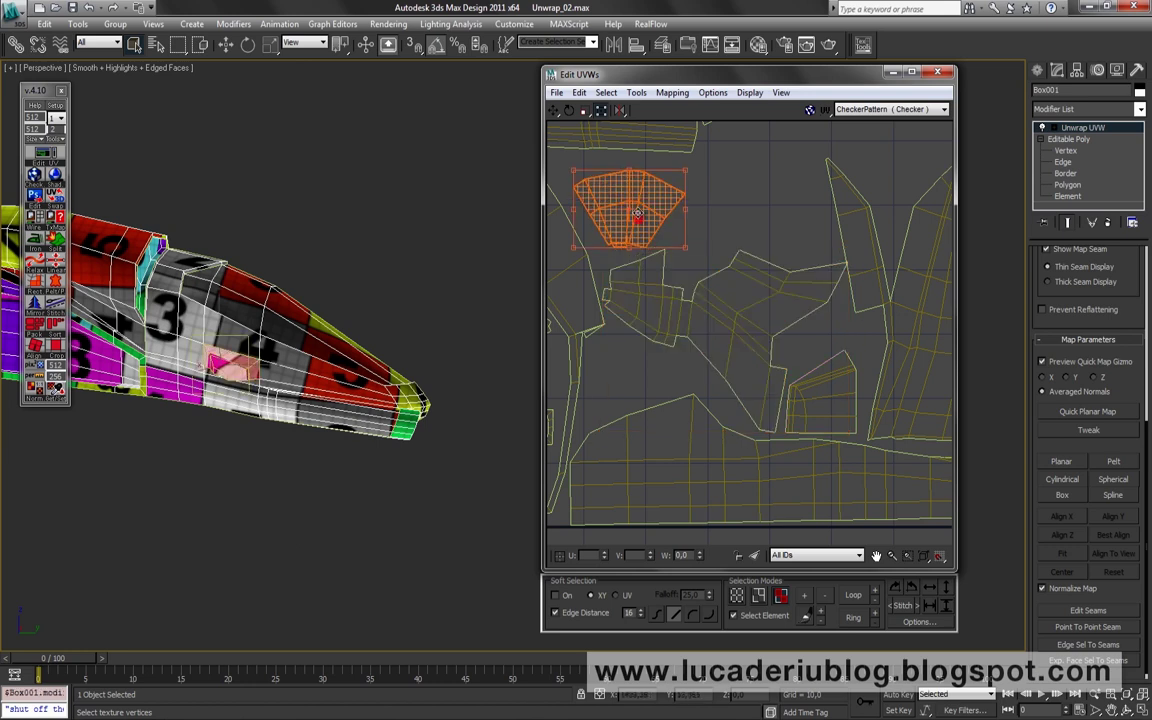
pyautogui.moveTo(752, 213); pyautogui.dragTo(696, 229, button='middle')
pyautogui.click(778, 258)
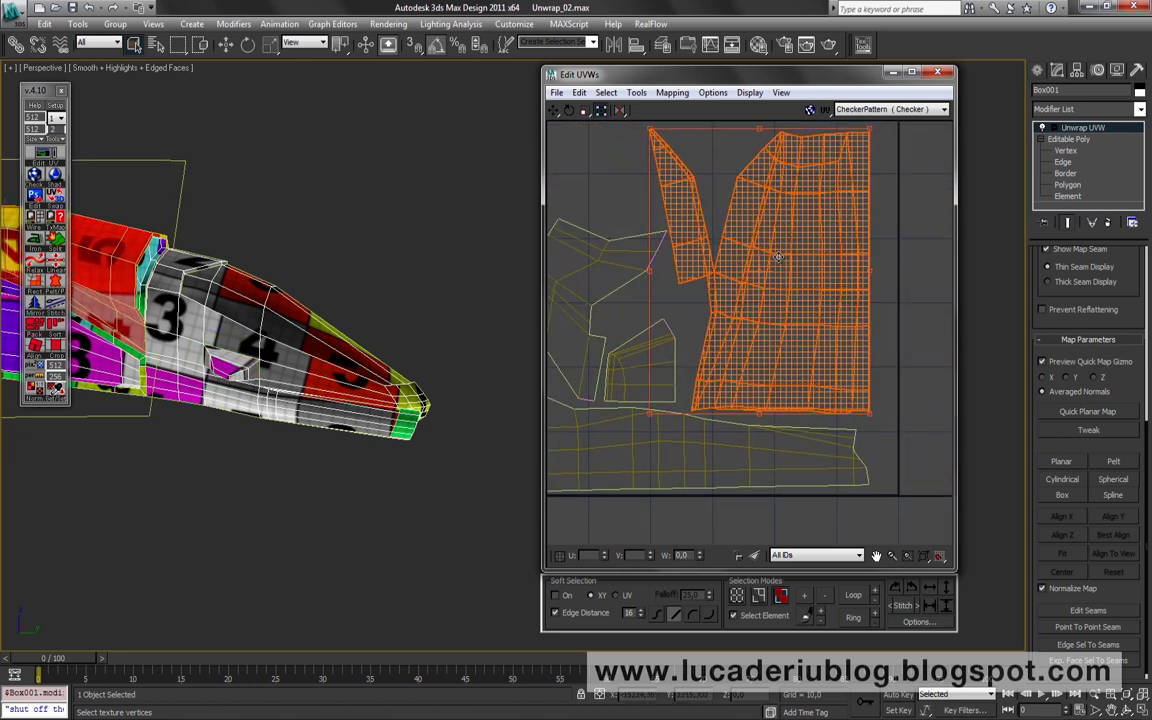
pyautogui.click(676, 200)
# Move the two small grid shells and the cross-shaped shell down into gaps between the large shells
pyautogui.scroll(-3, 700, 250)
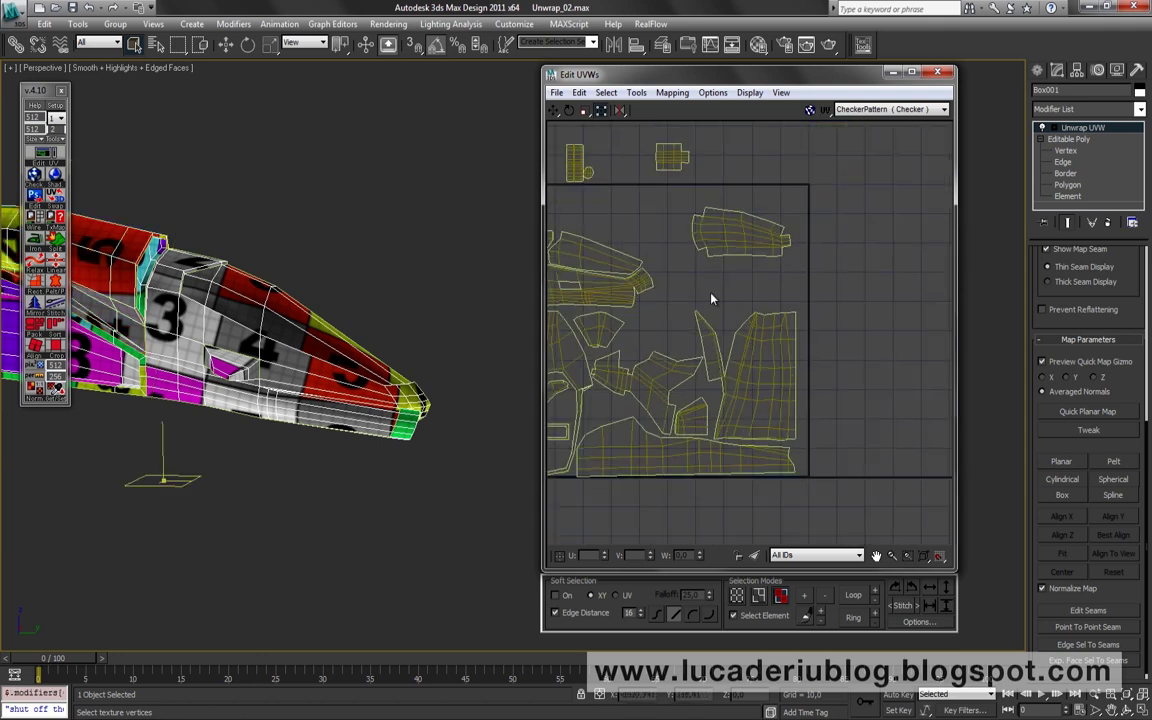
pyautogui.moveTo(771, 278); pyautogui.dragTo(775, 318)
pyautogui.click(753, 249)
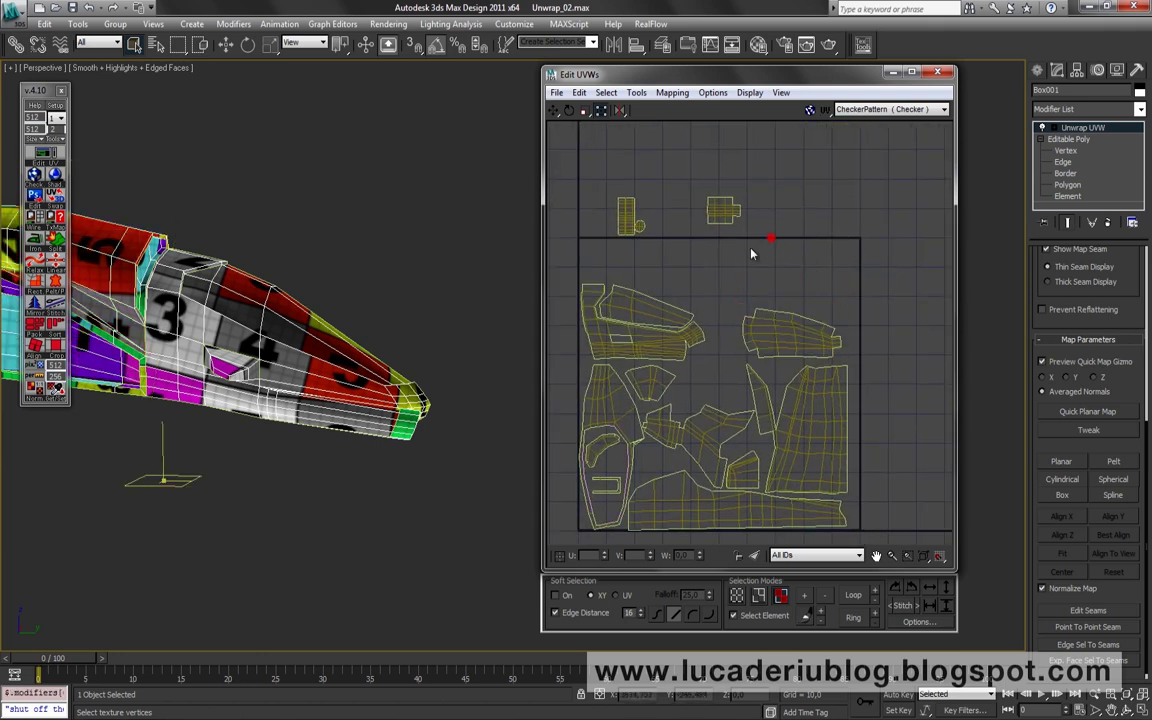
pyautogui.scroll(2, 760, 230)
pyautogui.moveTo(773, 225); pyautogui.dragTo(762, 412)
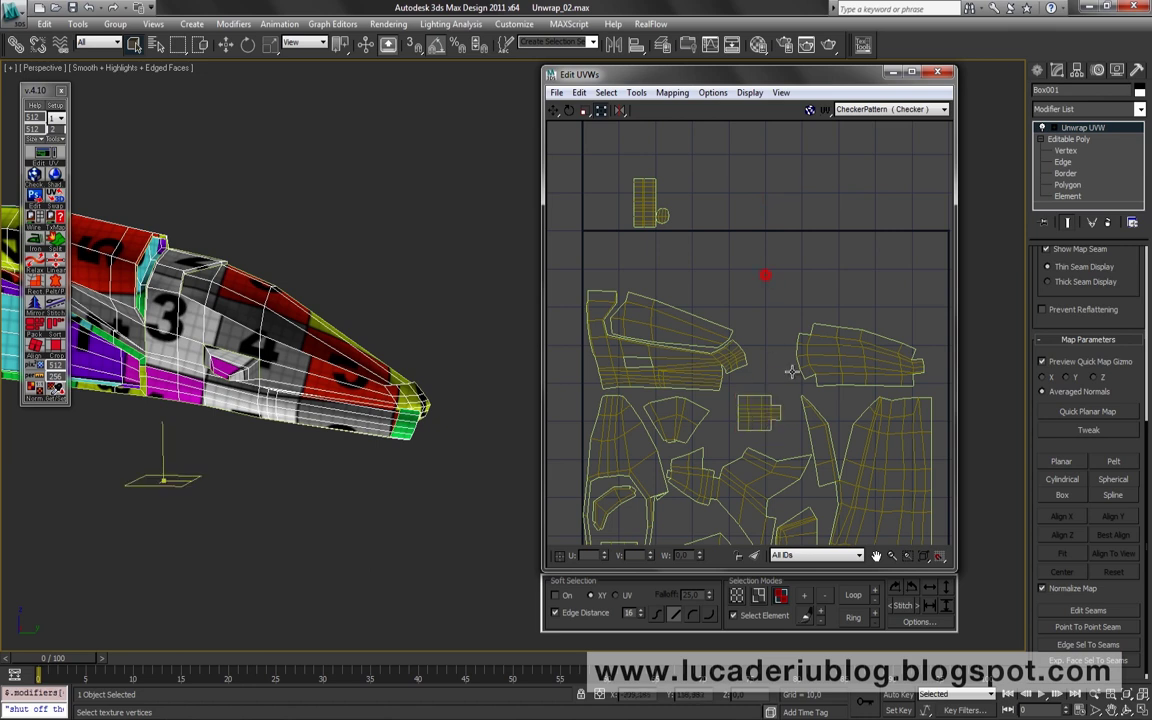
pyautogui.scroll(1, 756, 295)
pyautogui.moveTo(651, 189); pyautogui.dragTo(771, 313)
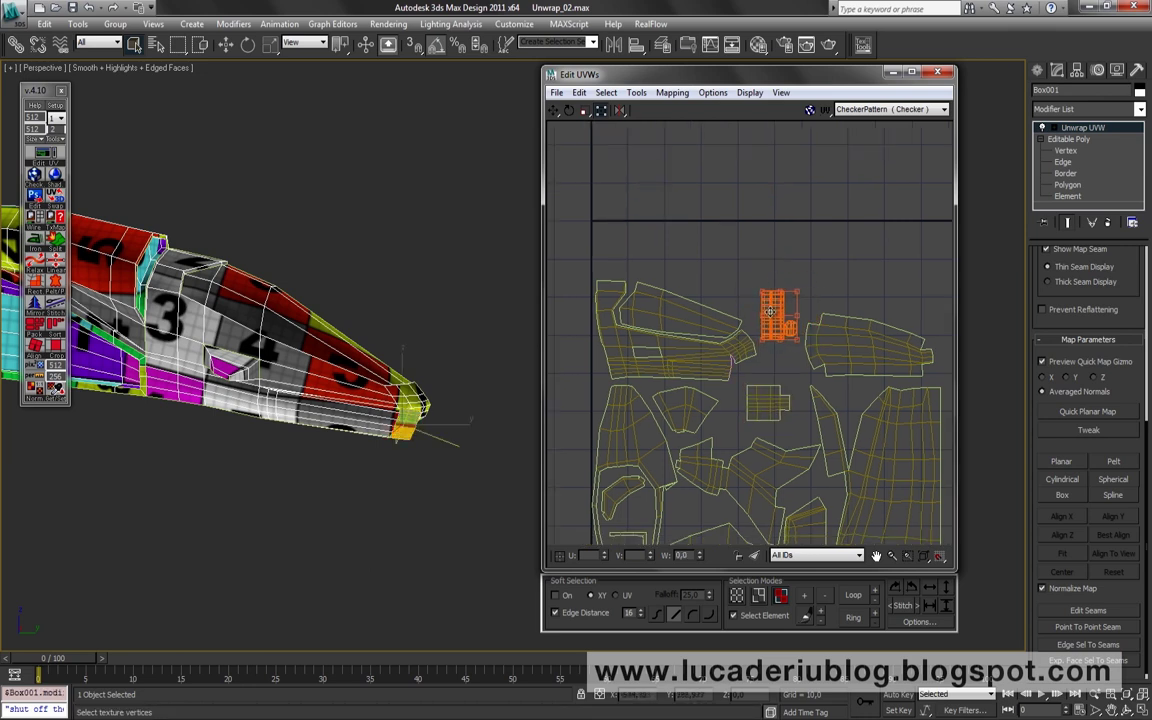
pyautogui.click(813, 249)
# Check the upper-right long shell's placement, then box-select every UV shell
pyautogui.scroll(2, 813, 249)
pyautogui.scroll(1, 693, 254)
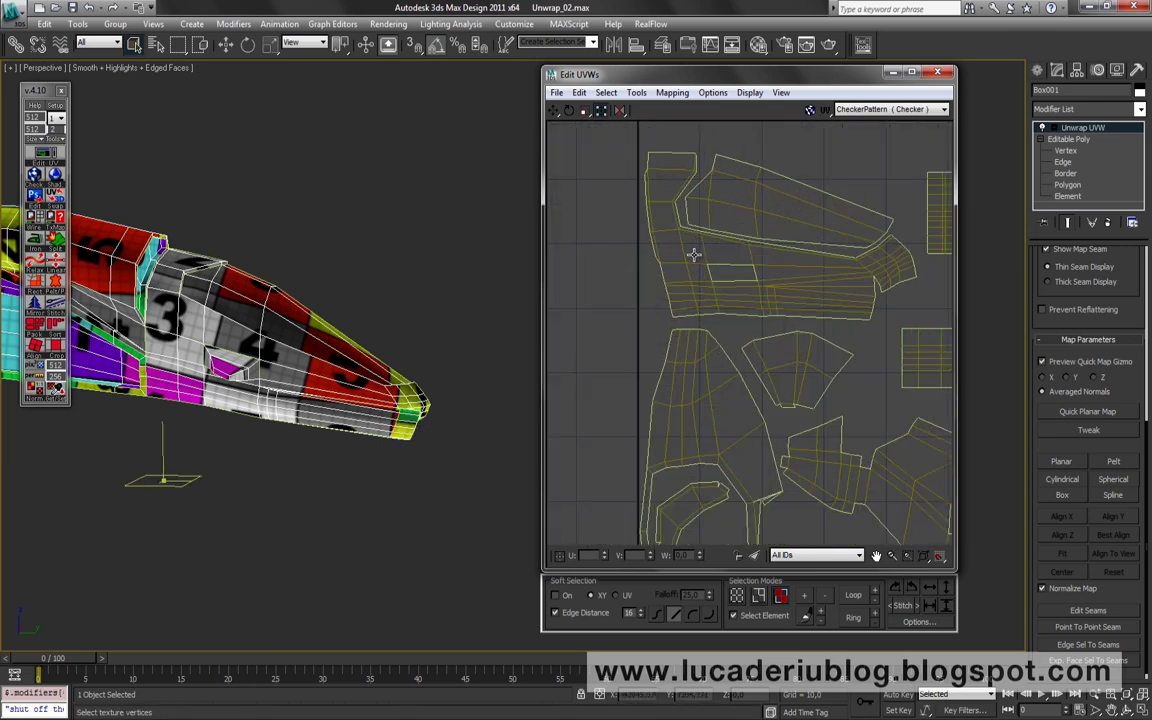
pyautogui.moveTo(658, 293)
pyautogui.mouseDown(button='middle')
pyautogui.moveTo(669, 262)
pyautogui.moveTo(676, 321)
pyautogui.mouseUp(button='middle')
pyautogui.scroll(-2, 676, 321)
pyautogui.scroll(-2, 704, 355)
pyautogui.scroll(2, 704, 355)
pyautogui.click(730, 332)
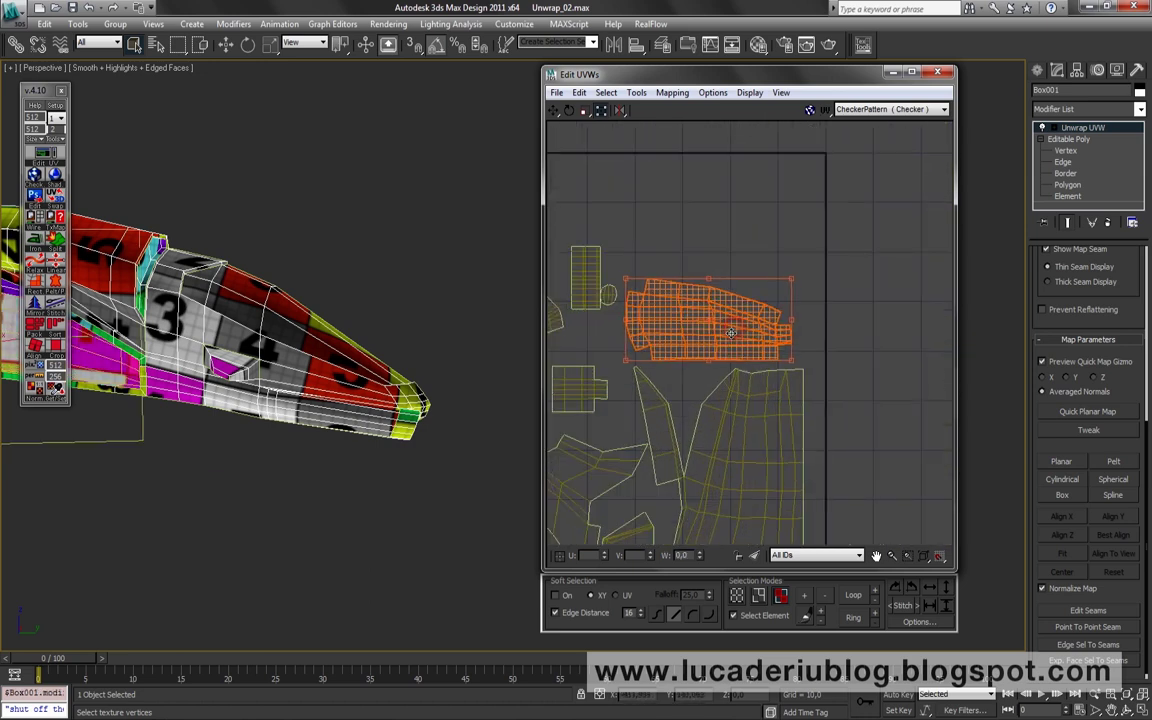
pyautogui.click(732, 241)
pyautogui.scroll(-2, 732, 241)
pyautogui.scroll(-1, 640, 300)
pyautogui.moveTo(571, 211)
pyautogui.mouseDown()
pyautogui.moveTo(797, 341)
pyautogui.moveTo(799, 317)
pyautogui.mouseUp()
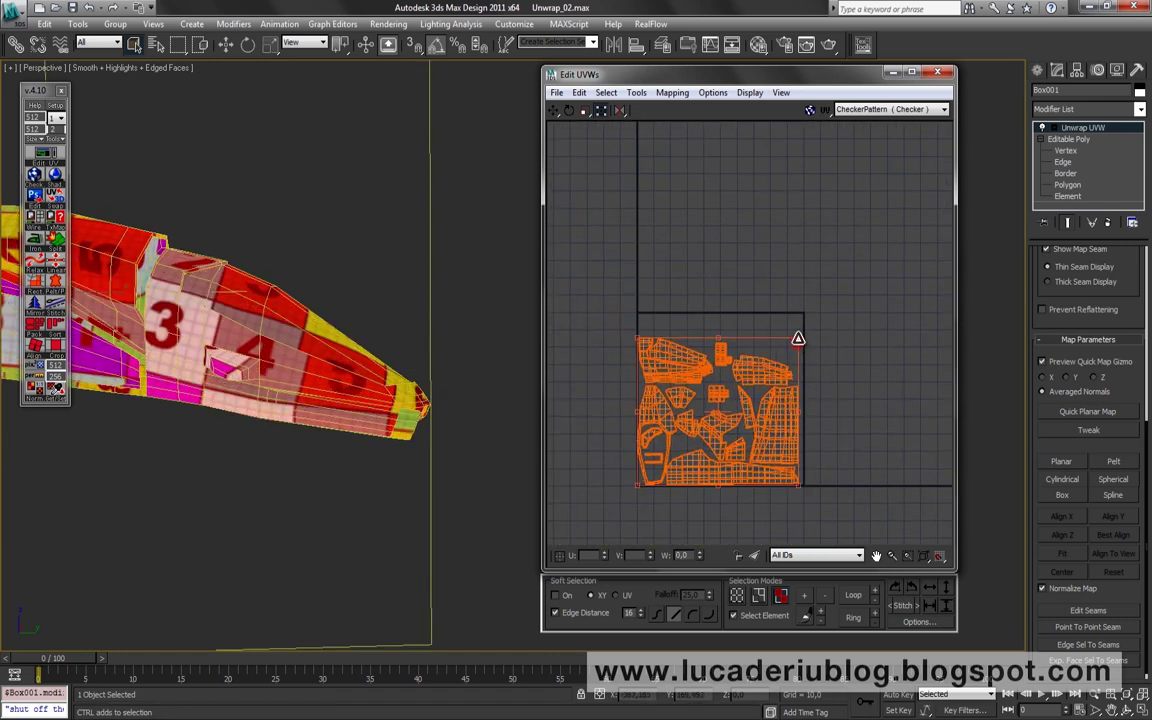
# Deselect the whole UV layout and inspect how the shells fill the 0–1 square
pyautogui.scroll(3, 799, 330)
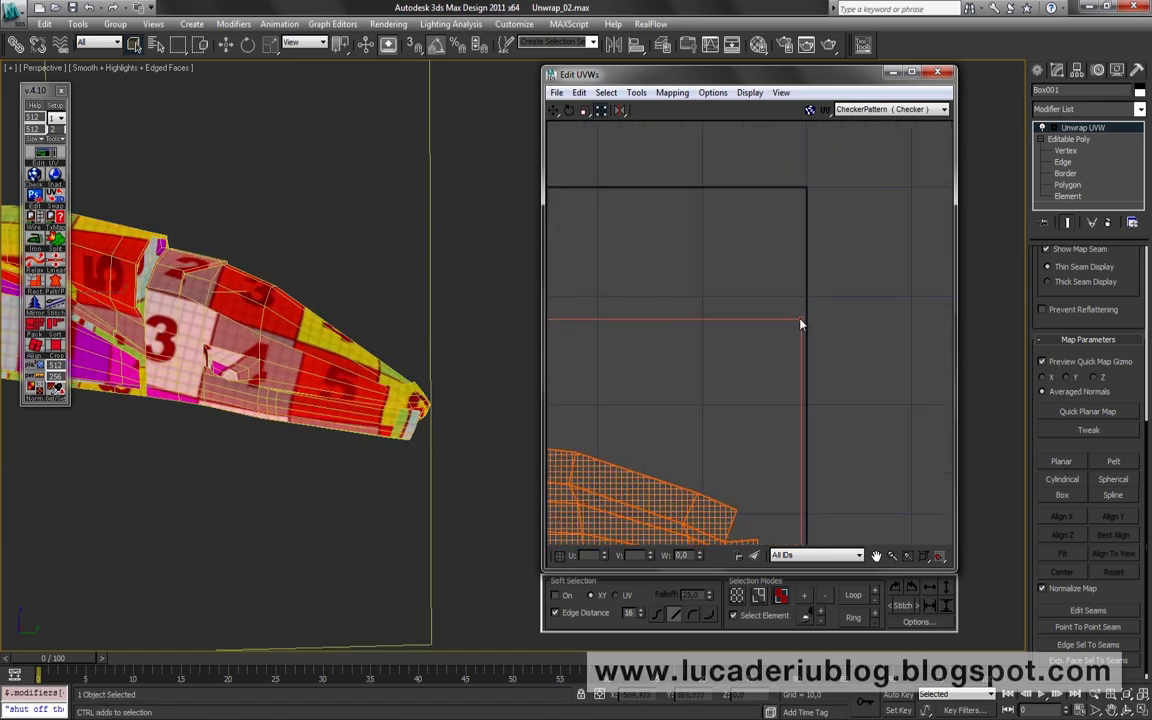
pyautogui.click(853, 316)
pyautogui.scroll(-3, 695, 263)
pyautogui.scroll(3, 825, 413)
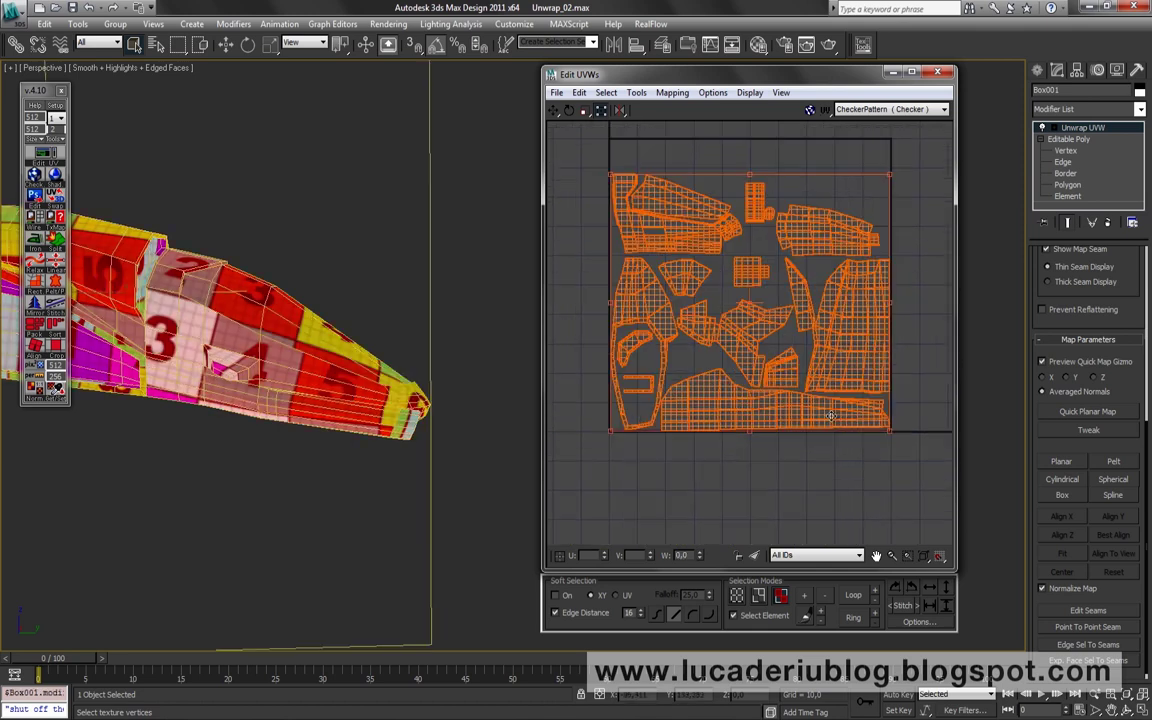
pyautogui.moveTo(825, 418); pyautogui.dragTo(830, 456, button='middle')
pyautogui.click(830, 476)
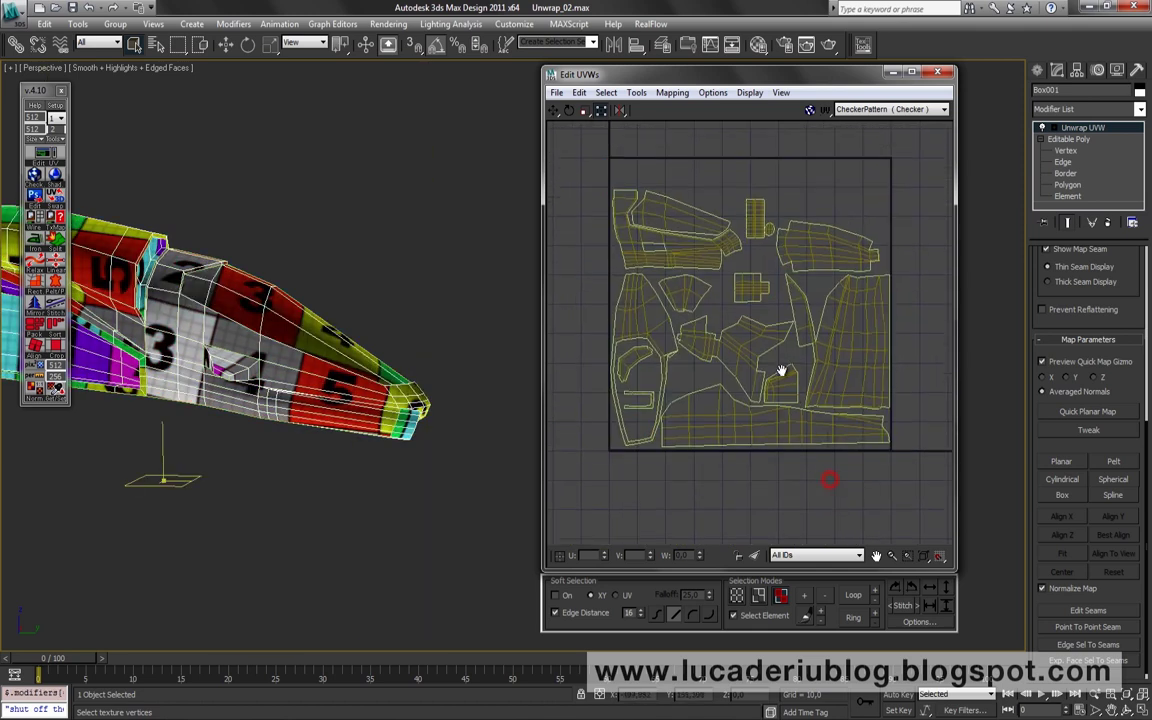